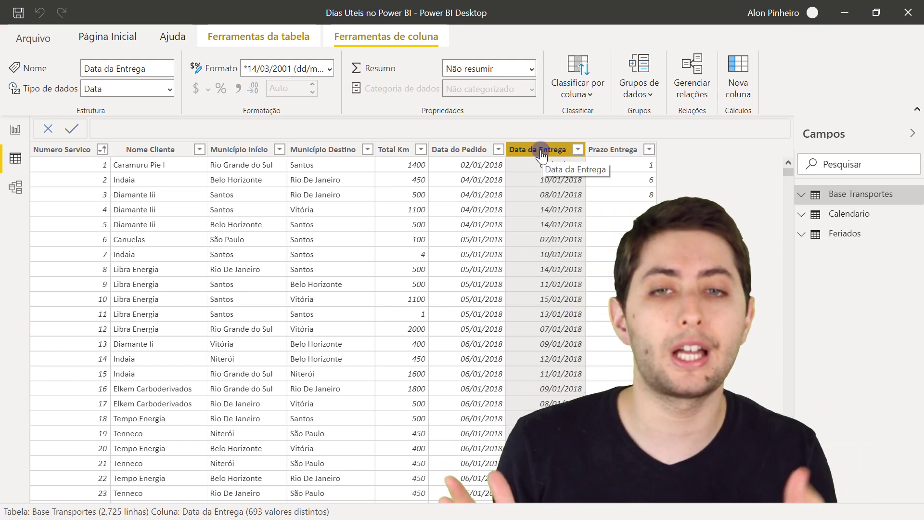
- Examine the Base Transportes table's service number, customer, distance, order date, delivery date and delivery deadline columns
click(443, 151)
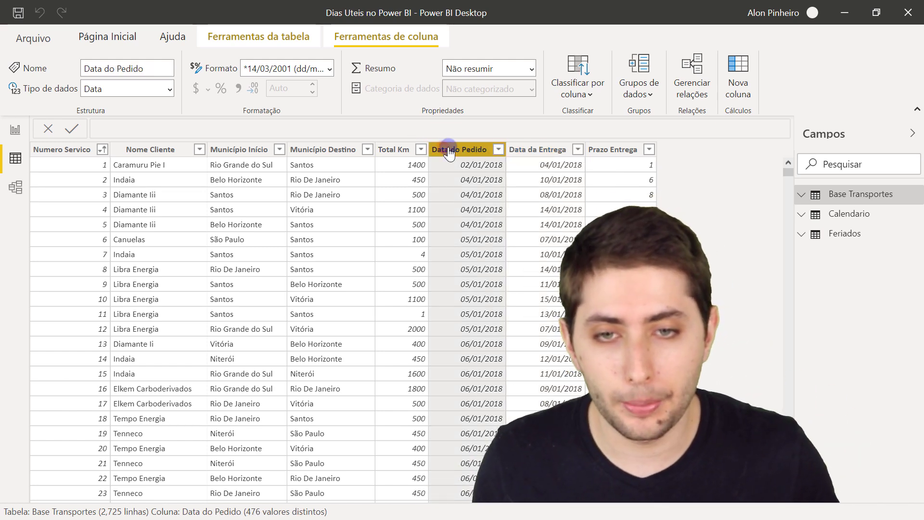
click(539, 149)
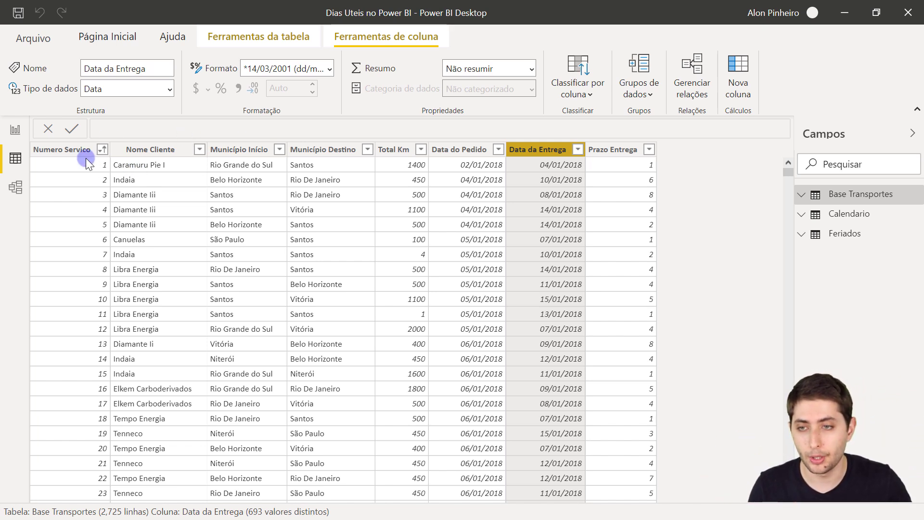
click(67, 154)
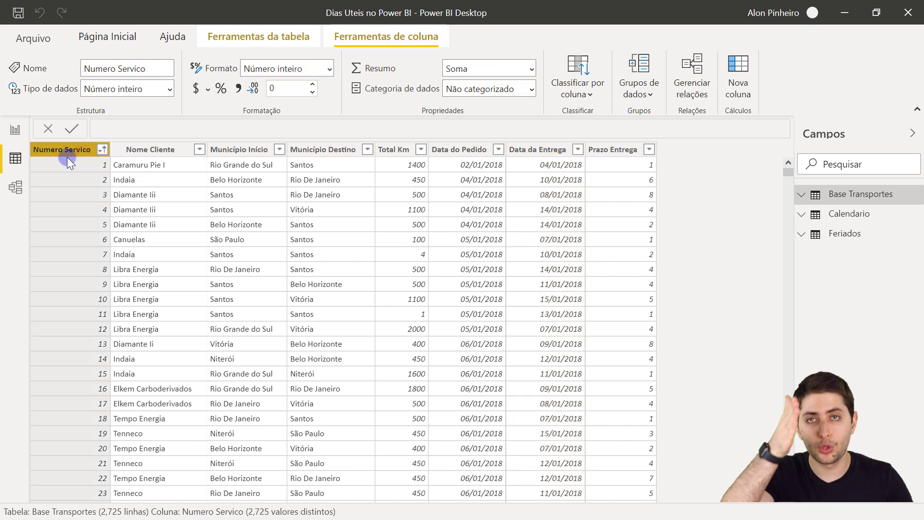
click(81, 163)
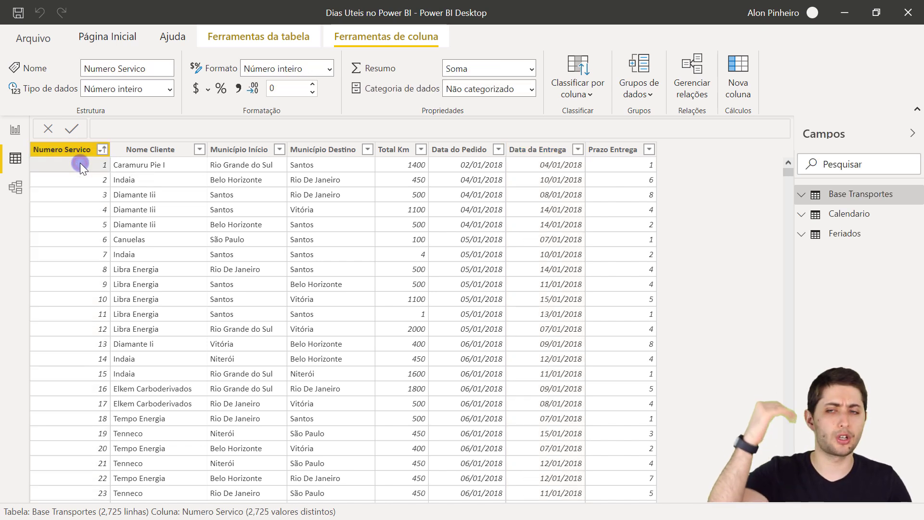
click(89, 184)
click(88, 192)
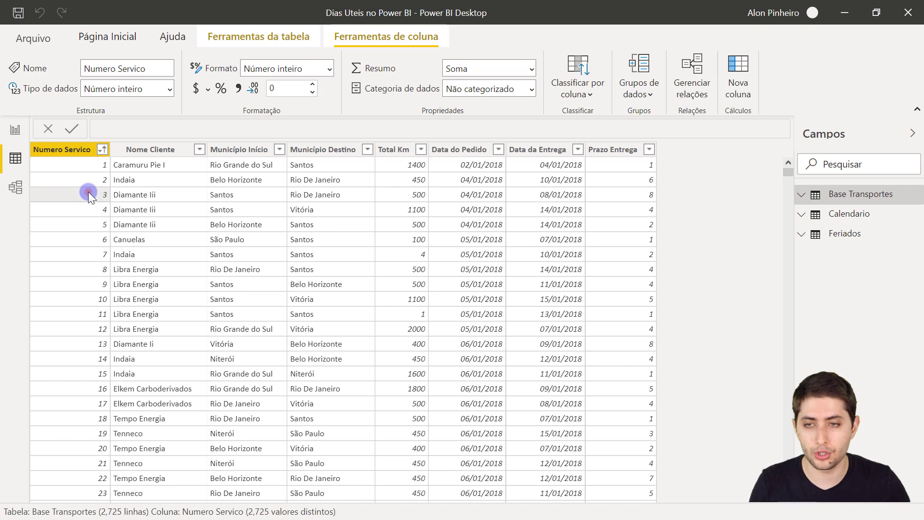
click(168, 154)
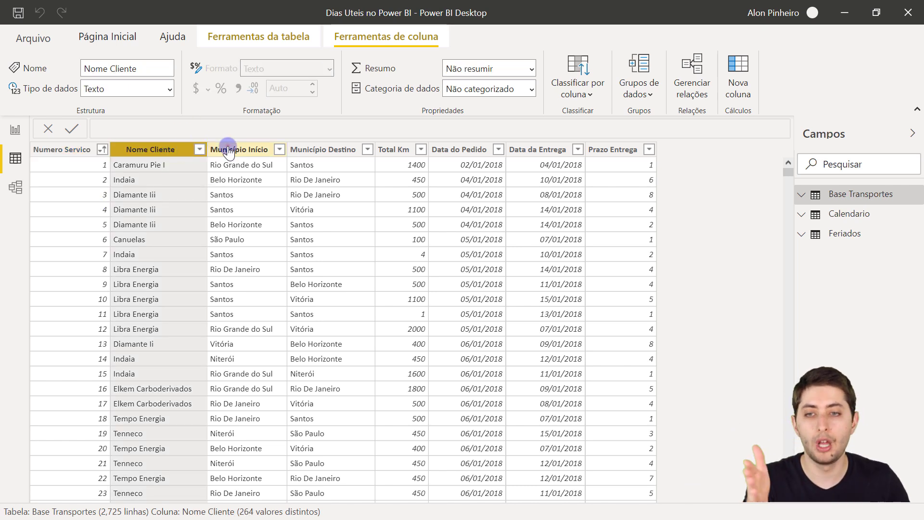
click(393, 150)
click(458, 150)
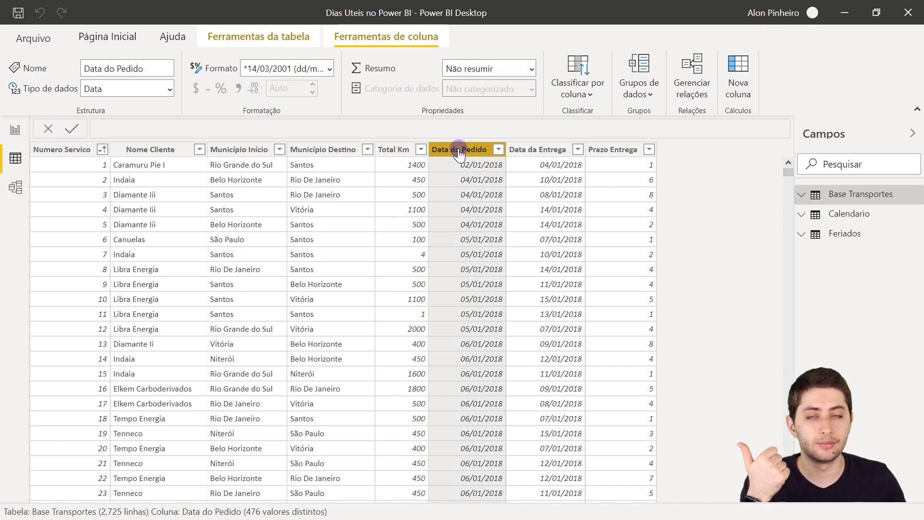
click(554, 151)
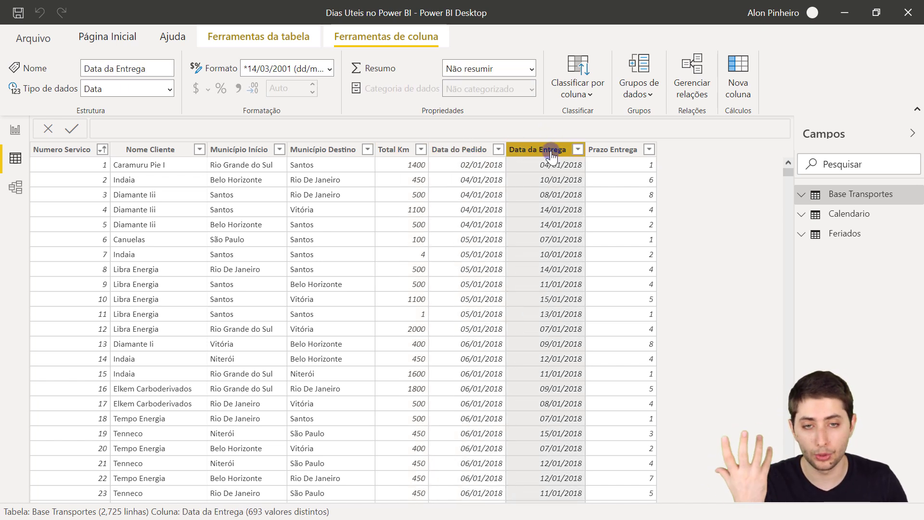
click(615, 153)
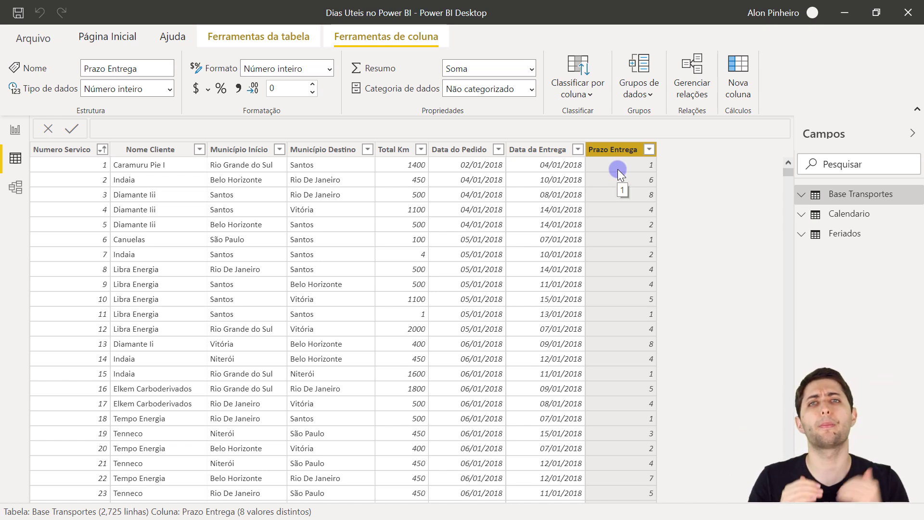
- Examine the date range and weekday names in the Calendario table and the holiday dates in the Feriados table
click(849, 215)
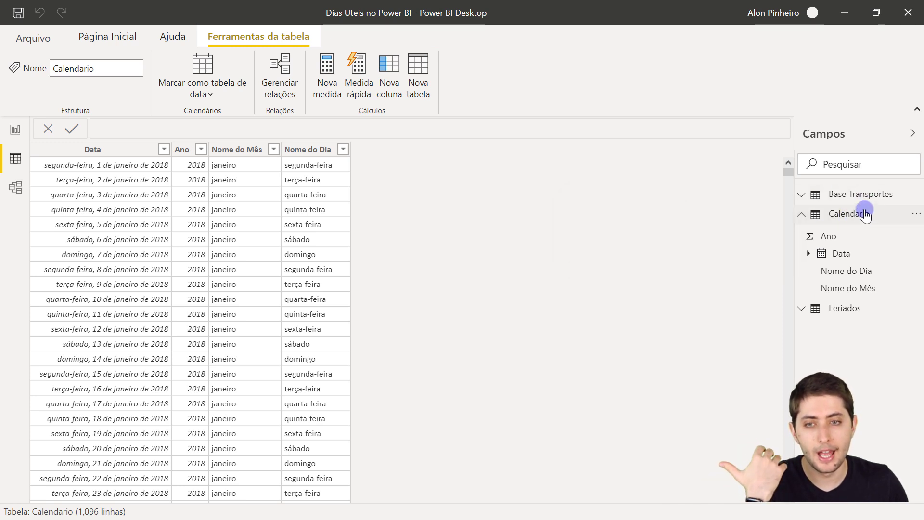
click(863, 211)
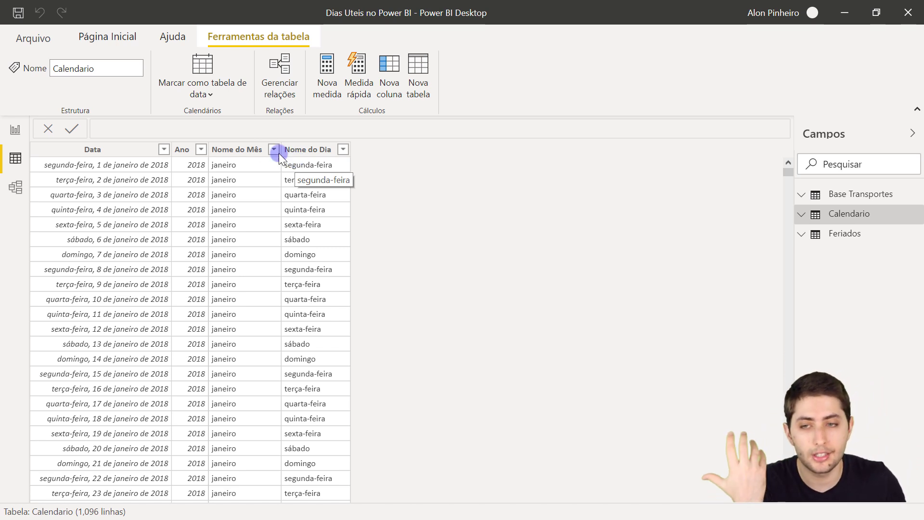
click(103, 150)
drag(787, 173, 756, 291)
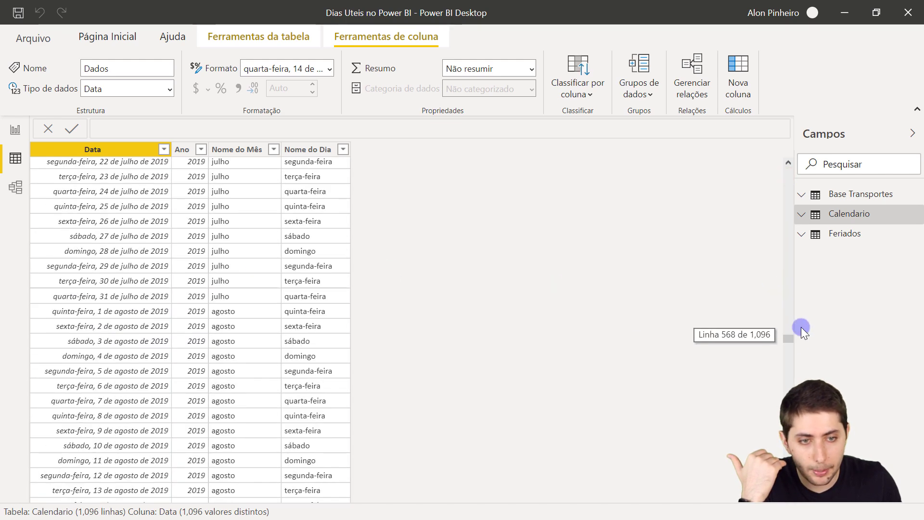
drag(790, 337, 788, 486)
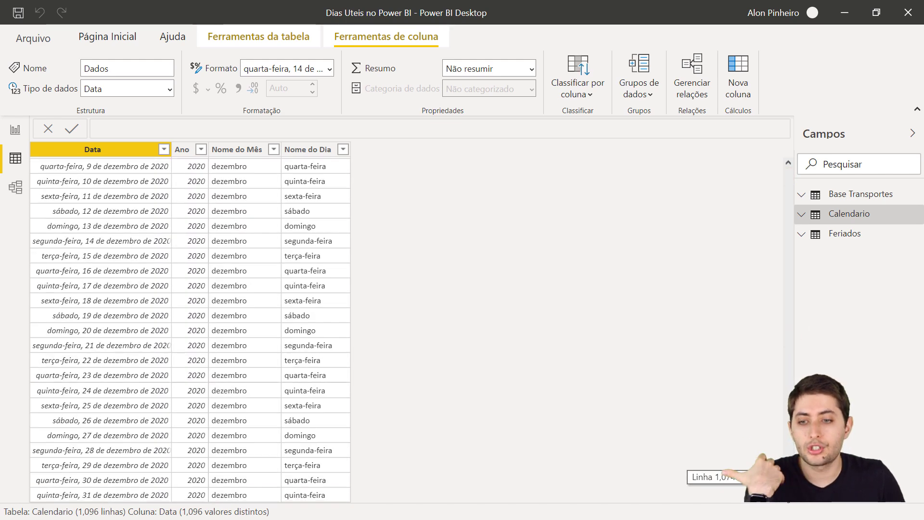
click(306, 149)
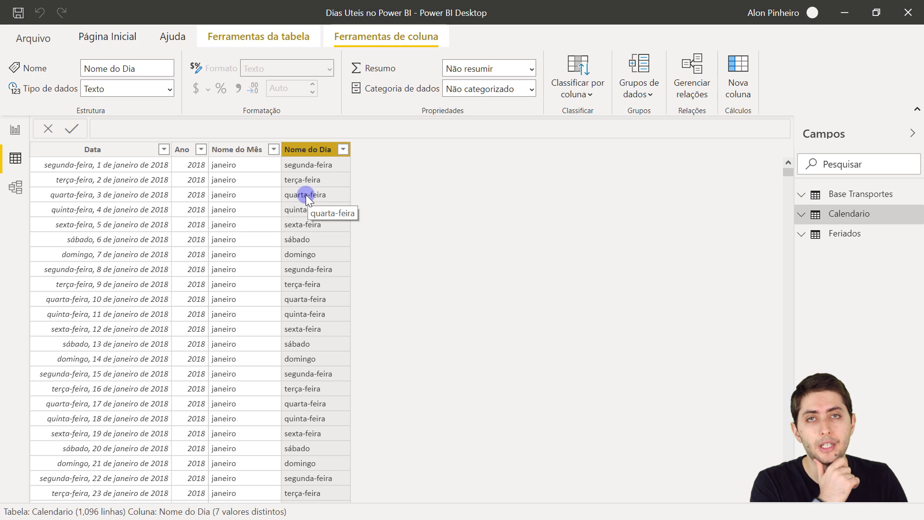
click(823, 235)
click(823, 234)
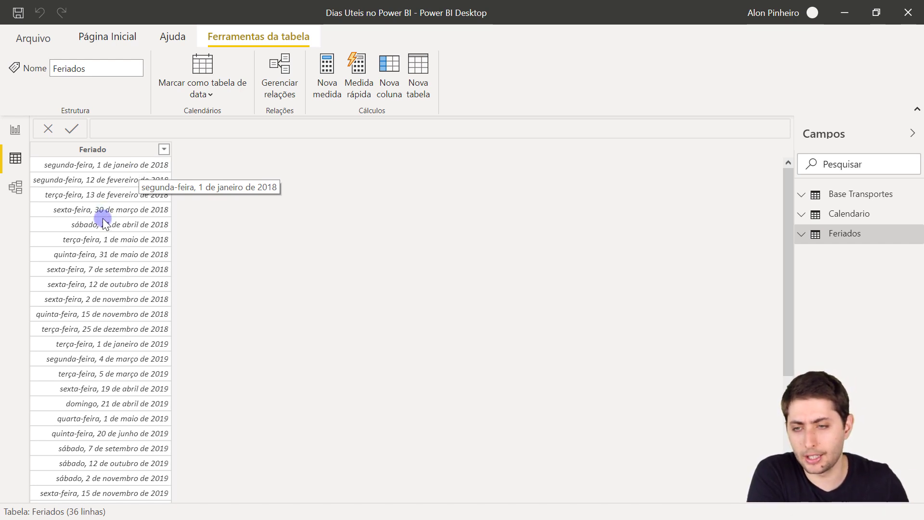
click(97, 232)
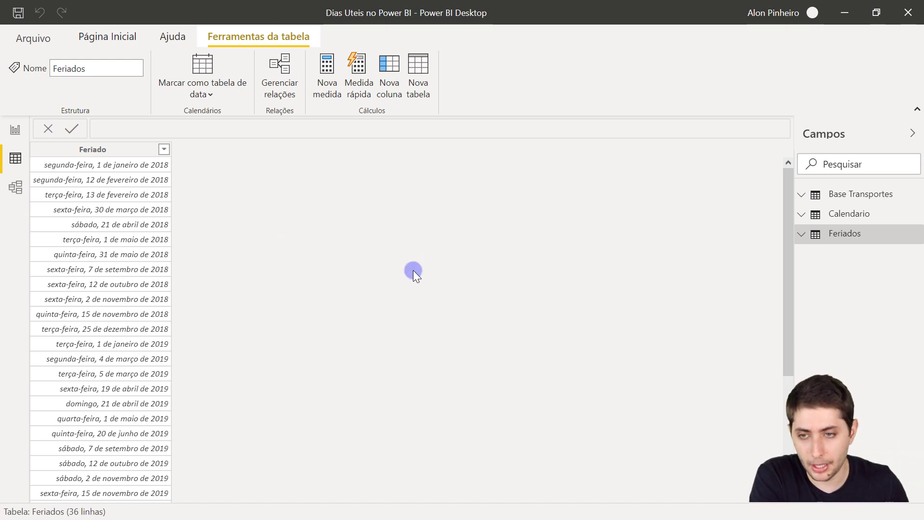
- Add a new calculated column to the Base Transportes table
click(836, 213)
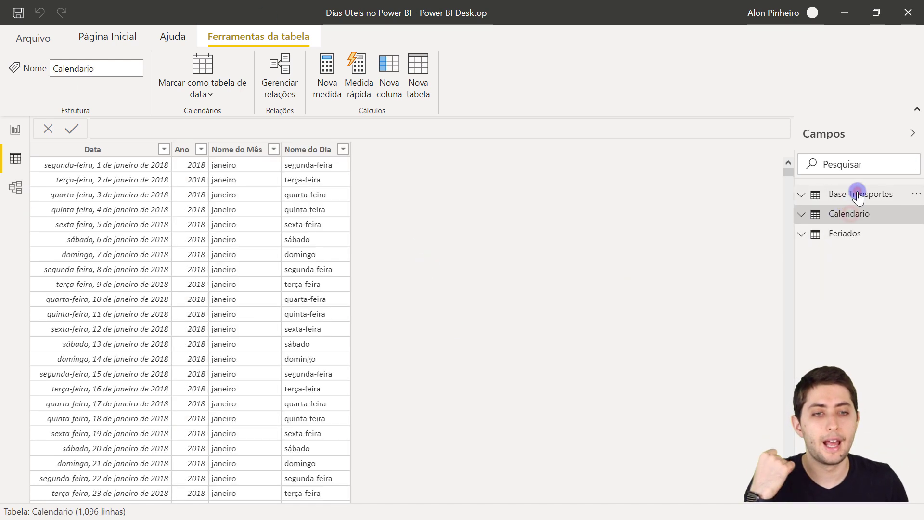
click(857, 194)
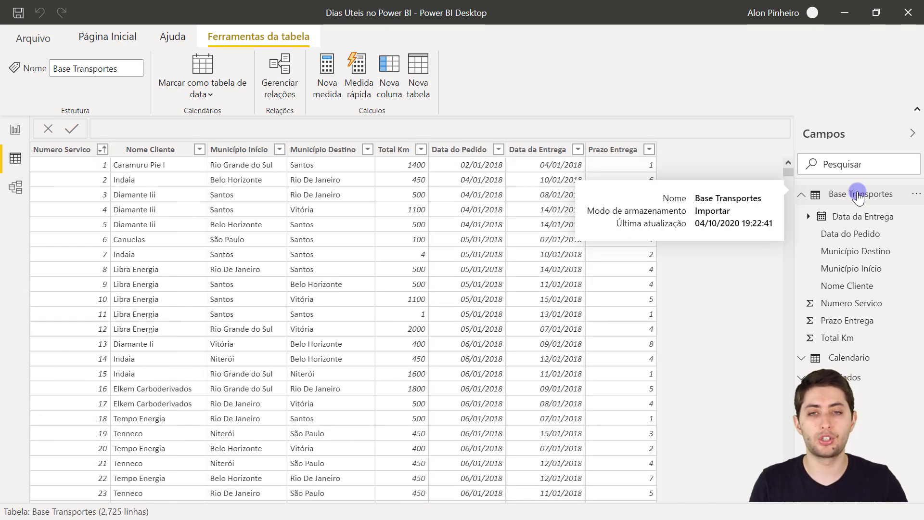
click(460, 150)
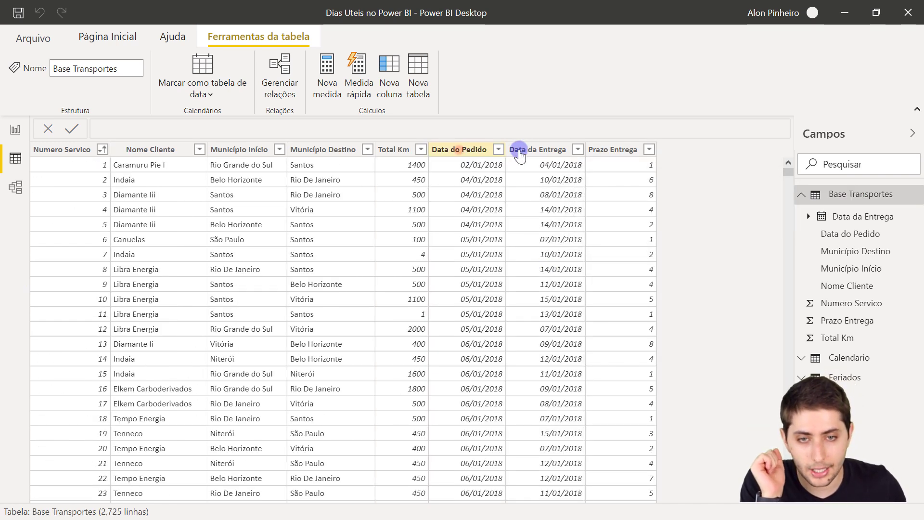
click(536, 150)
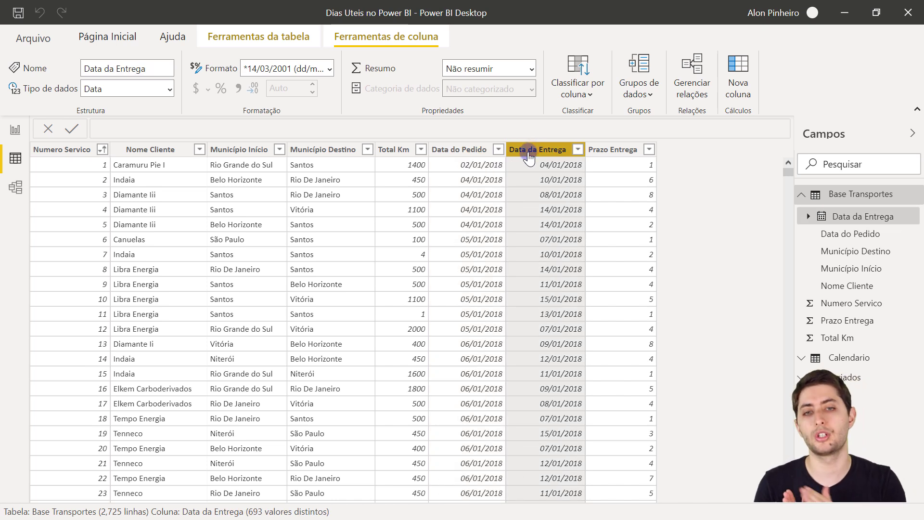
right_click(452, 193)
click(554, 226)
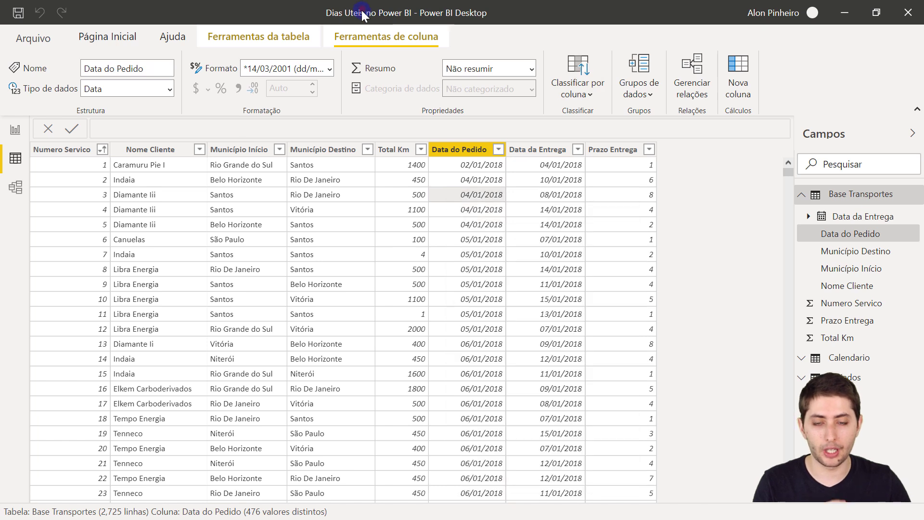
right_click(462, 225)
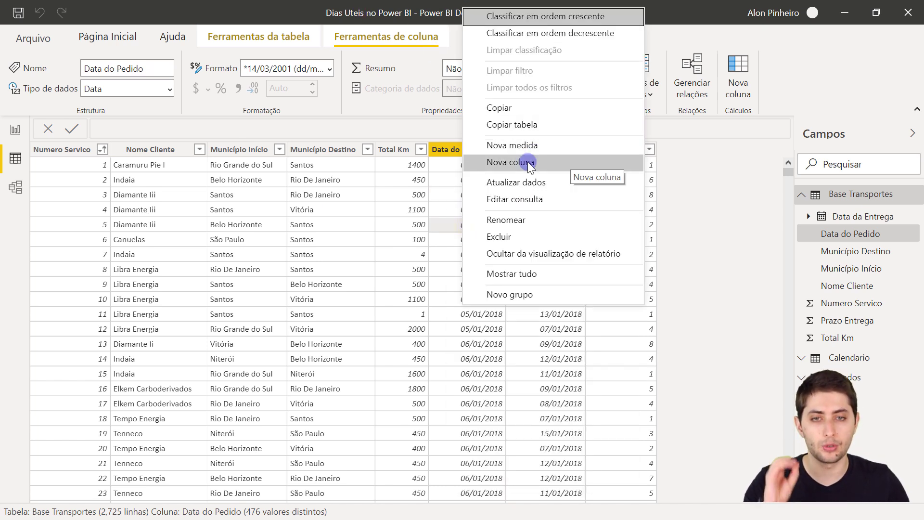
key(Escape)
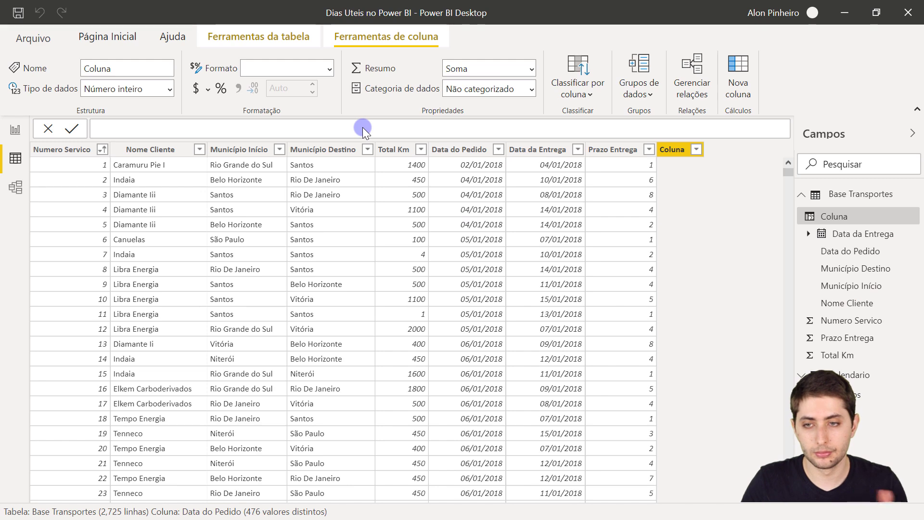
scroll(358, 128, up, 3)
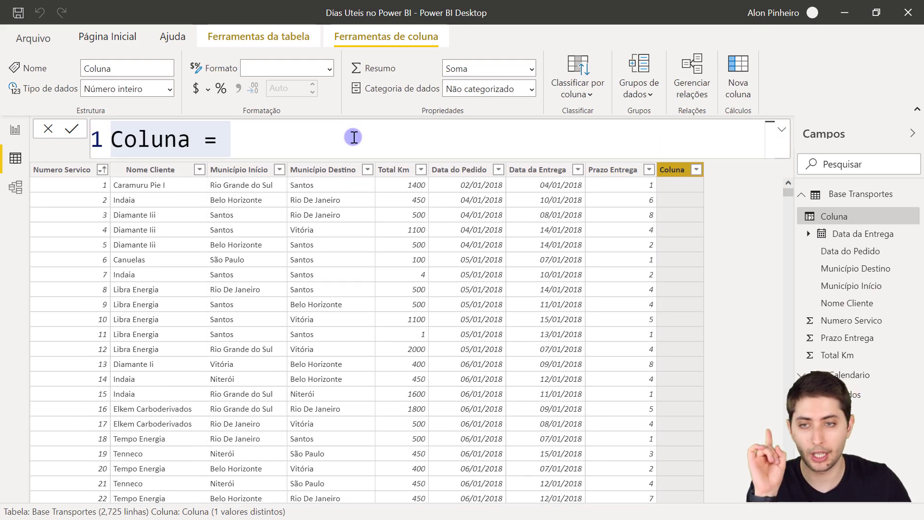
- Name the new calculated column "Dias Corridos" at the start of its formula
drag(352, 136, 33, 157)
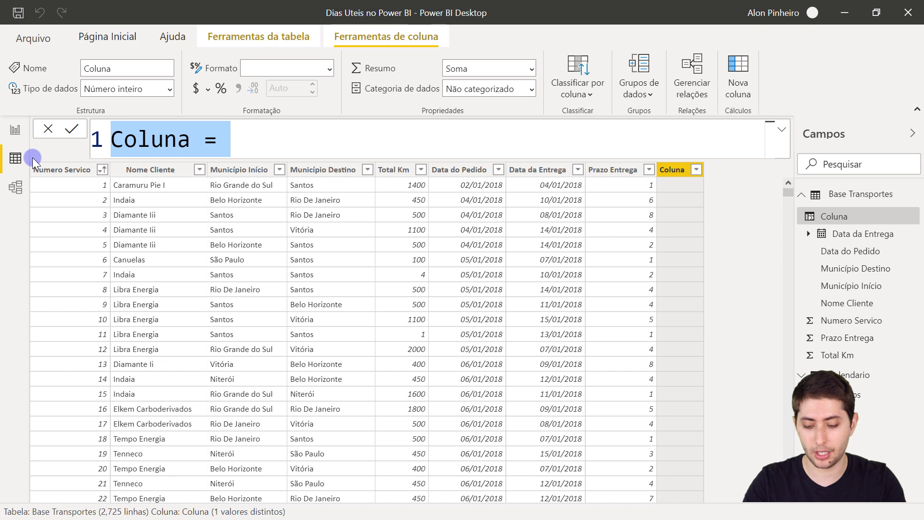
text(Didas)
key(BackSpace)
key(BackSpace)
key(BackSpace)
text(as C)
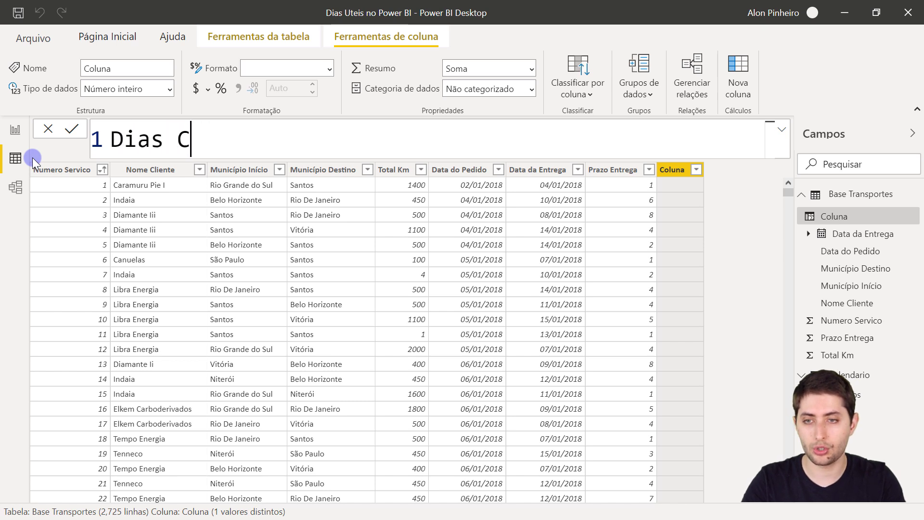
text(orridos =)
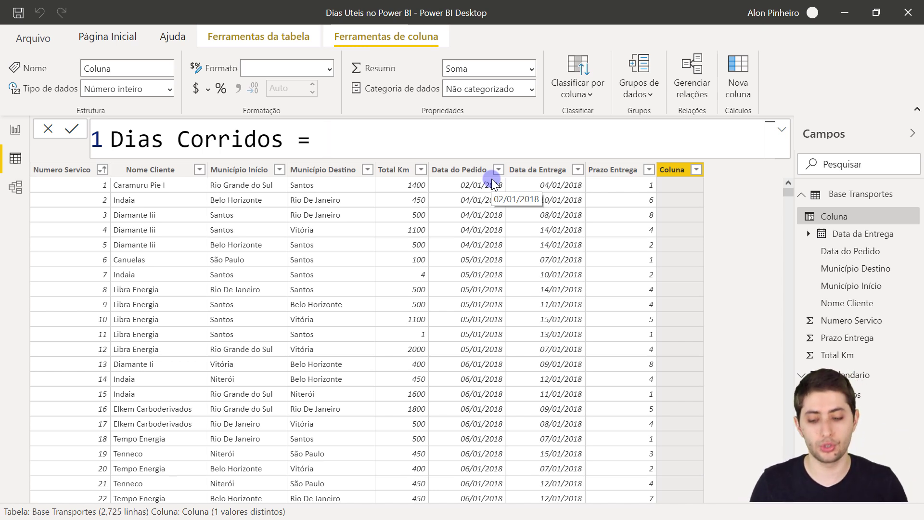
- Start a DATEDIFF function in the Dias Corridos formula with 'Base Transportes'[Data do Pedido] as its first date
text(datedif)
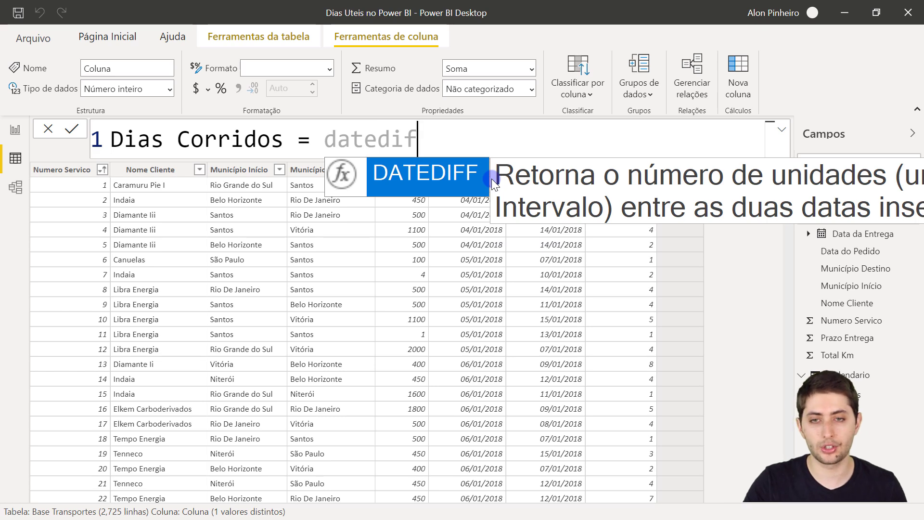
key(Tab)
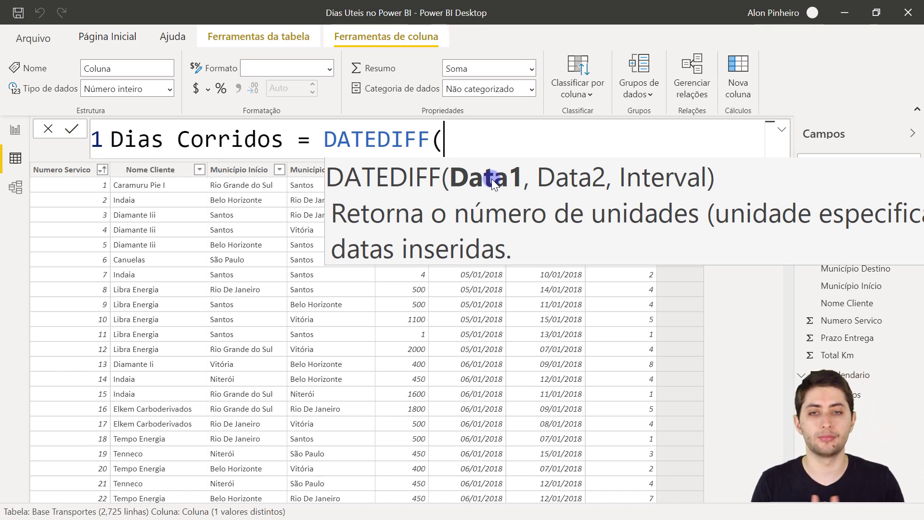
text(da)
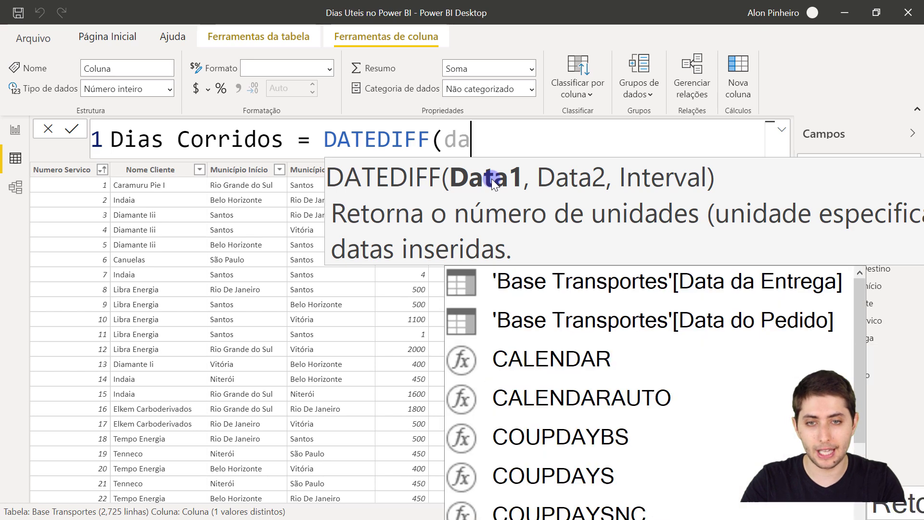
text(ta do pedido)
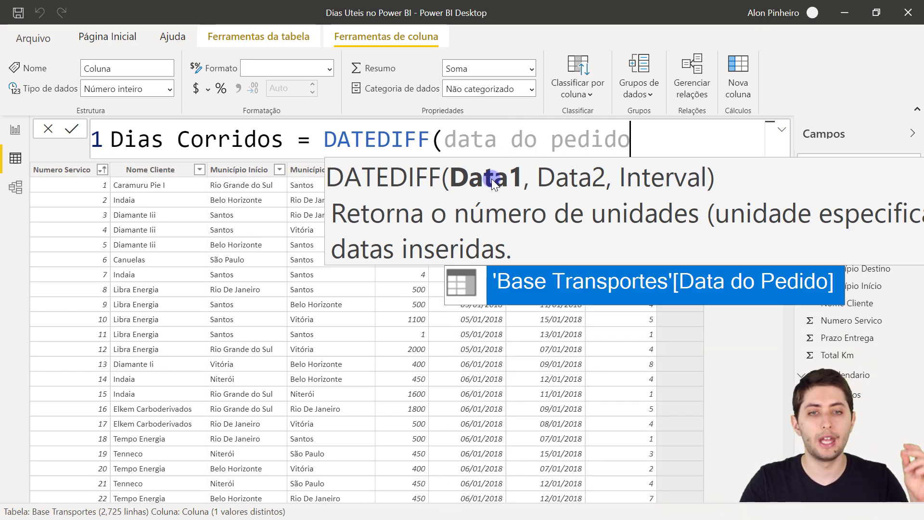
key(Tab)
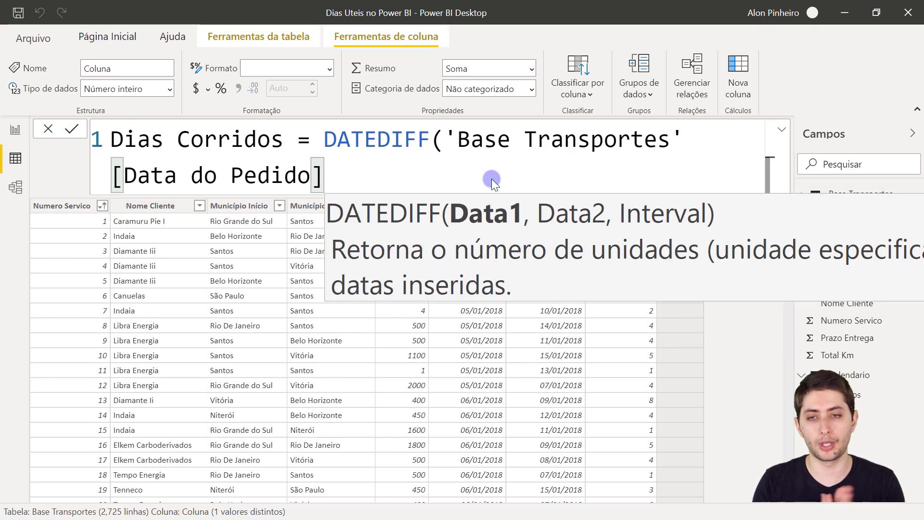
text(,)
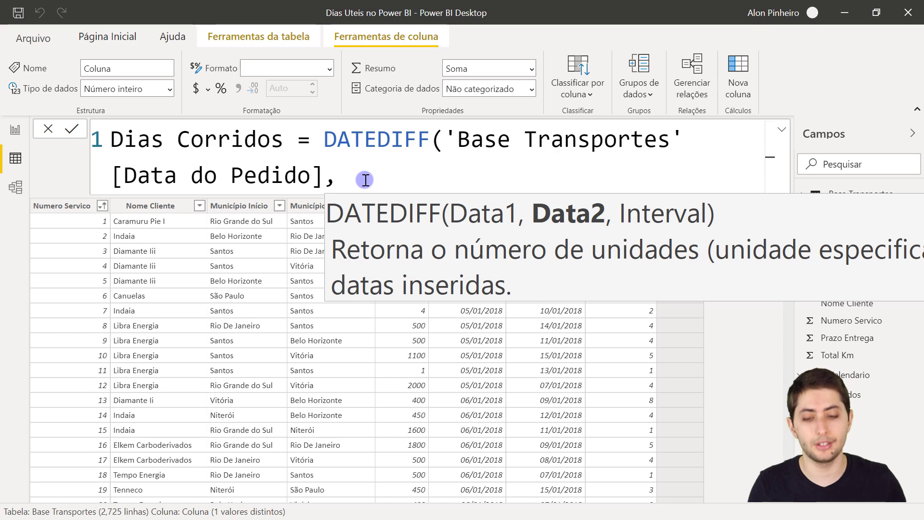
- Complete the DATEDIFF formula with 'Base Transportes'[Data da Entrega] as the second date and DAY as the interval, and commit it
text(data da)
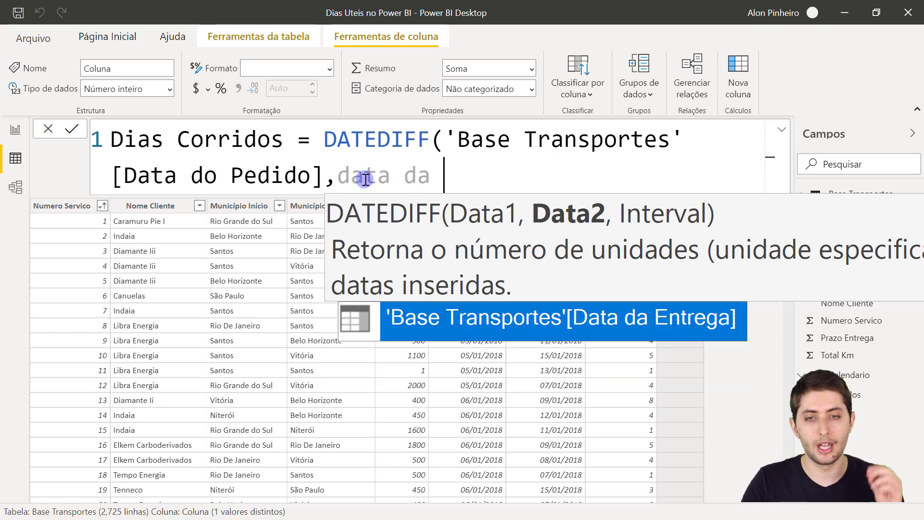
key(Tab)
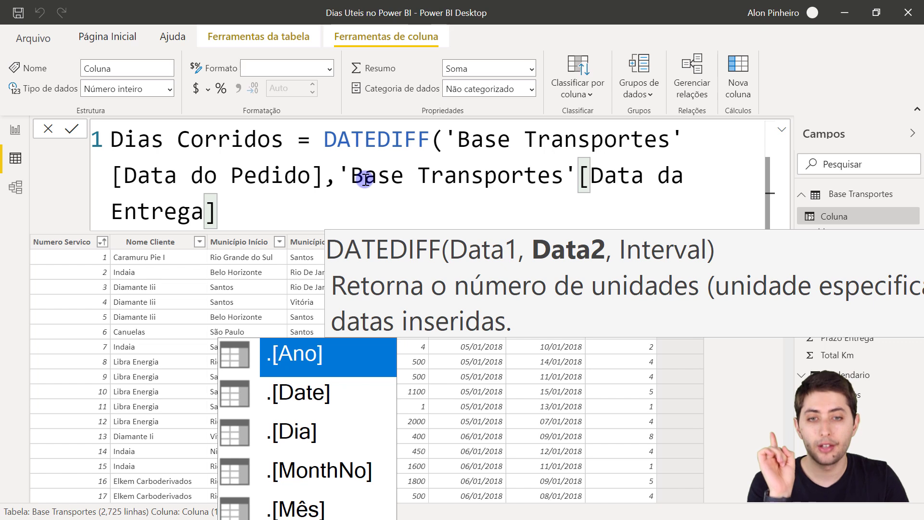
text(,)
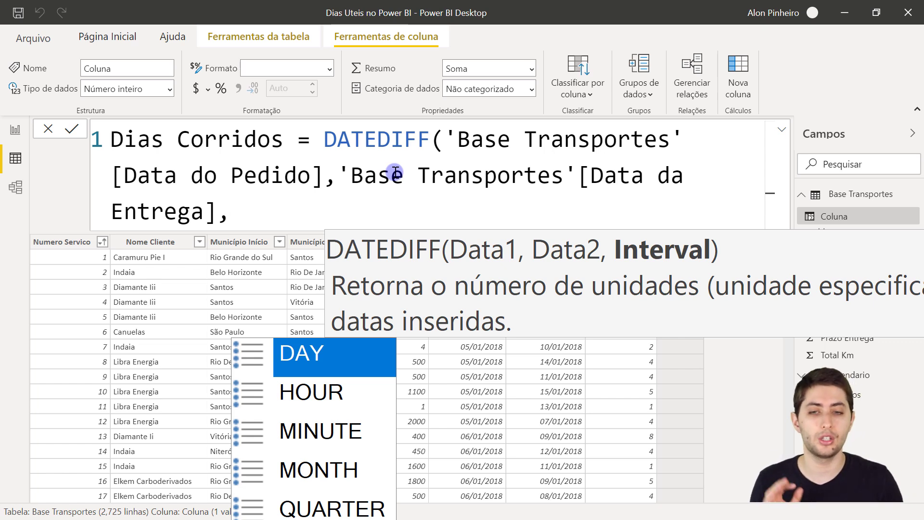
click(276, 352)
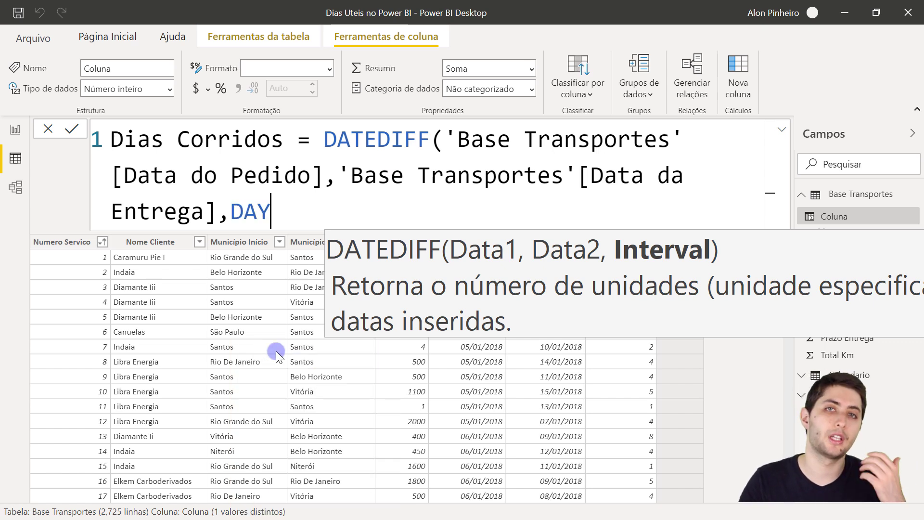
text())
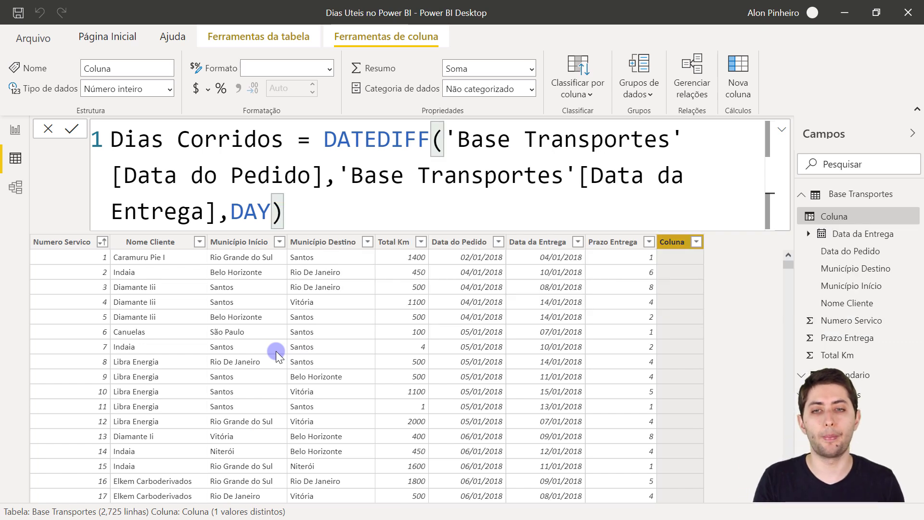
key(Return)
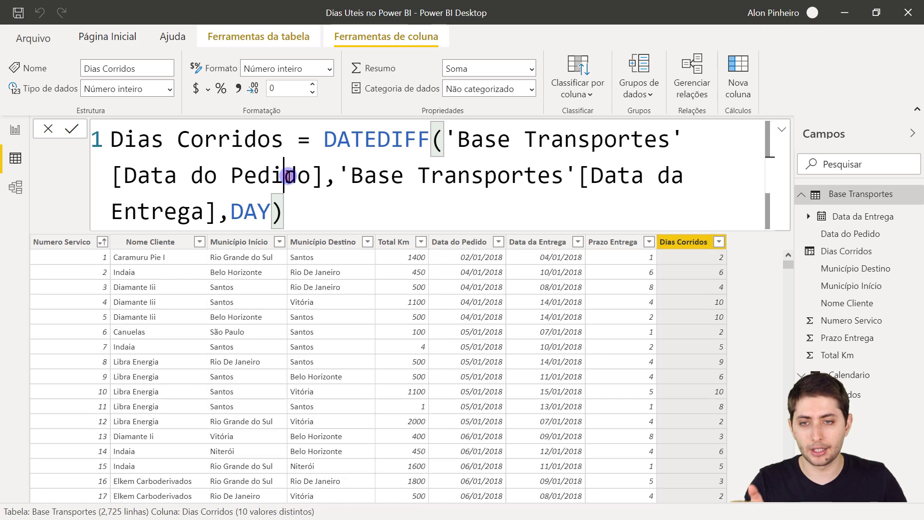
- Compare the Dias Corridos values with the order and delivery dates in the first rows of Base Transportes
click(364, 178)
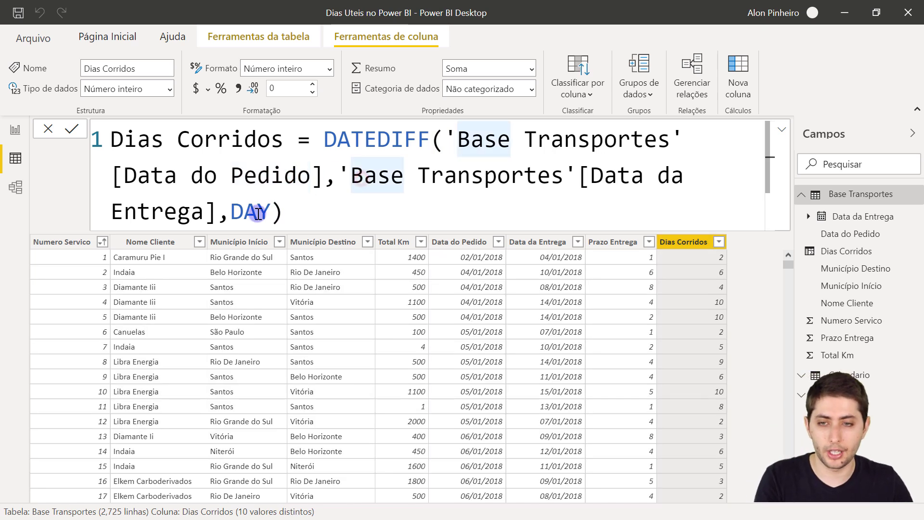
click(701, 259)
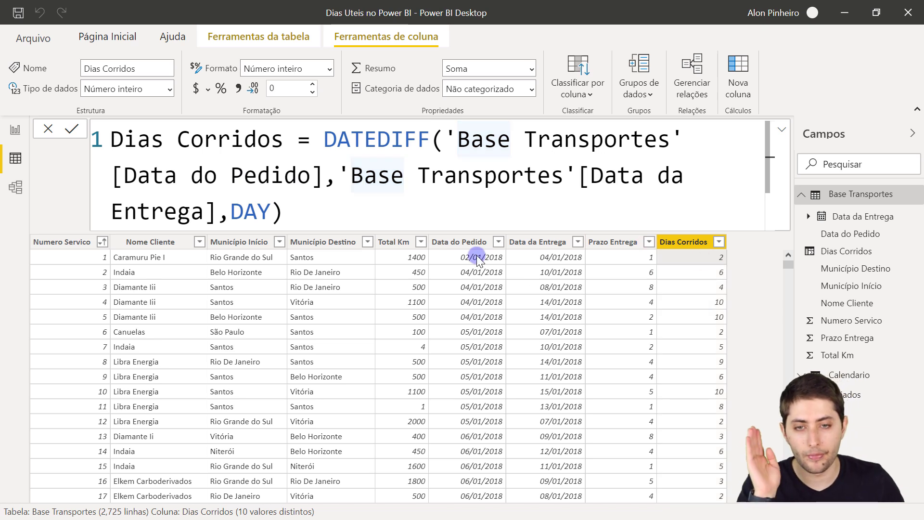
click(537, 259)
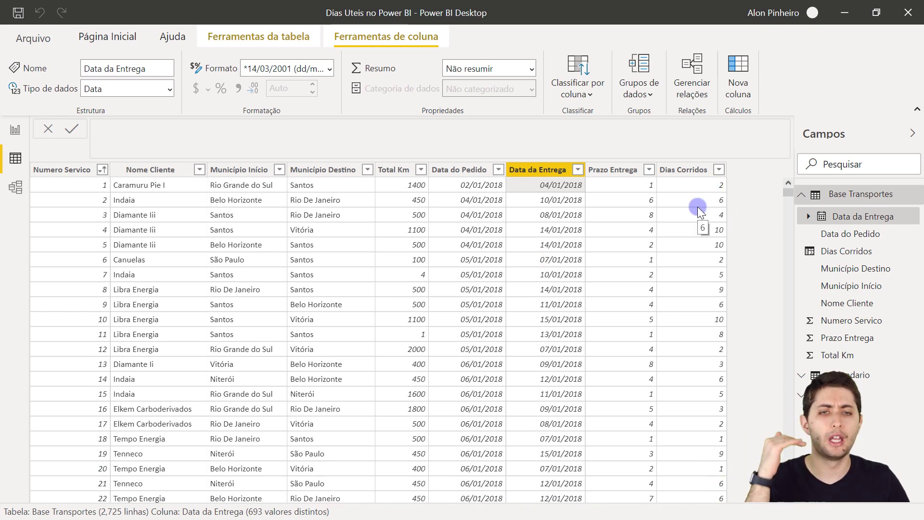
click(474, 203)
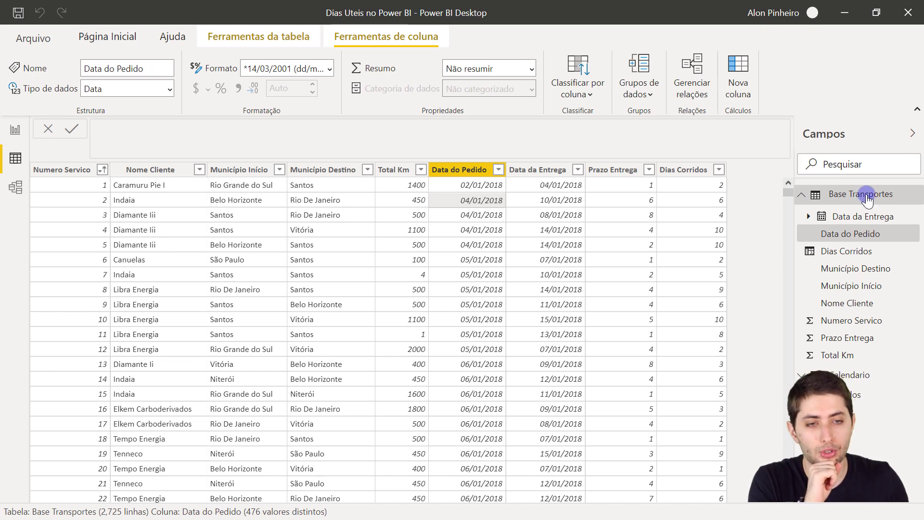
- Show the Calendario table and examine its dates from the first row to the last, along with the weekday names
click(868, 196)
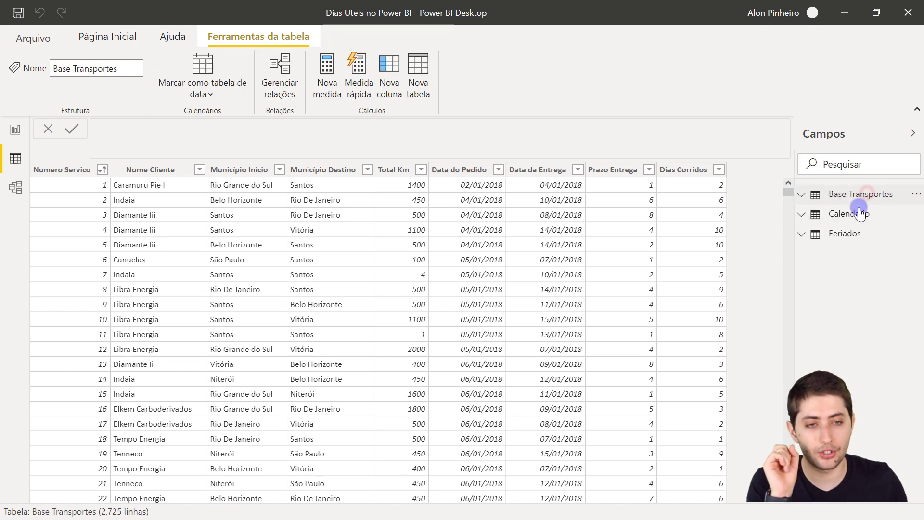
click(828, 217)
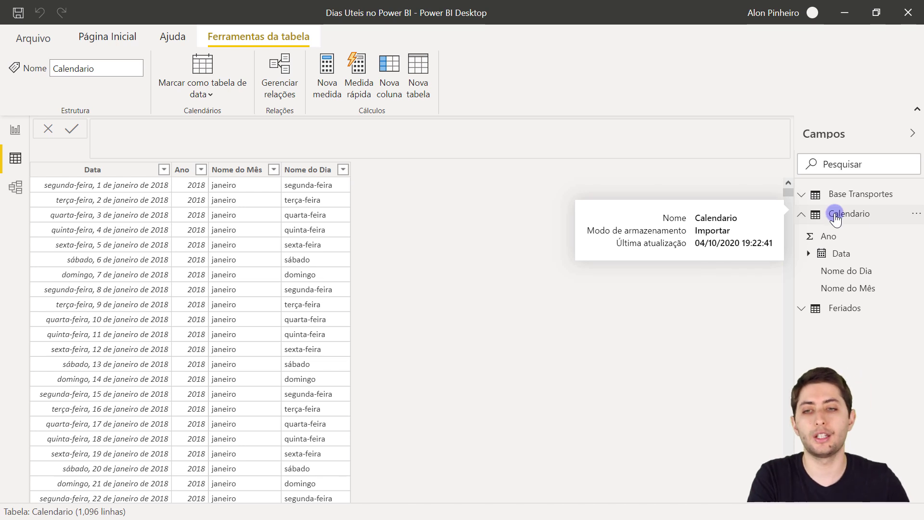
click(831, 217)
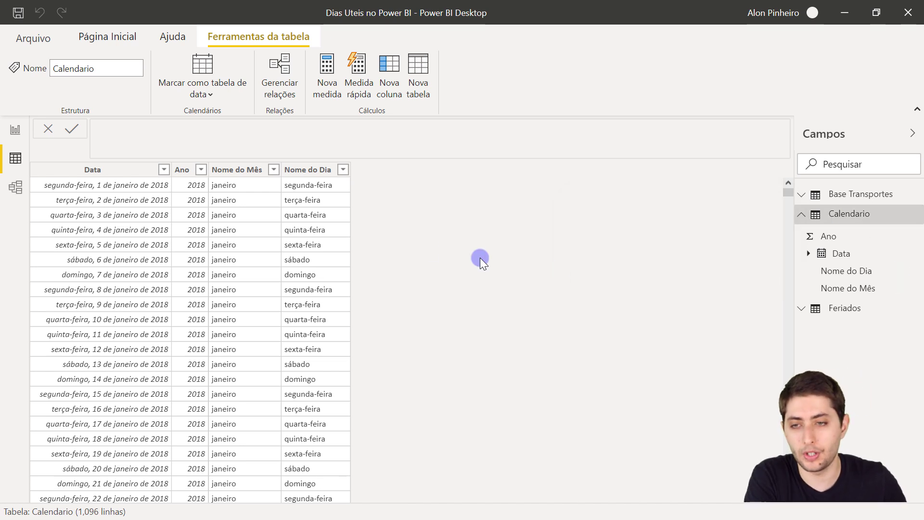
click(119, 191)
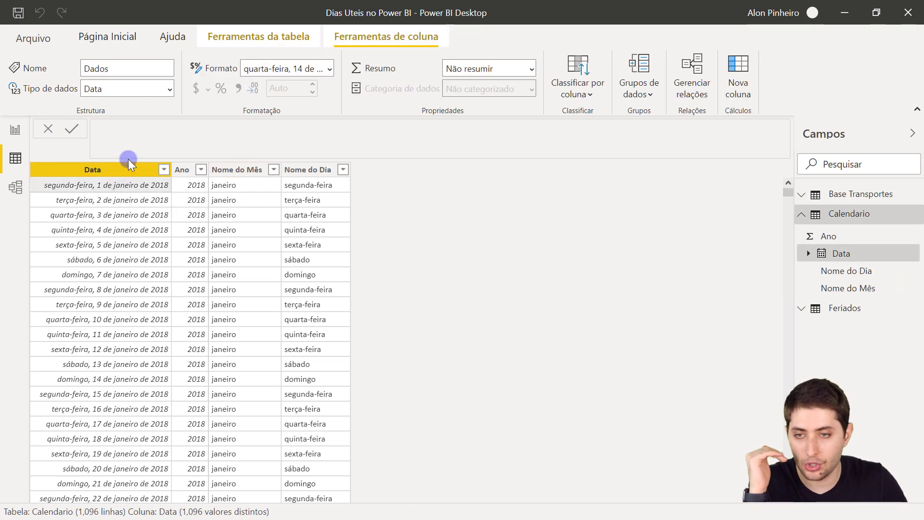
drag(790, 190, 801, 503)
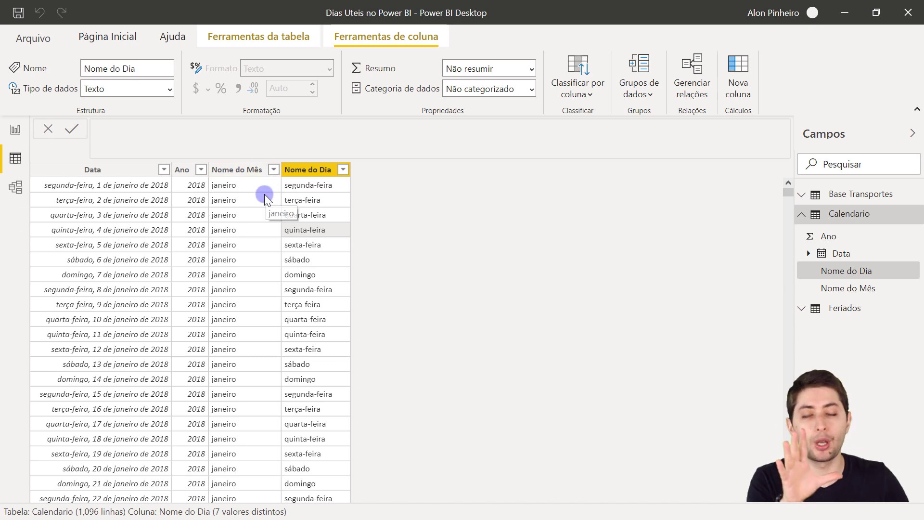
- Add a new calculated column to the Calendario table and name it "Dia da Semana?"
right_click(217, 207)
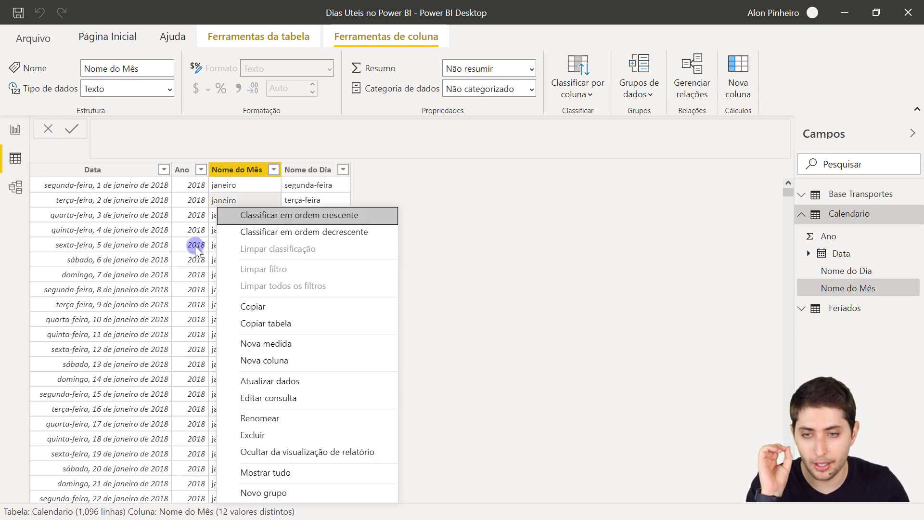
click(291, 362)
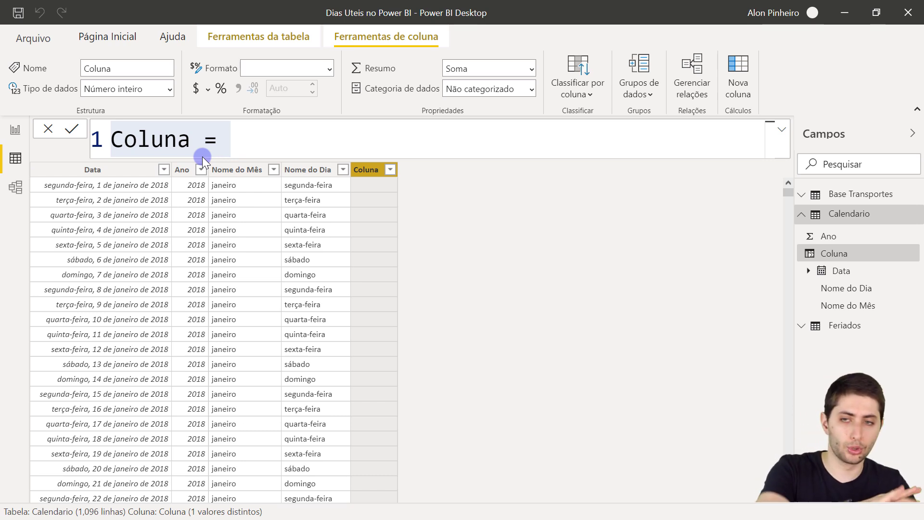
drag(249, 143, 96, 149)
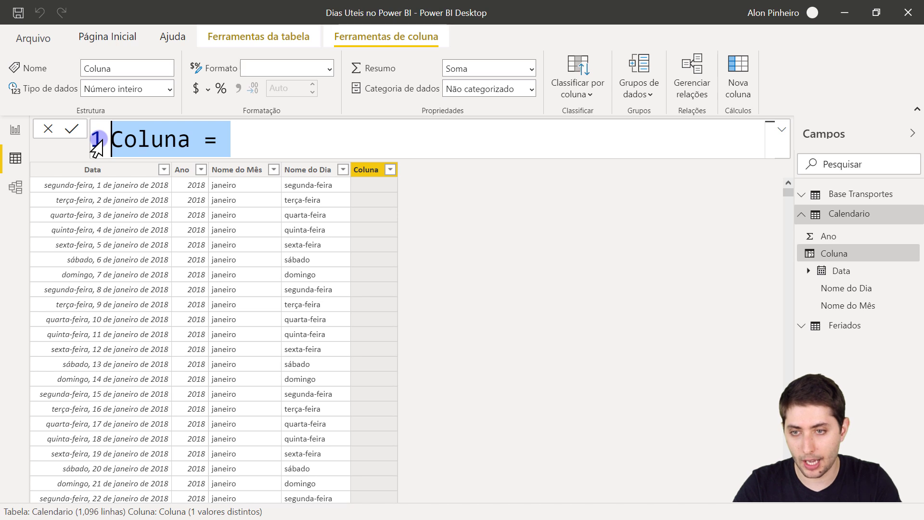
text(Dia da Semana?)
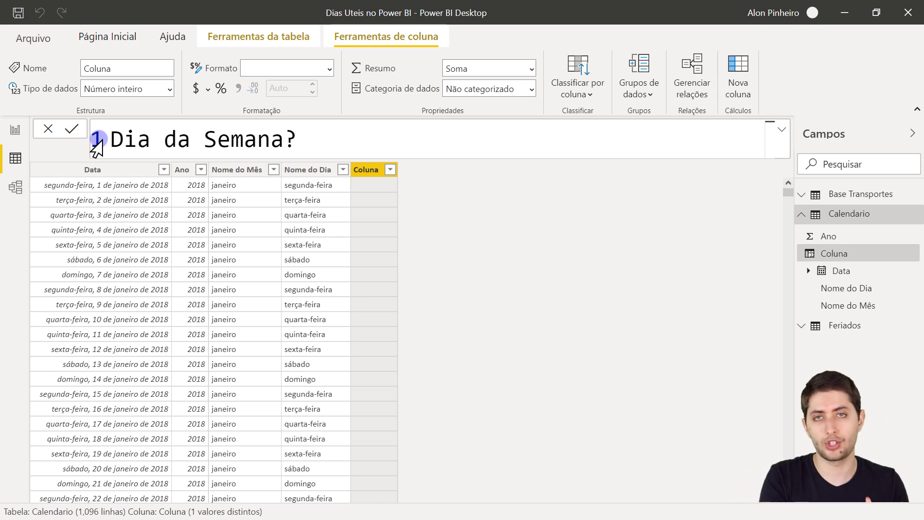
- Start the column's formula with an IF function that tests whether Calendario[Nome do Dia] equals "sábado"
text( = IF()
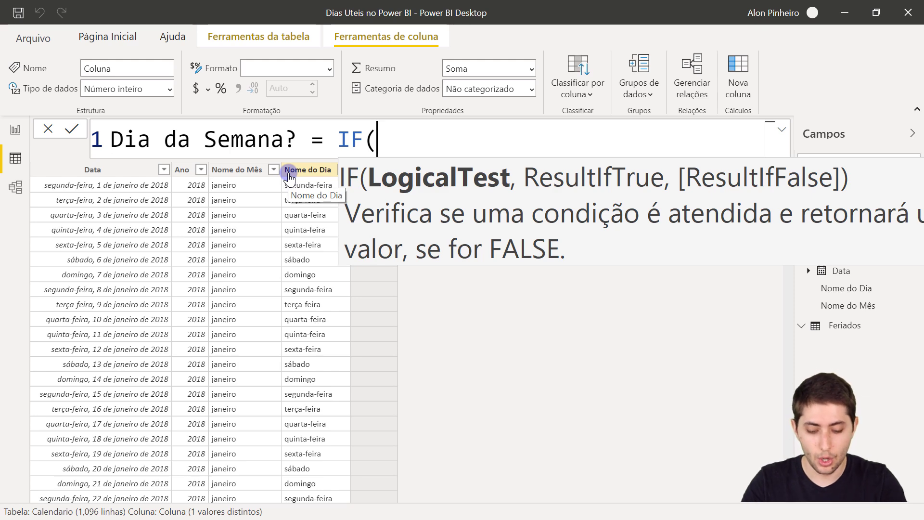
text(nome )
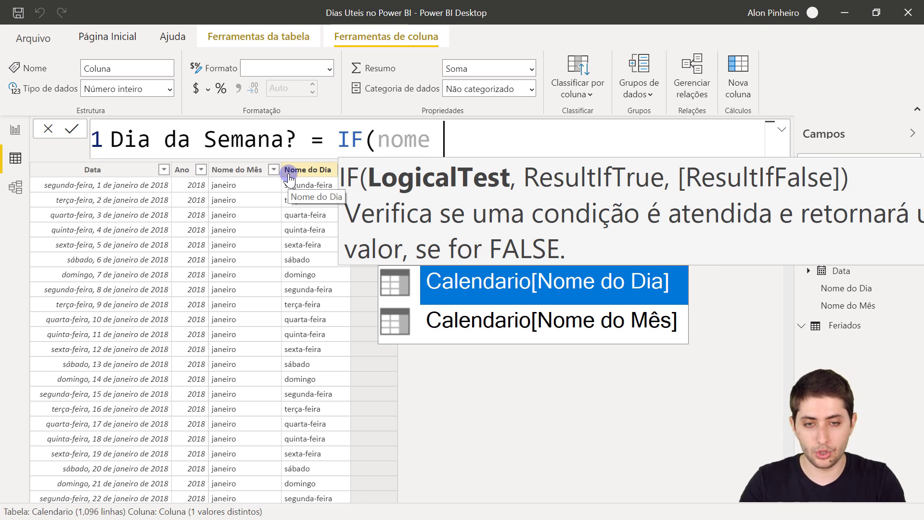
text(do di)
key(Tab)
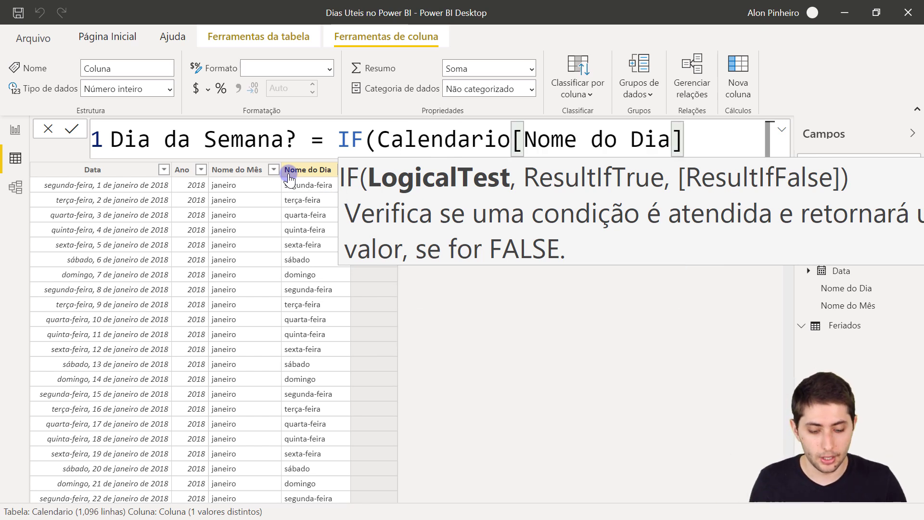
text(=)
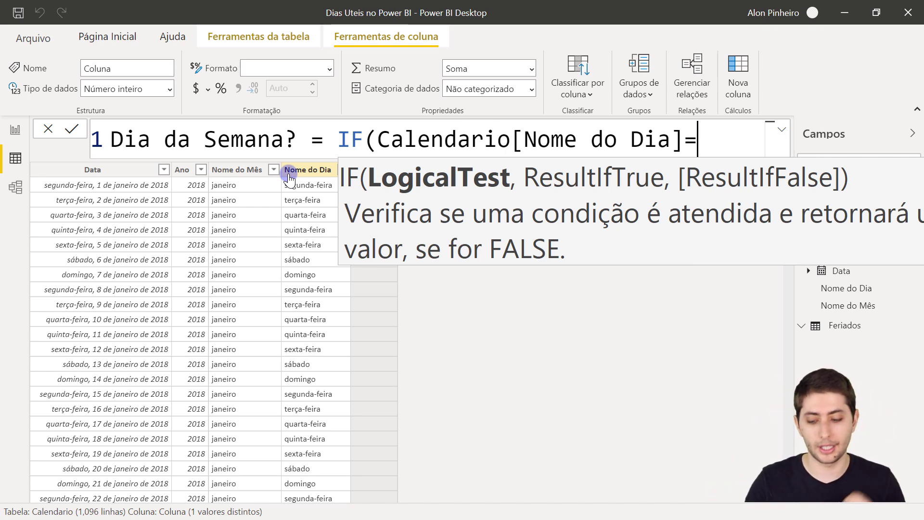
text(")
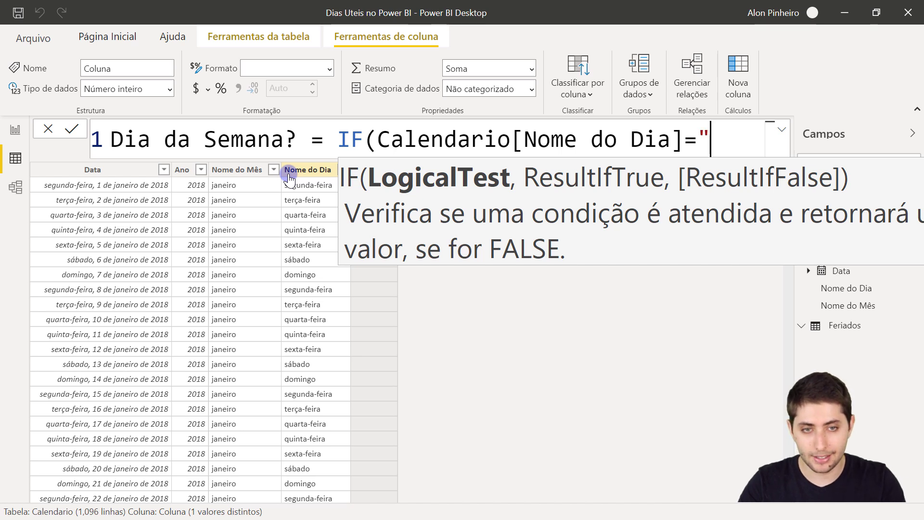
text(sábado)
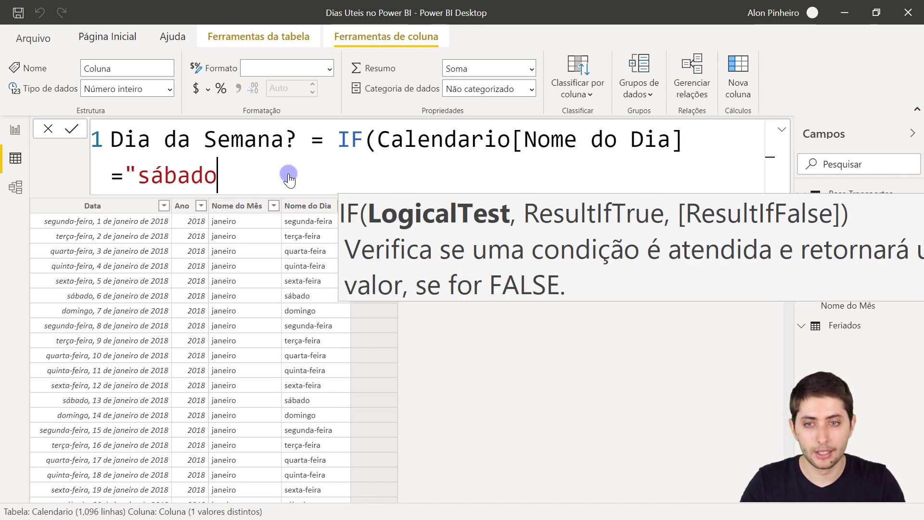
text(")
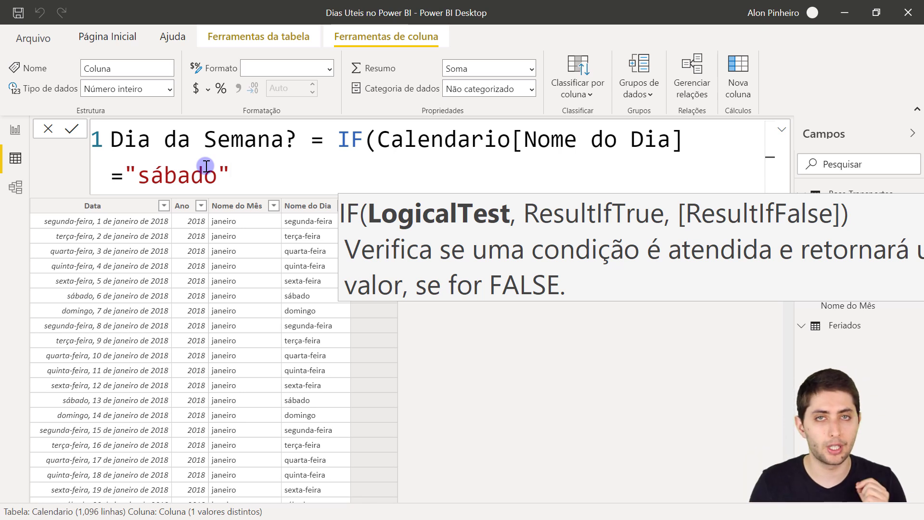
- Extend the IF test with an OR condition checking whether Calendario[Nome do Dia] equals "domingo"
text(||)
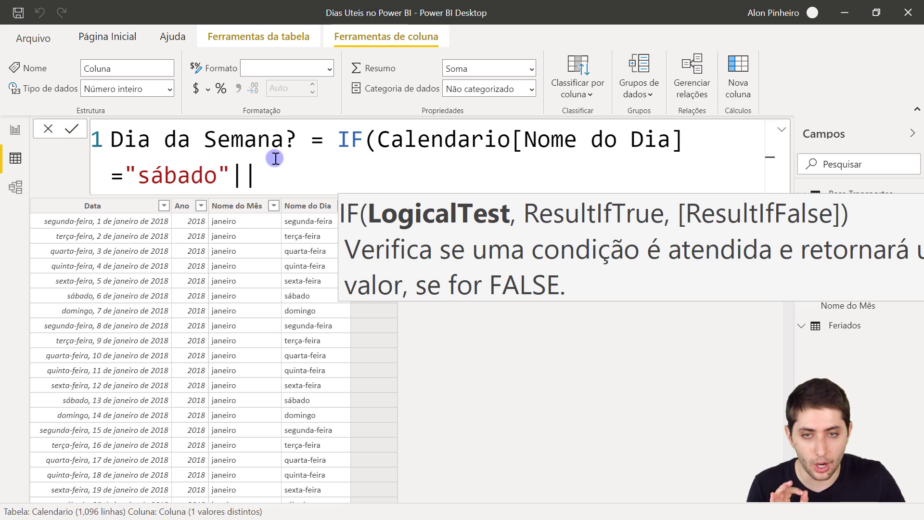
drag(375, 140, 235, 178)
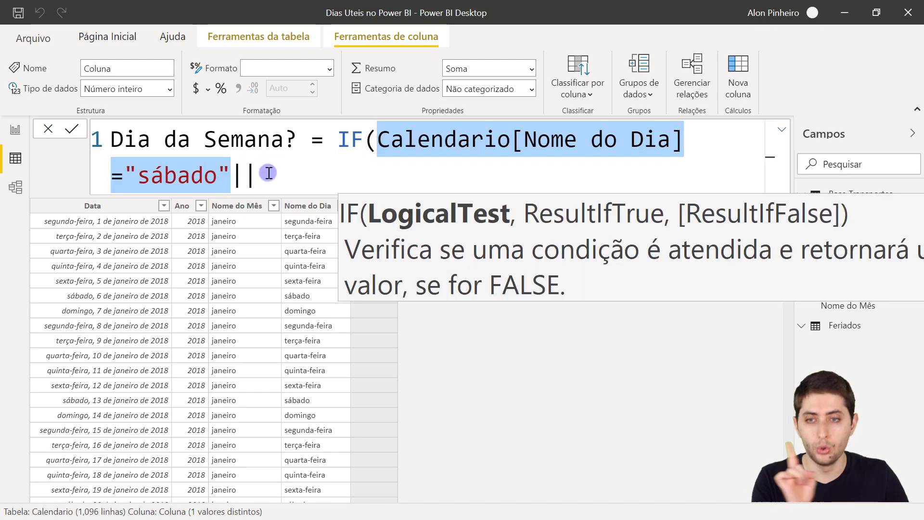
click(260, 173)
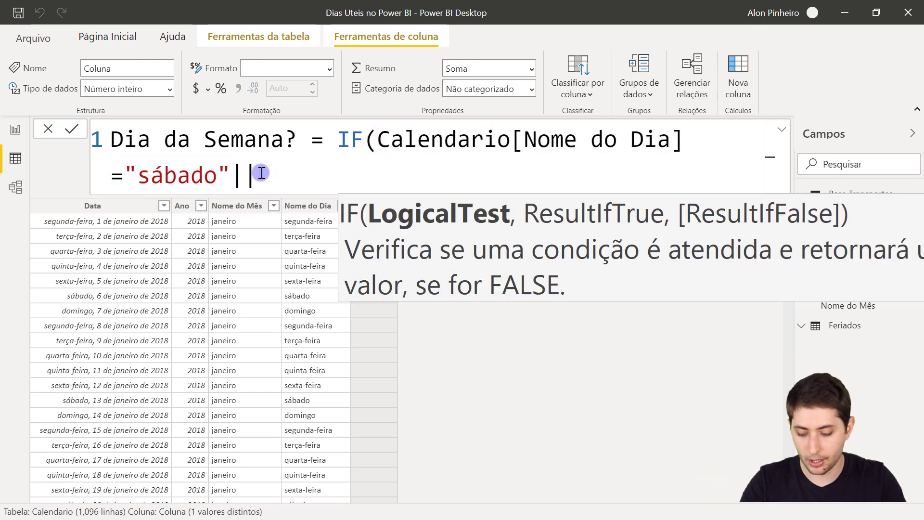
text(nome do di)
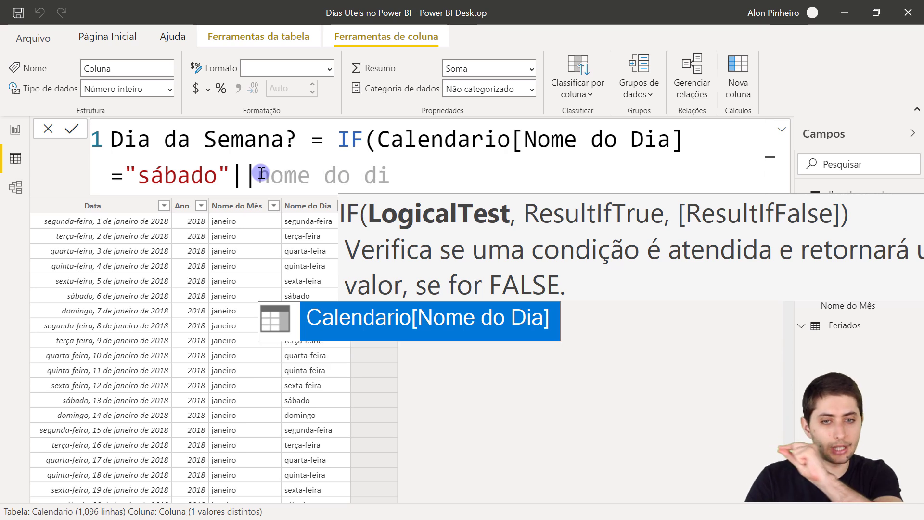
key(Tab)
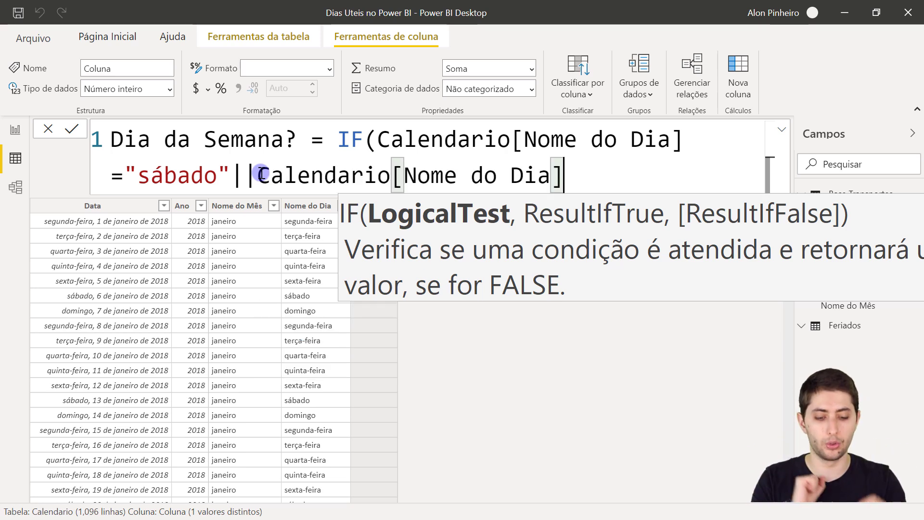
text(="domingo")
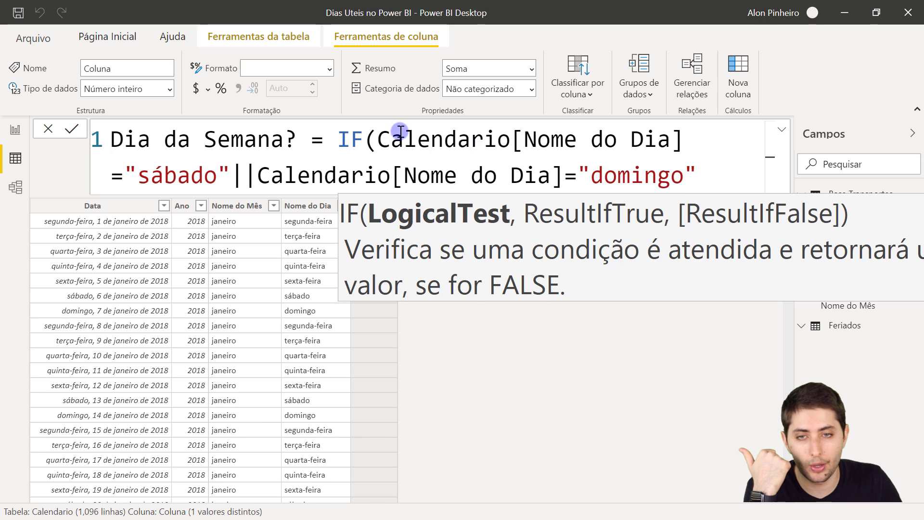
- Complete the IF function so it returns "Não" when the weekend test is true and "Sim" otherwise
drag(377, 138, 688, 174)
click(693, 176)
text(,)
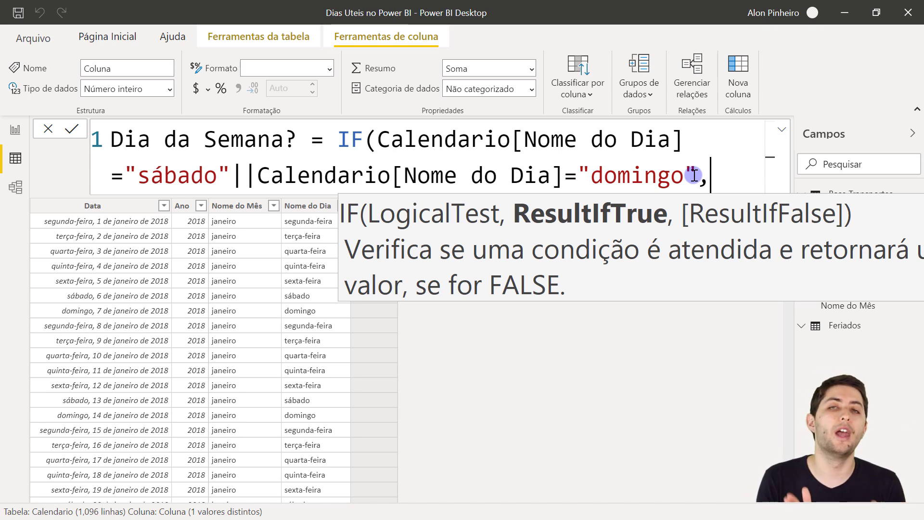
text("Nã)
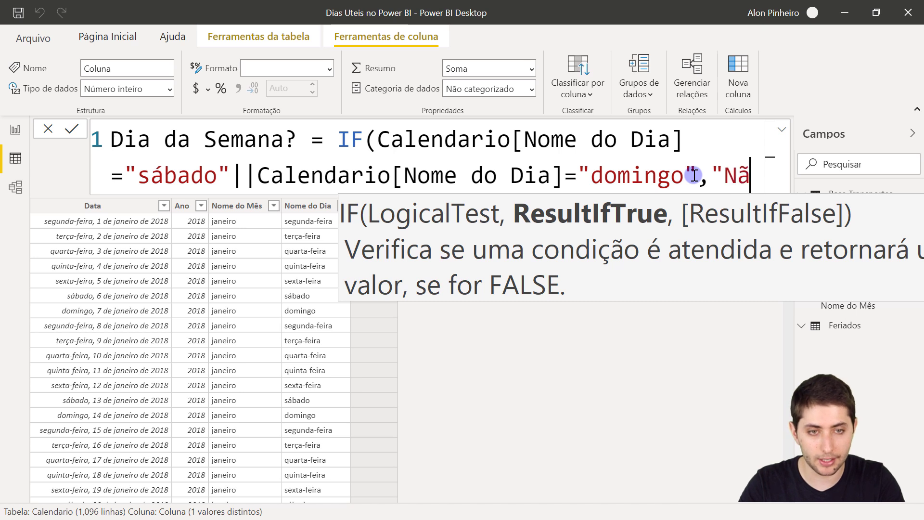
text(o")
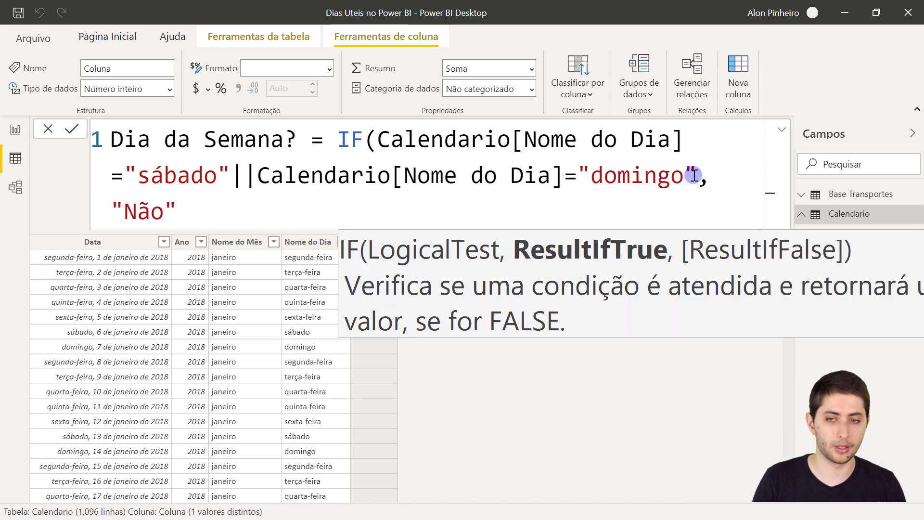
text(,)
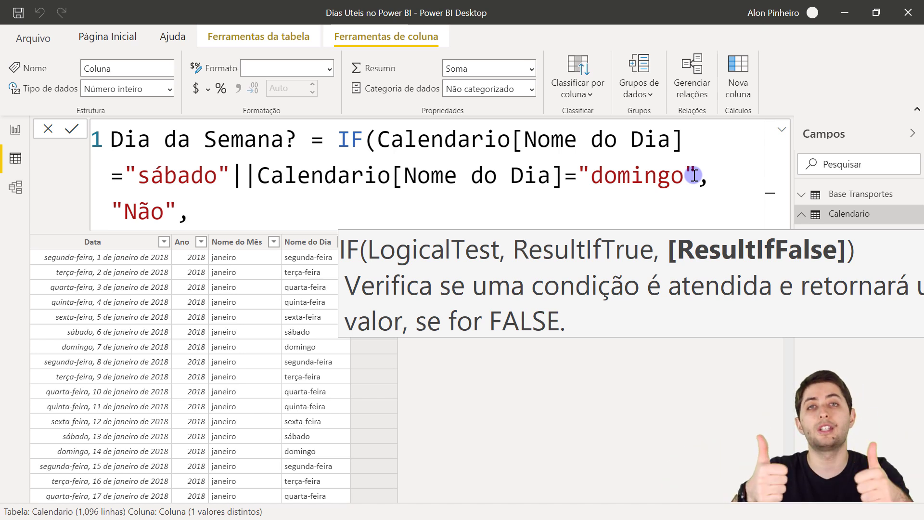
text("Sim")
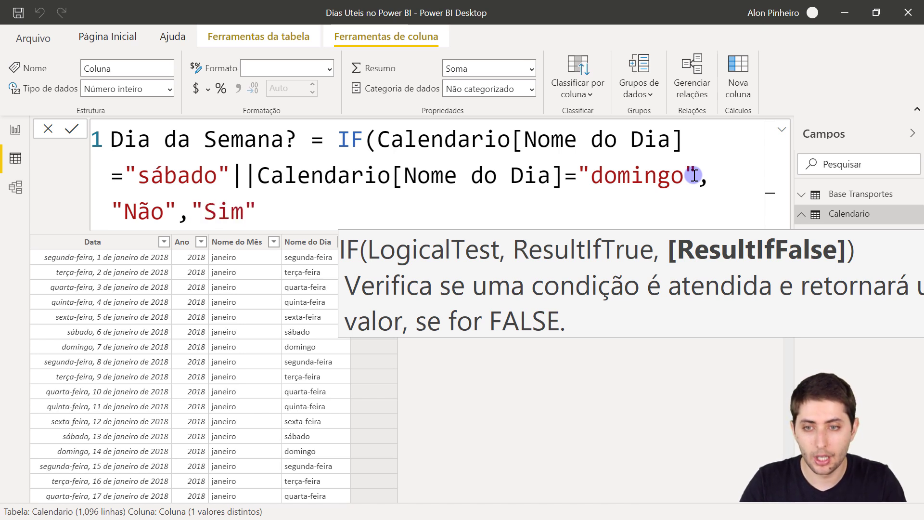
text())
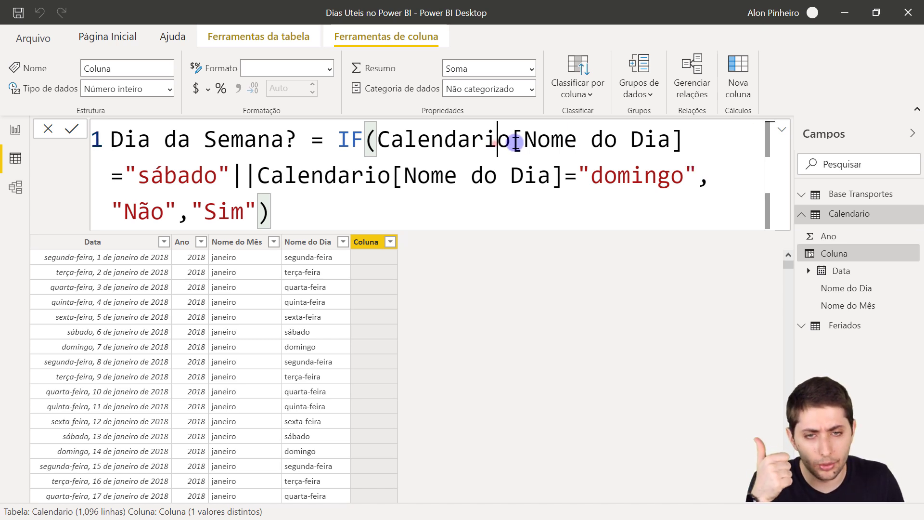
- Review the formula's OR condition and its two results, and commit the "Dia da Semana?" column
drag(493, 141, 524, 139)
click(174, 177)
drag(233, 178, 253, 177)
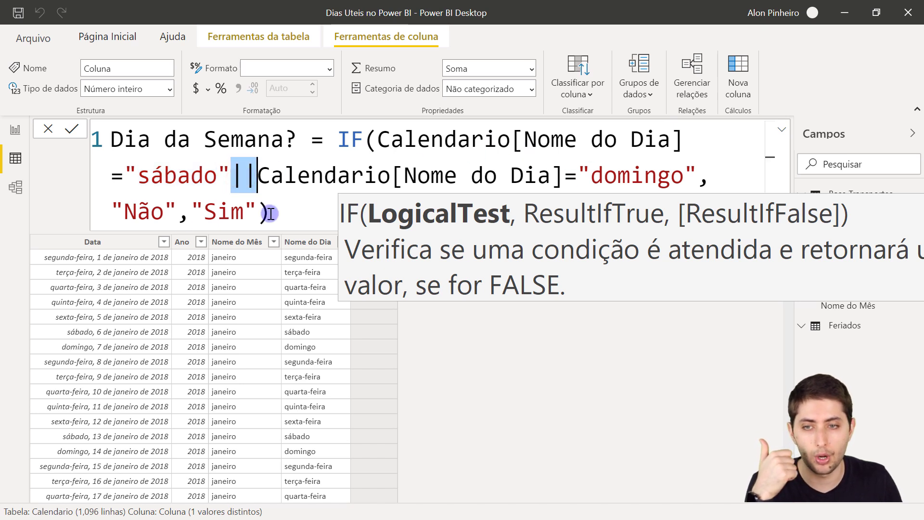
drag(129, 207, 237, 212)
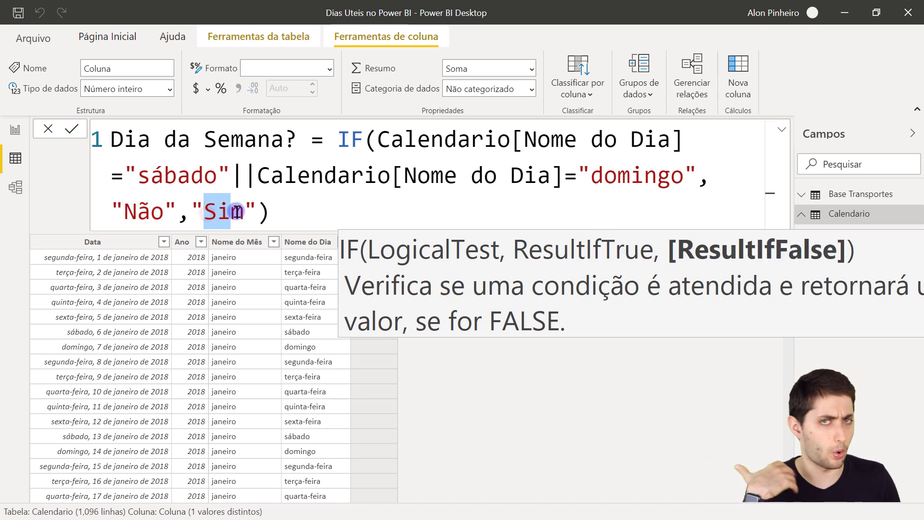
click(291, 208)
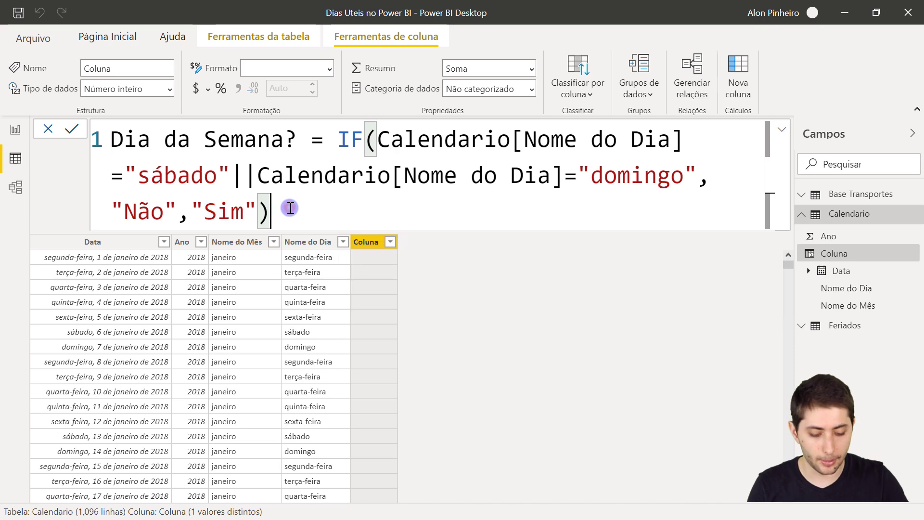
key(Return)
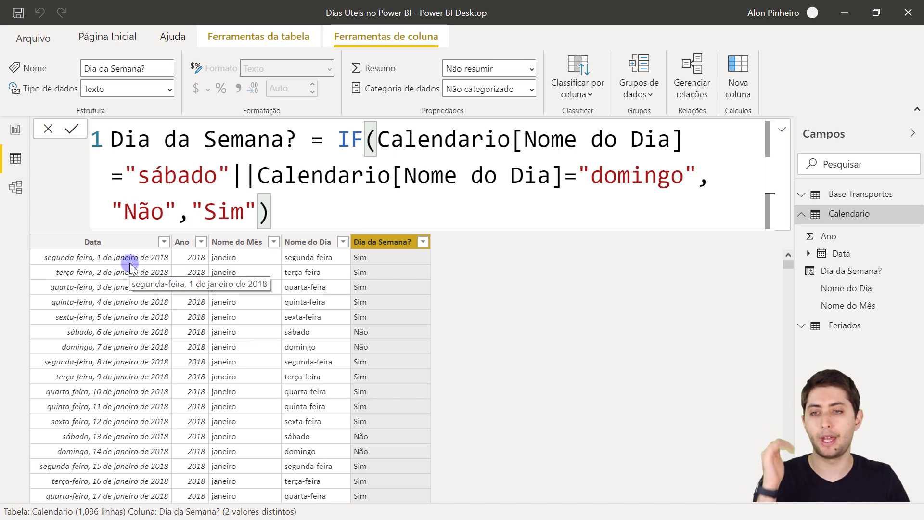
- Compare the Nome do Dia values with the "Dia da Semana?" flags in the first week of Calendario
click(313, 257)
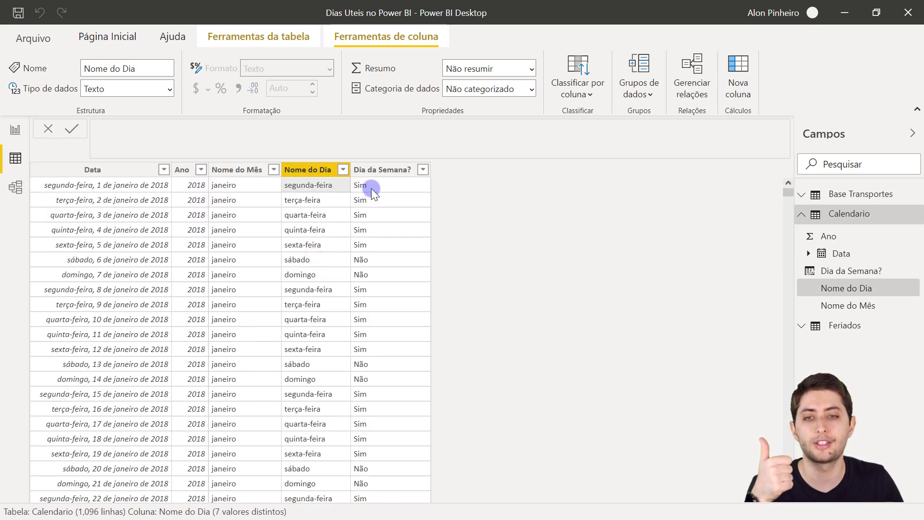
click(316, 201)
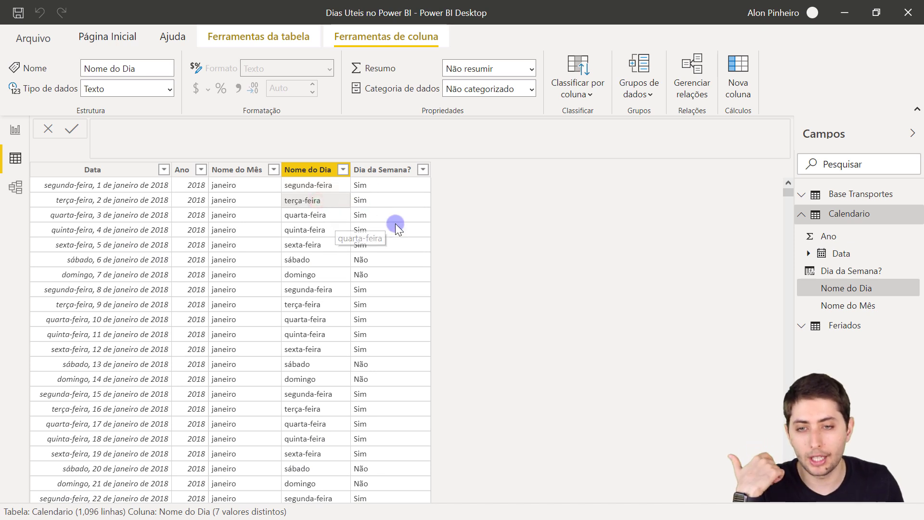
click(327, 274)
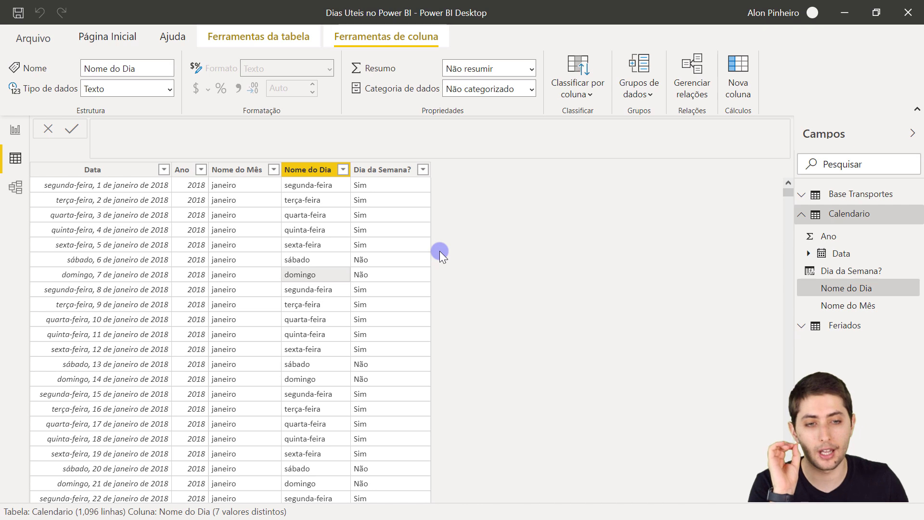
- Show the Feriados table and examine its first holiday dates
click(856, 328)
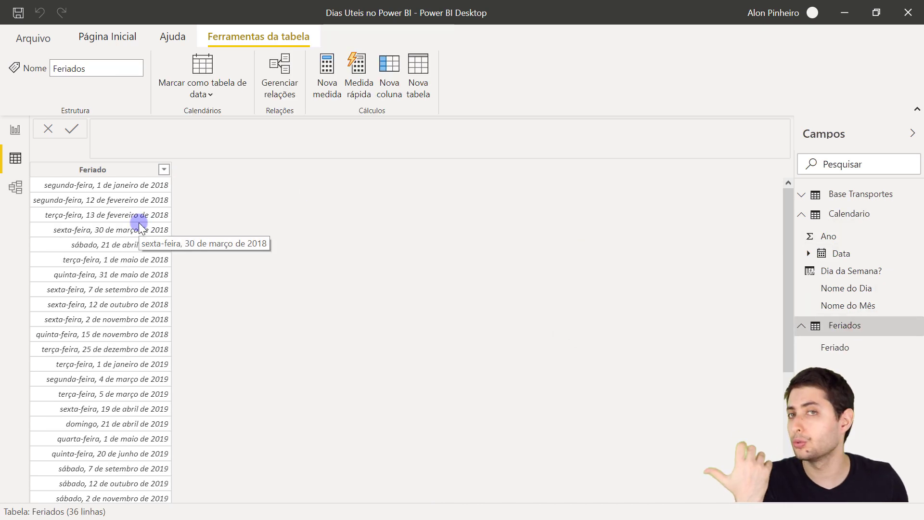
click(120, 187)
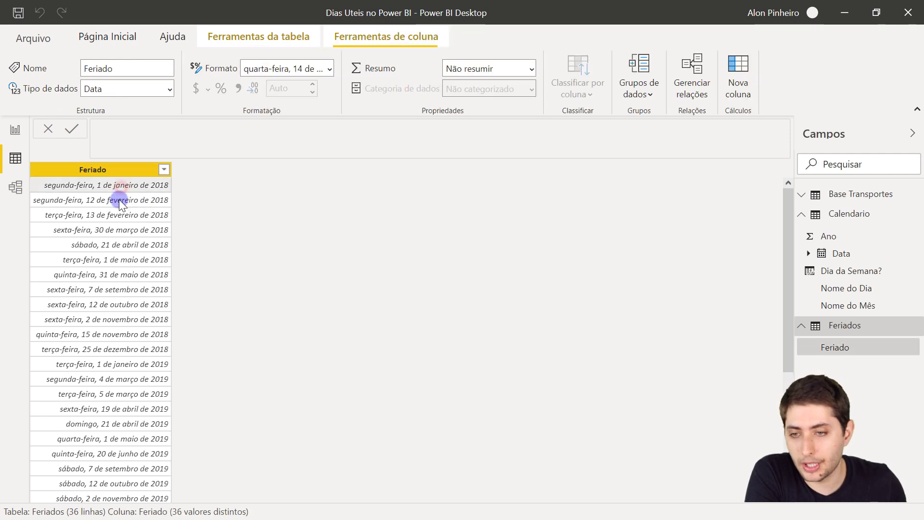
click(119, 230)
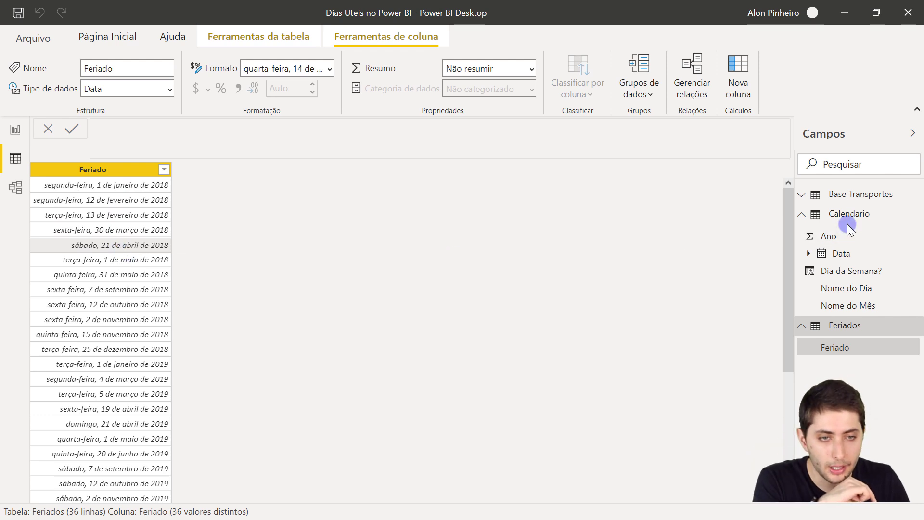
- Show the Calendario table again and examine the row for 1 de janeiro de 2018 across its columns
click(841, 212)
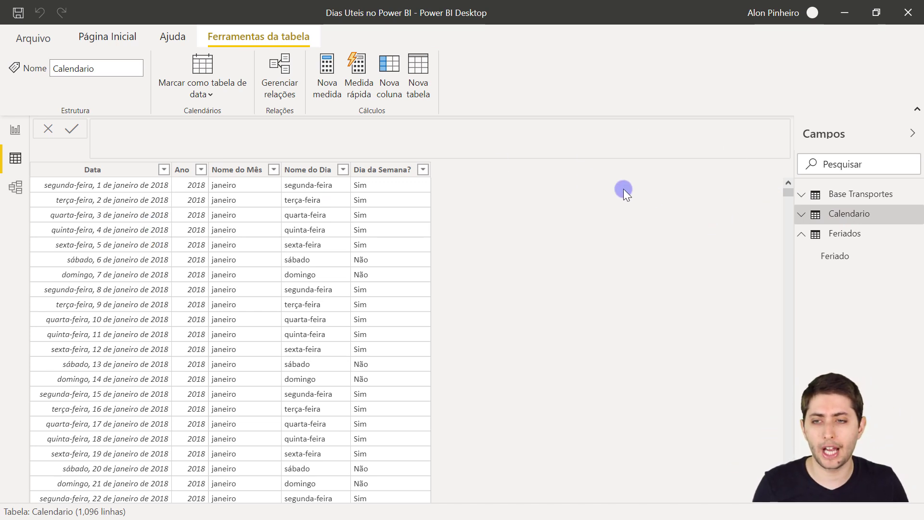
key(ctrl+1)
click(83, 169)
drag(30, 176, 539, 191)
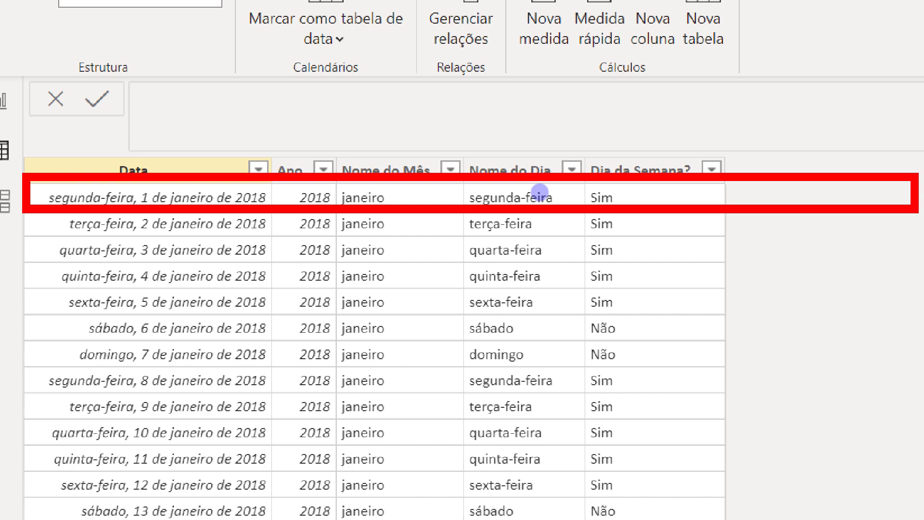
key(Escape)
click(72, 198)
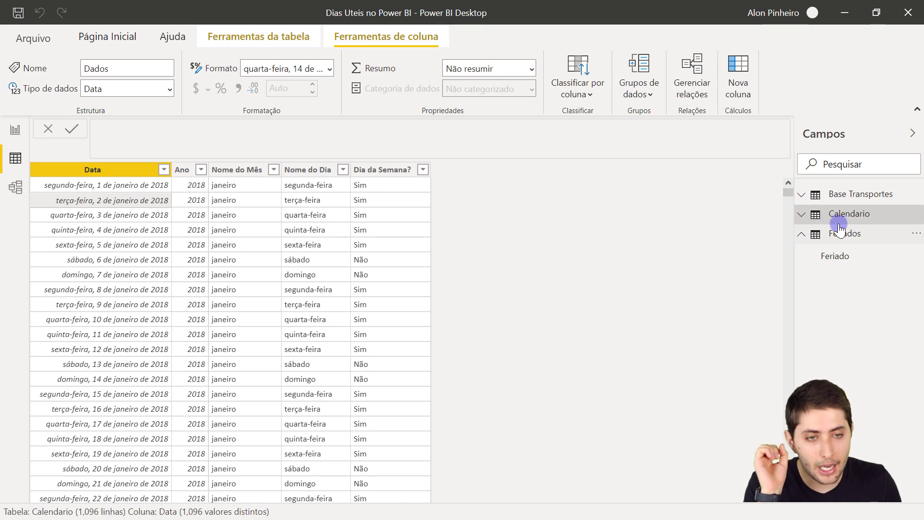
- Compare the first holiday date in Feriados with the Data column of the Calendario table
click(850, 236)
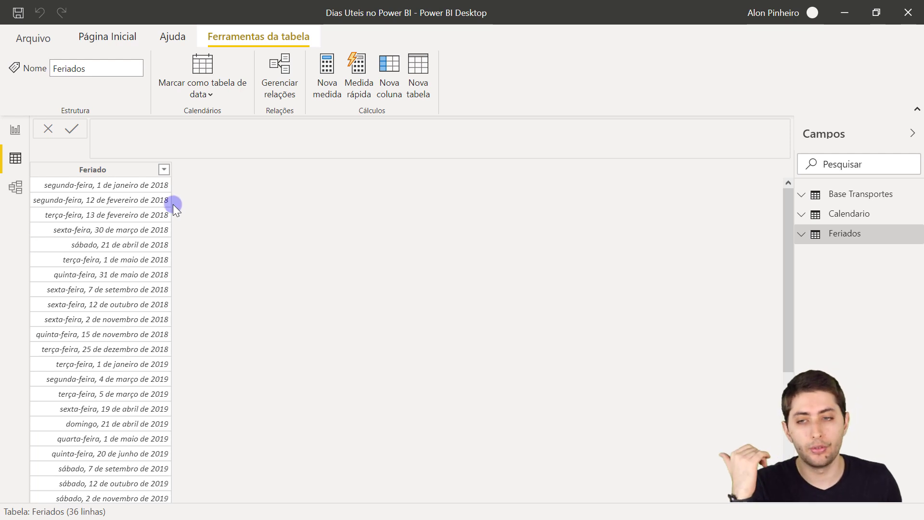
click(135, 187)
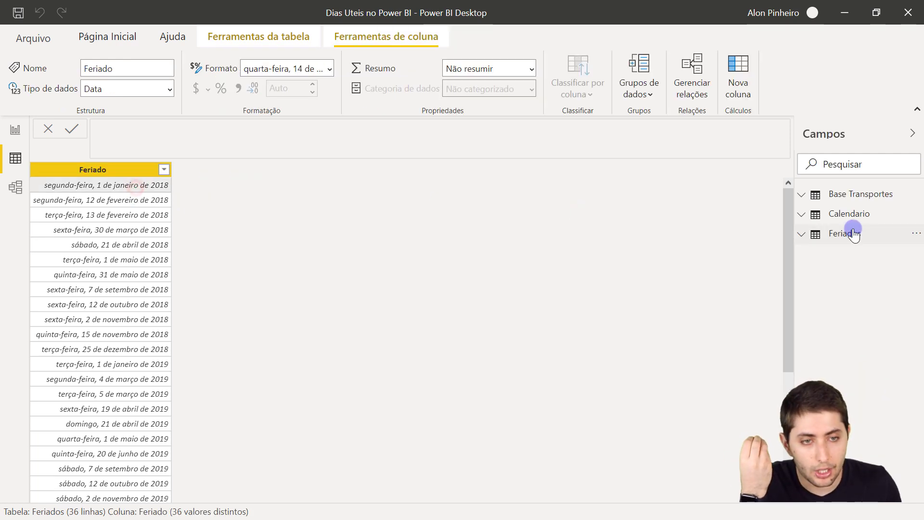
click(858, 212)
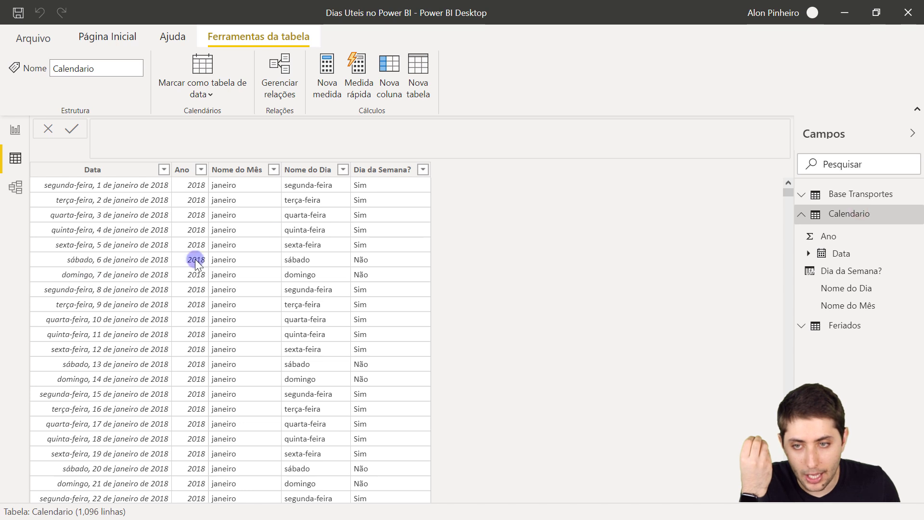
click(96, 172)
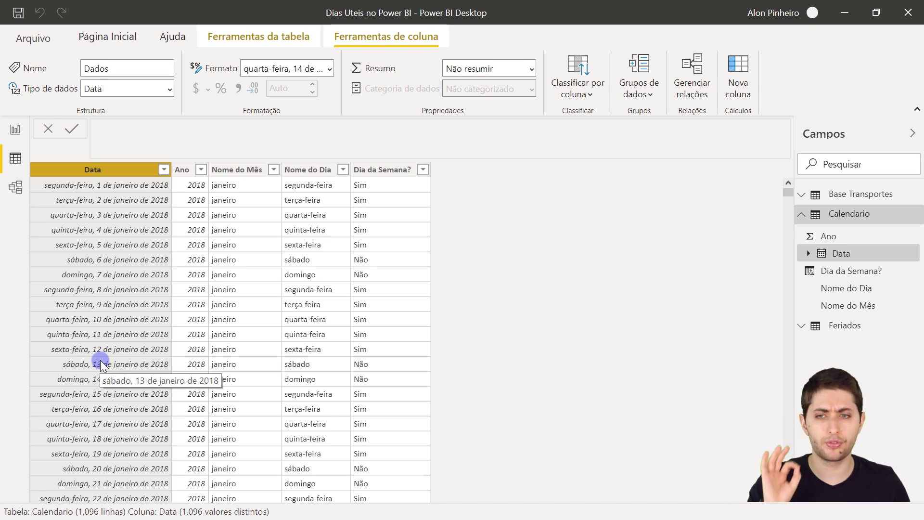
- Add another calculated column to the Calendario table and name it "Feriado?"
right_click(215, 243)
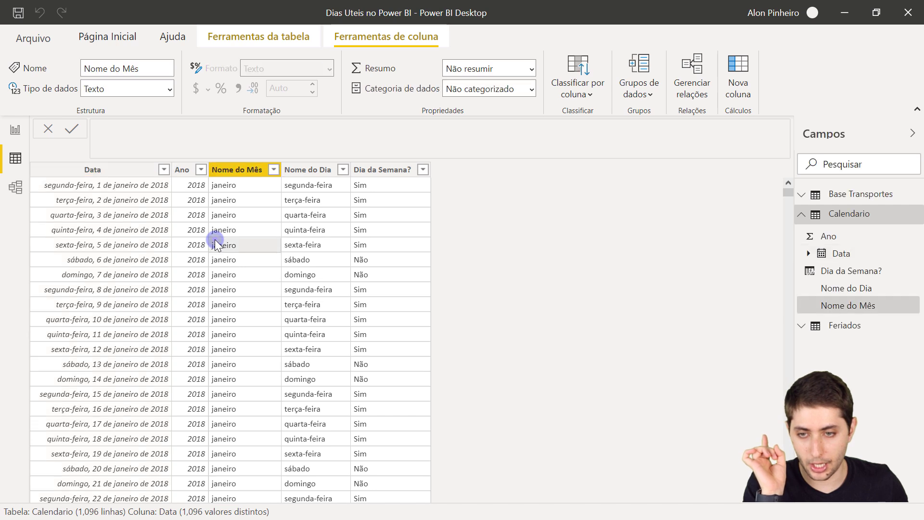
click(254, 161)
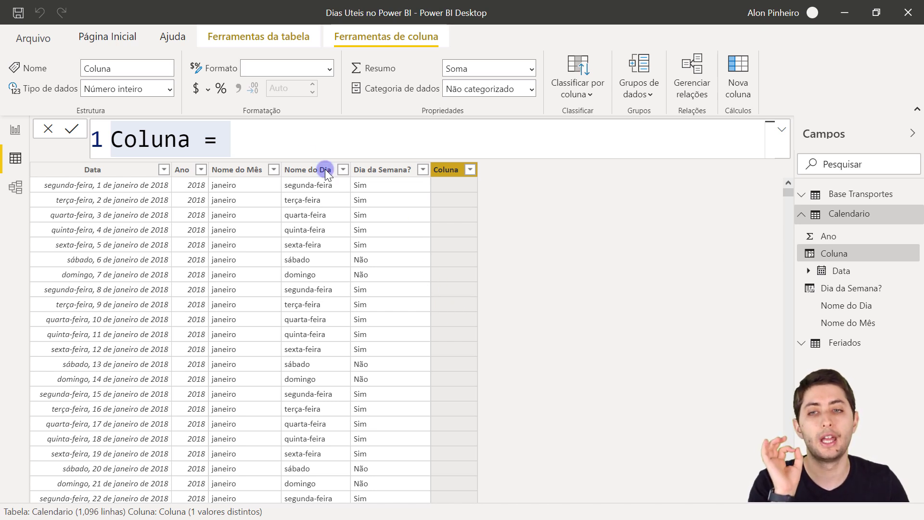
drag(277, 128, 109, 124)
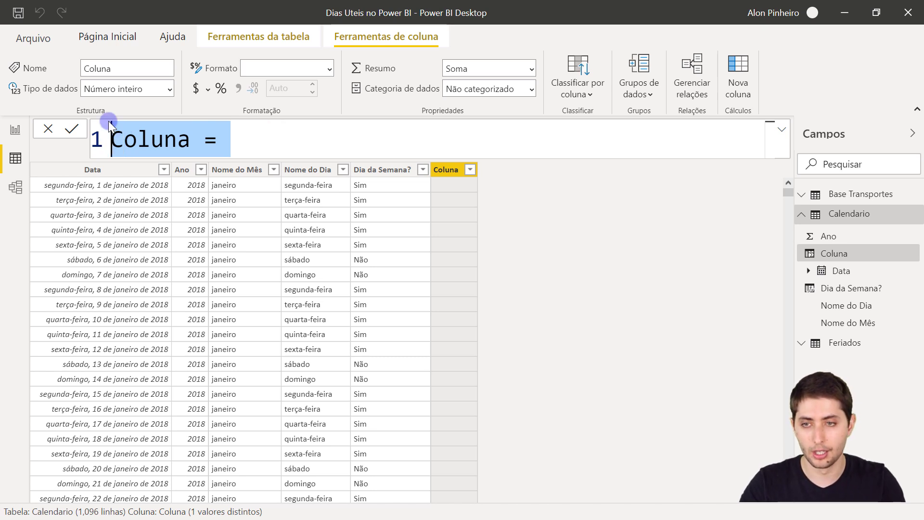
key(BackSpace)
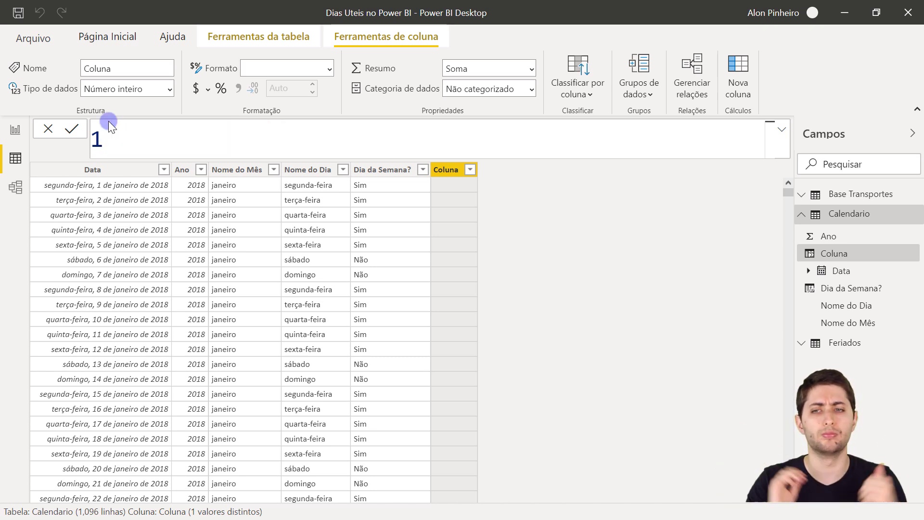
text(Feriado?)
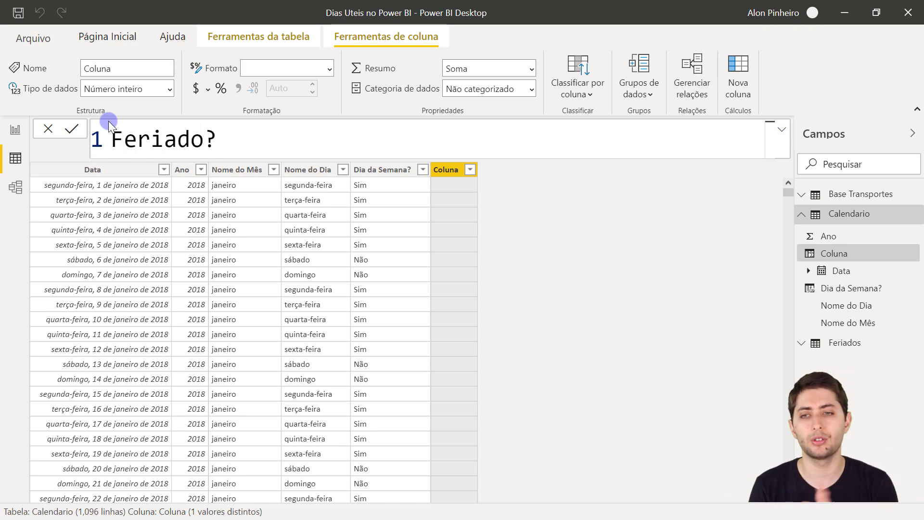
text(=)
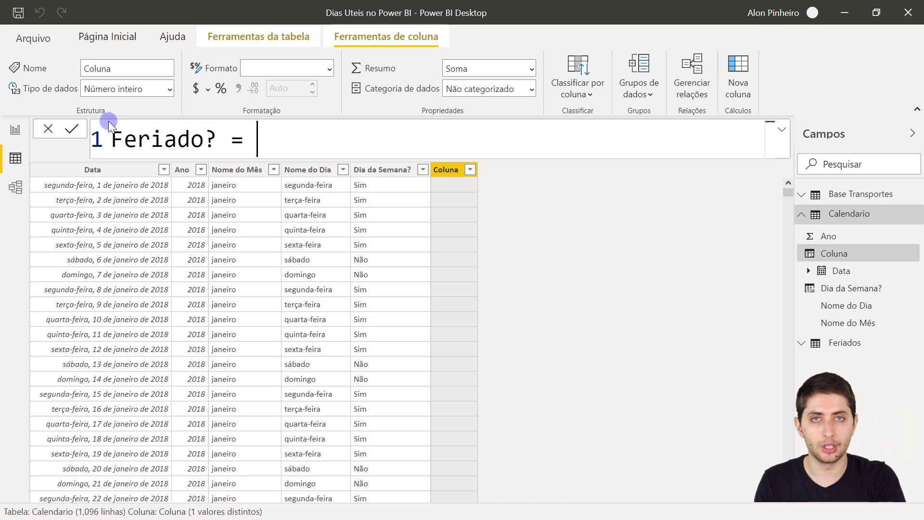
- Define the "Feriado?" column as RELATED(Feriados[Feriado]) to bring the matching holiday date into the Calendario table
text(related)
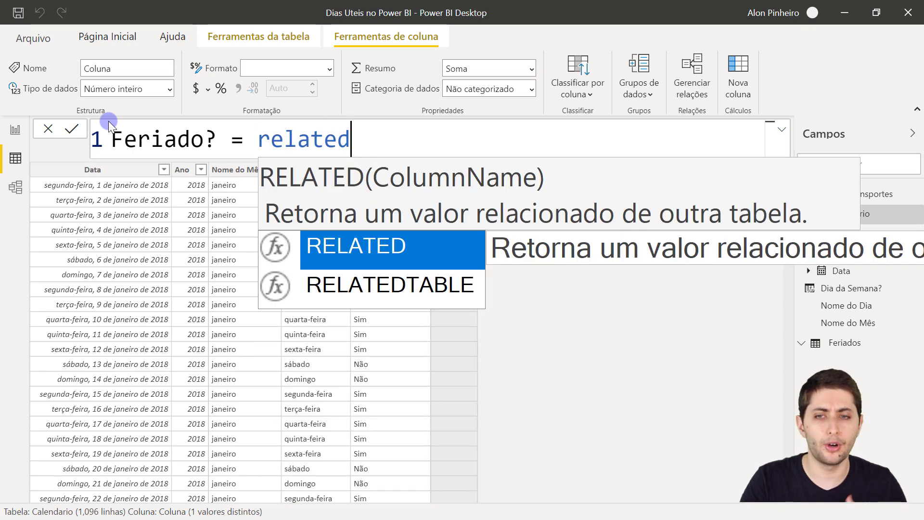
key(Tab)
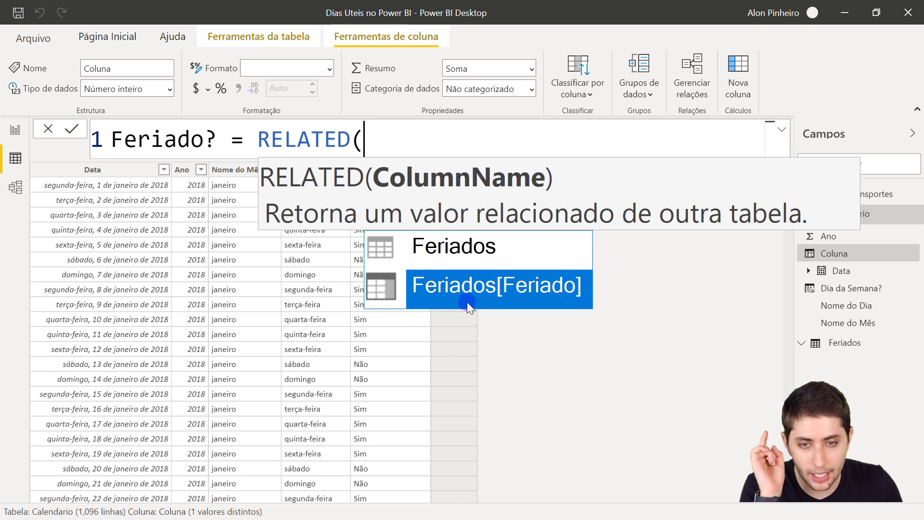
click(532, 284)
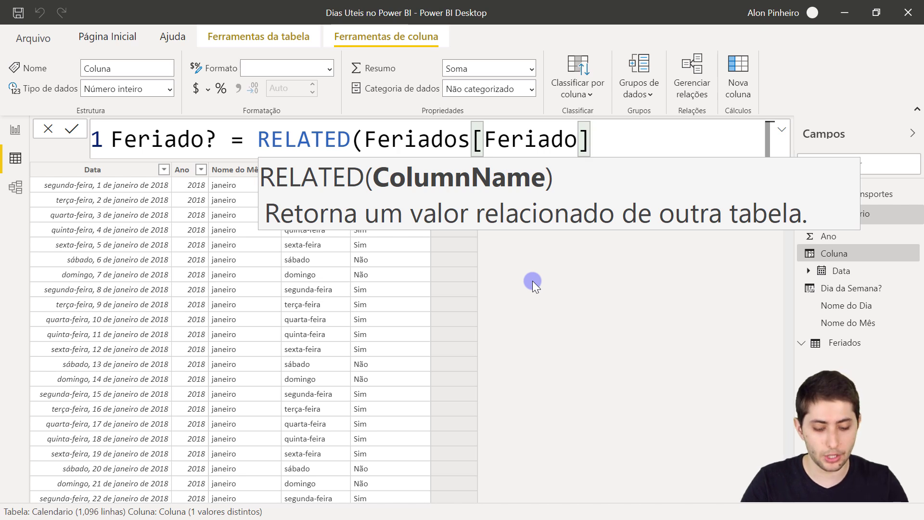
text())
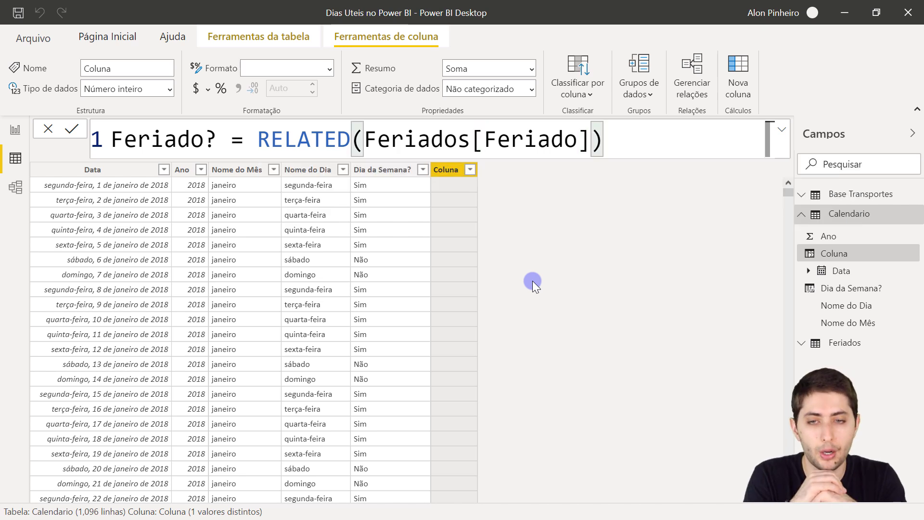
key(Return)
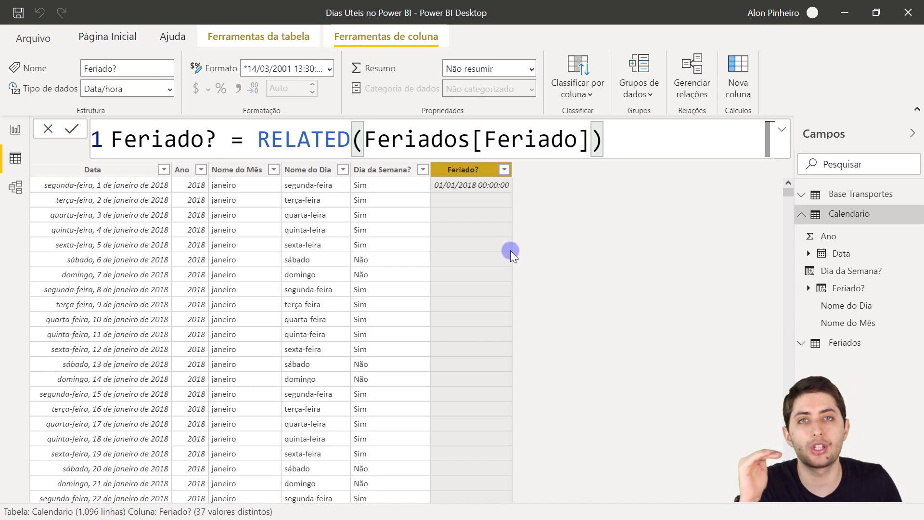
- Examine the "Feriado?" column against the Data column for the January and February 2018 rows
click(472, 201)
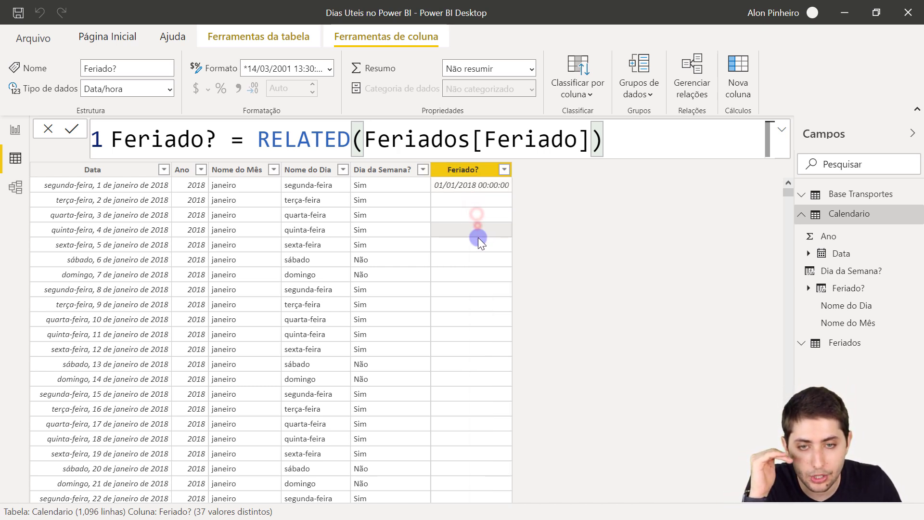
click(472, 187)
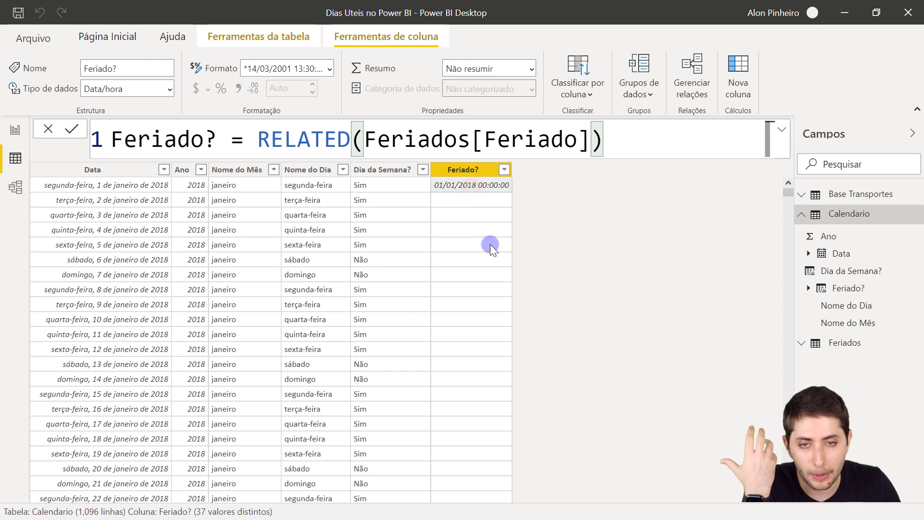
scroll(489, 244, down, 15)
scroll(487, 247, up, 5)
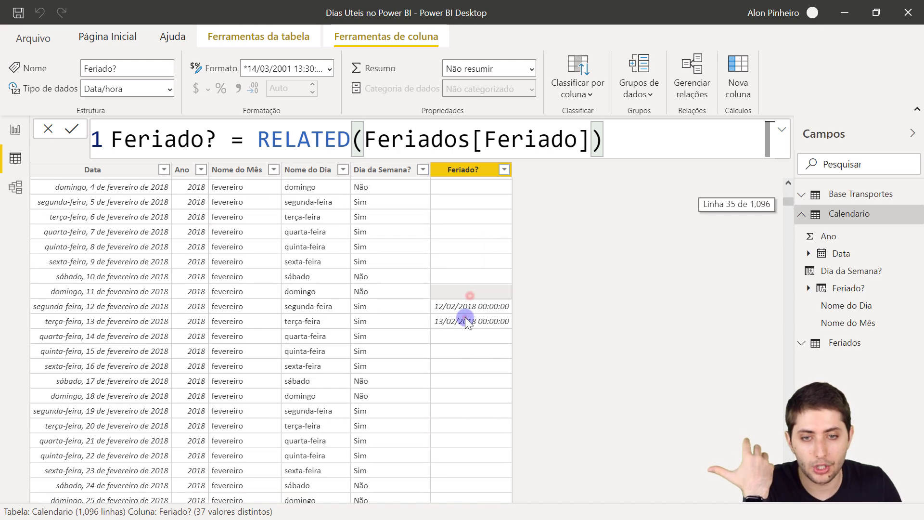
scroll(447, 234, up, 10)
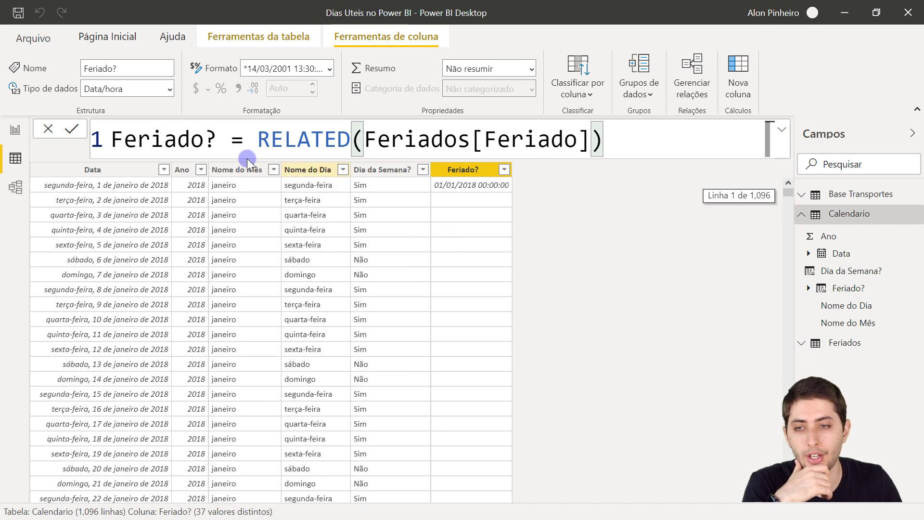
click(141, 186)
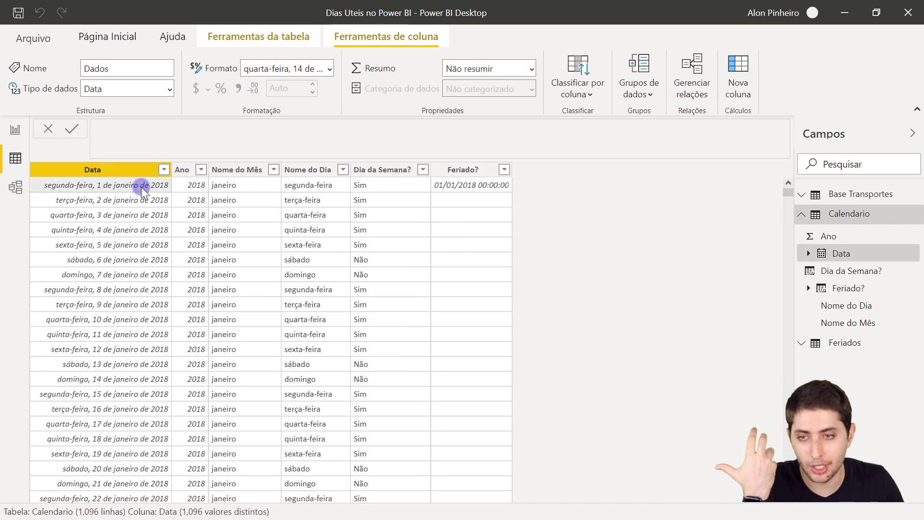
click(447, 186)
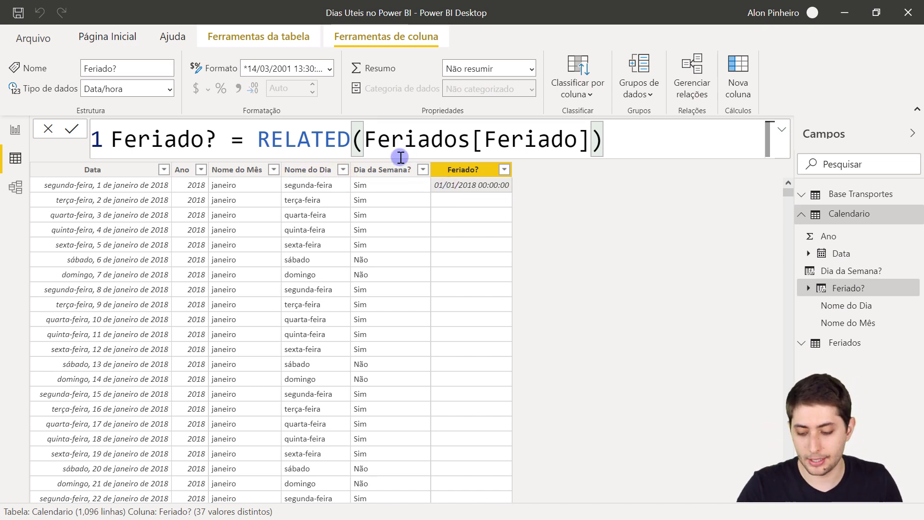
drag(424, 166, 520, 199)
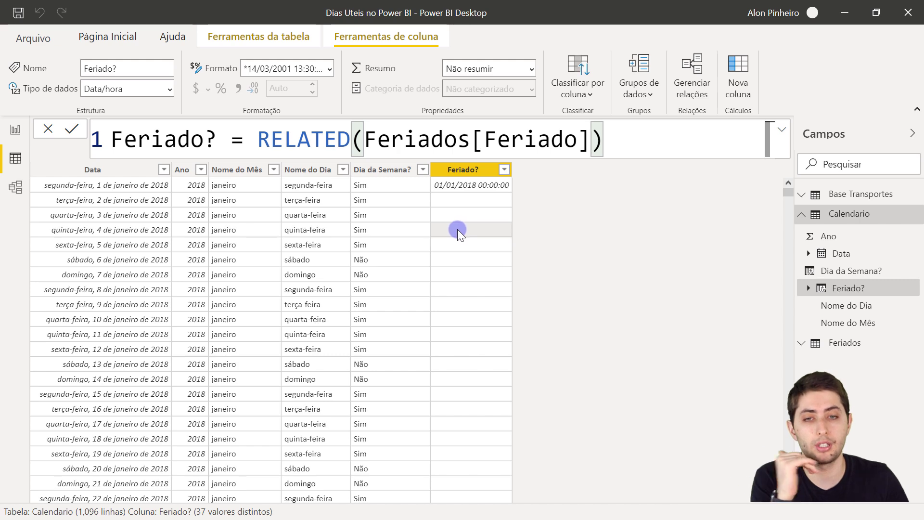
scroll(457, 229, down, 8)
scroll(457, 229, down, 3)
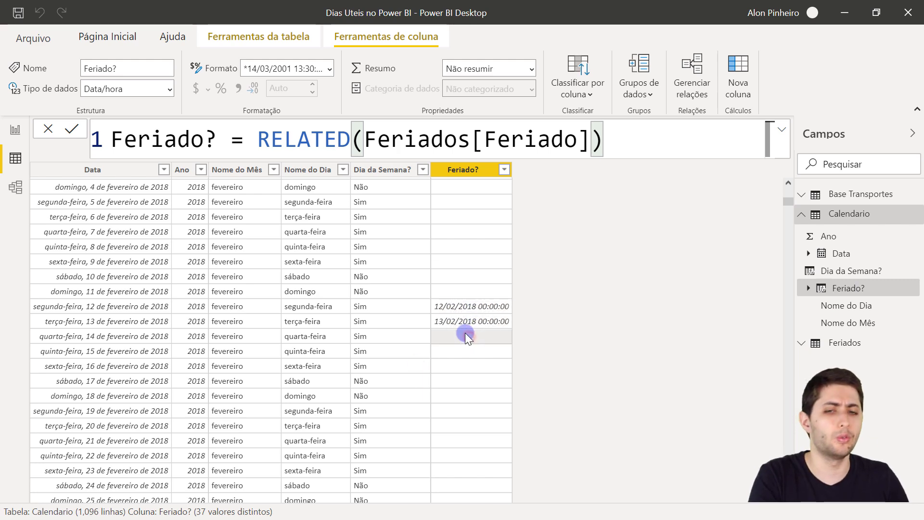
scroll(463, 333, up, 5)
scroll(460, 334, up, 6)
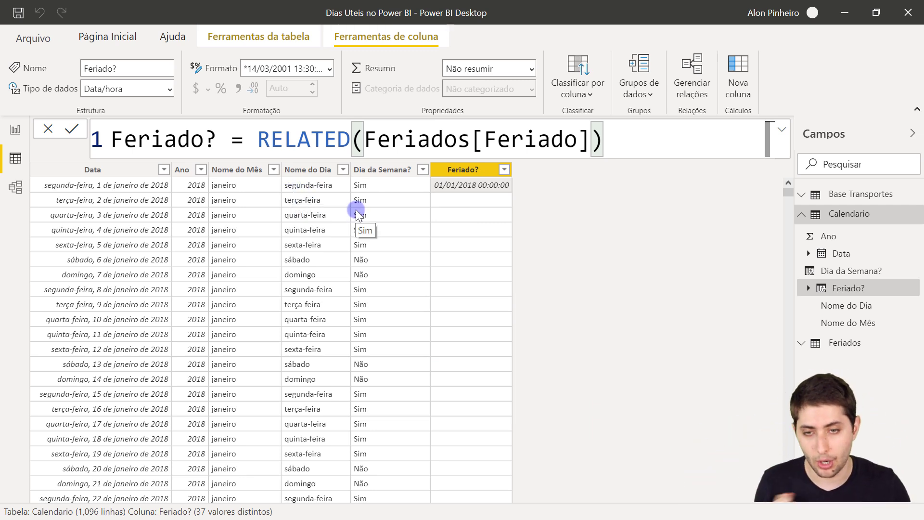
- Add another calculated column to the Calendario table and name it "Dia Util?"
right_click(384, 230)
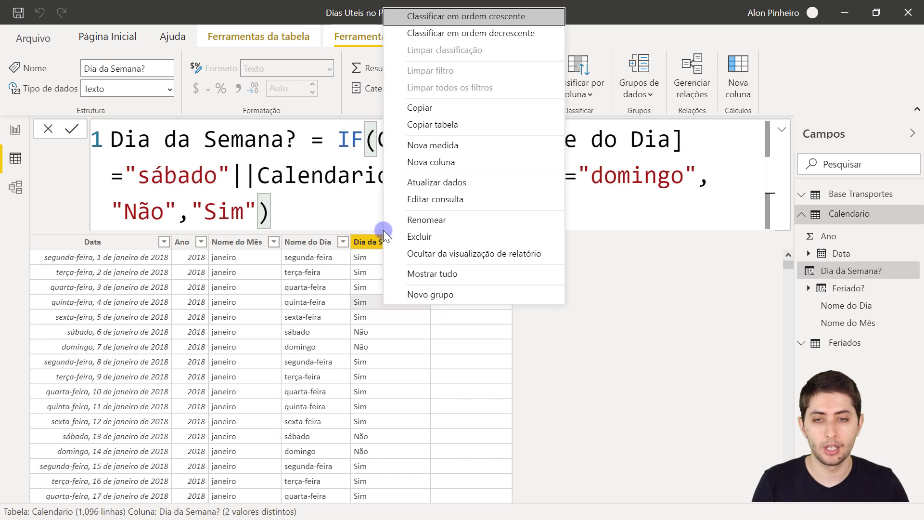
click(429, 158)
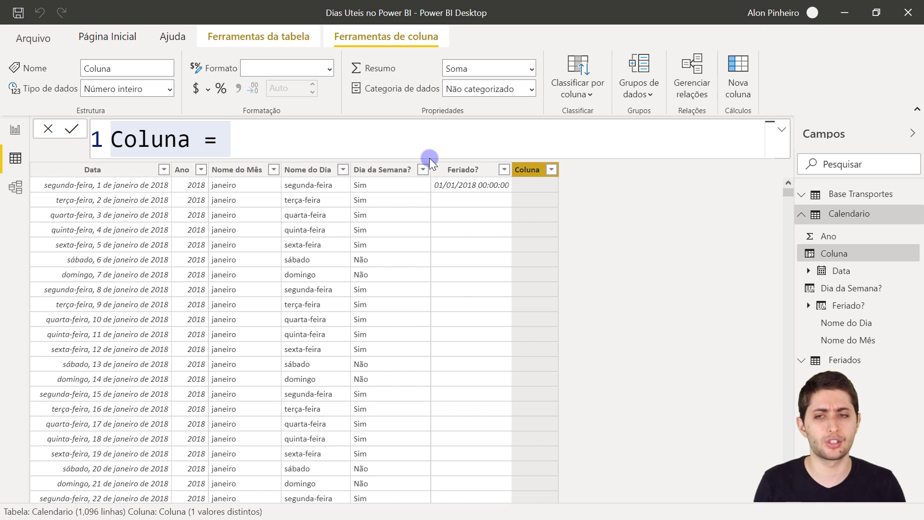
drag(335, 141, 95, 144)
click(248, 136)
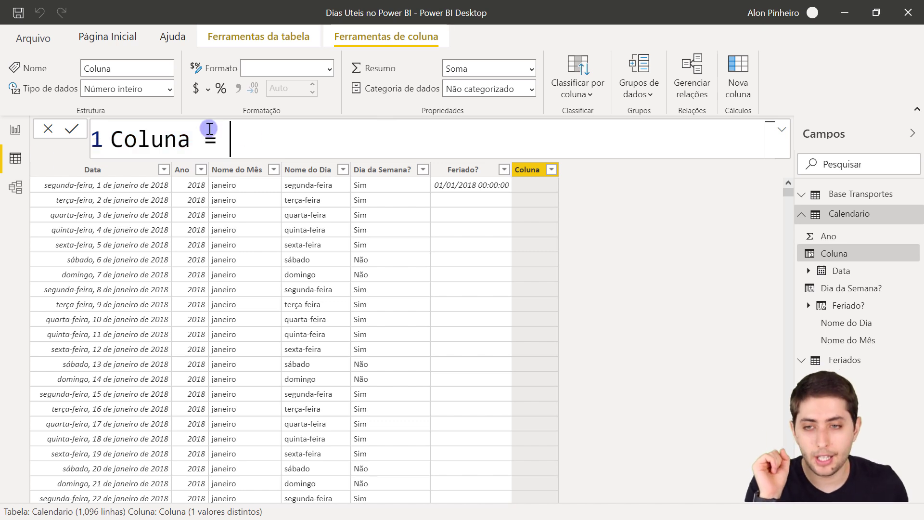
drag(250, 137, 96, 141)
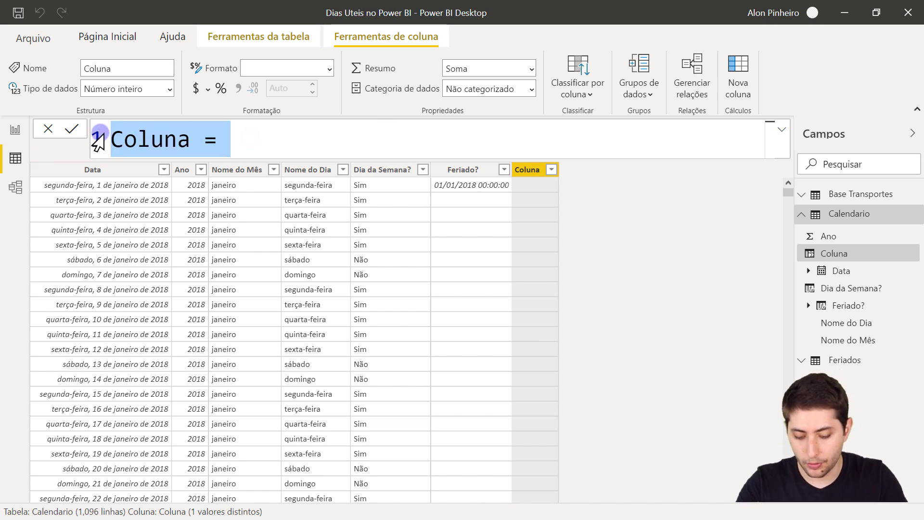
text(Dia Util?)
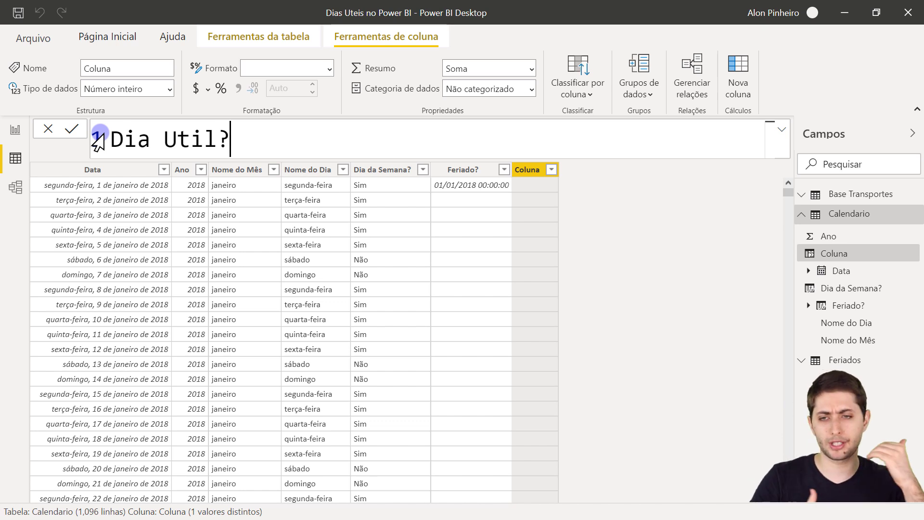
text( =)
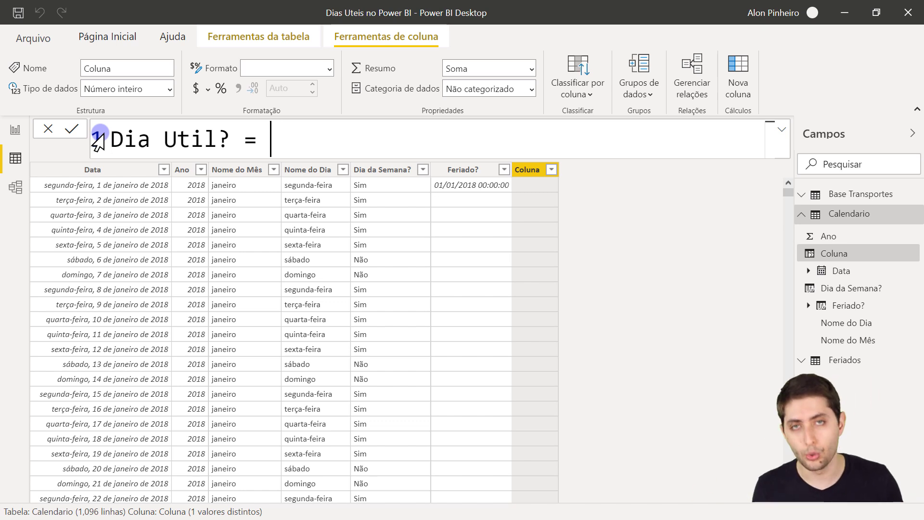
- Start the "Dia Util?" formula with an IF whose first condition is Calendario[Dia da Semana?]="Sim"
text(if)
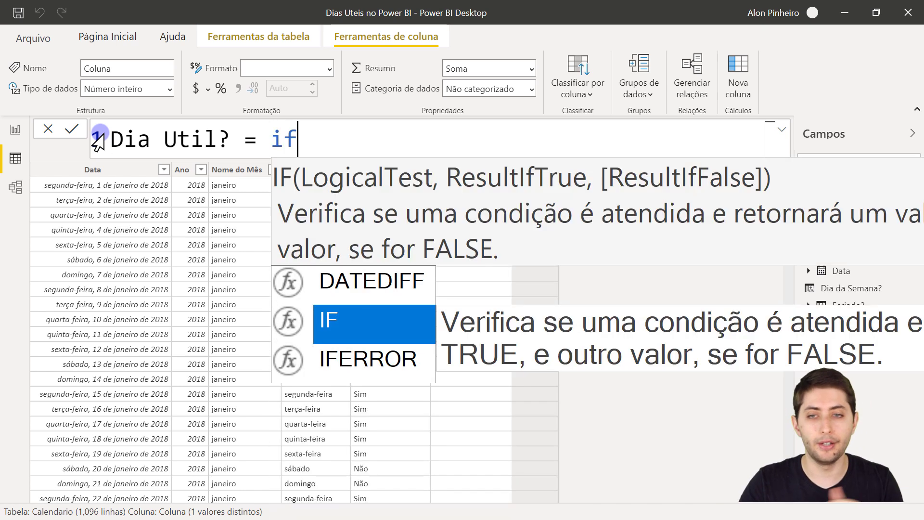
key(Tab)
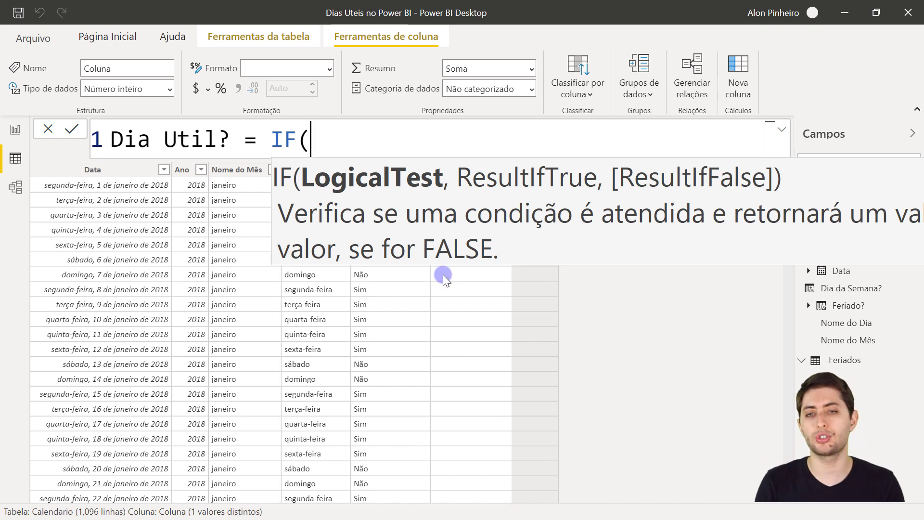
text(d)
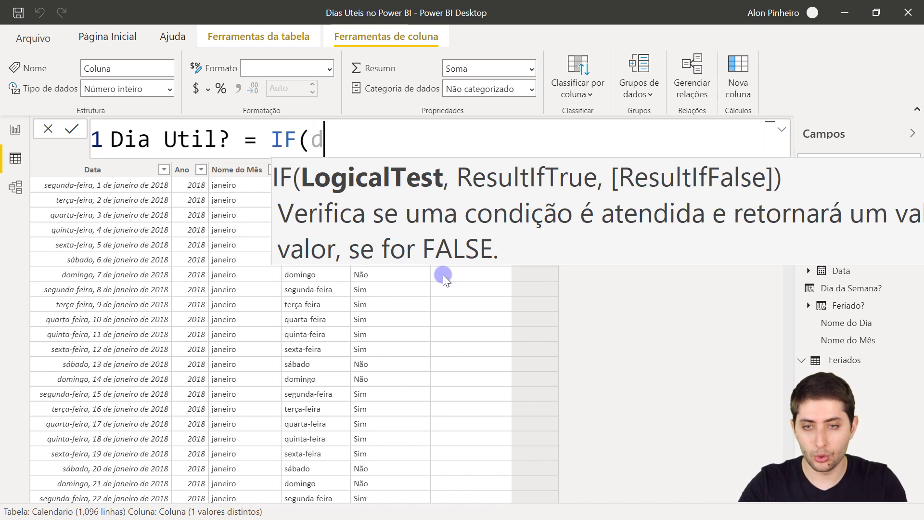
text(ia da sem)
key(Tab)
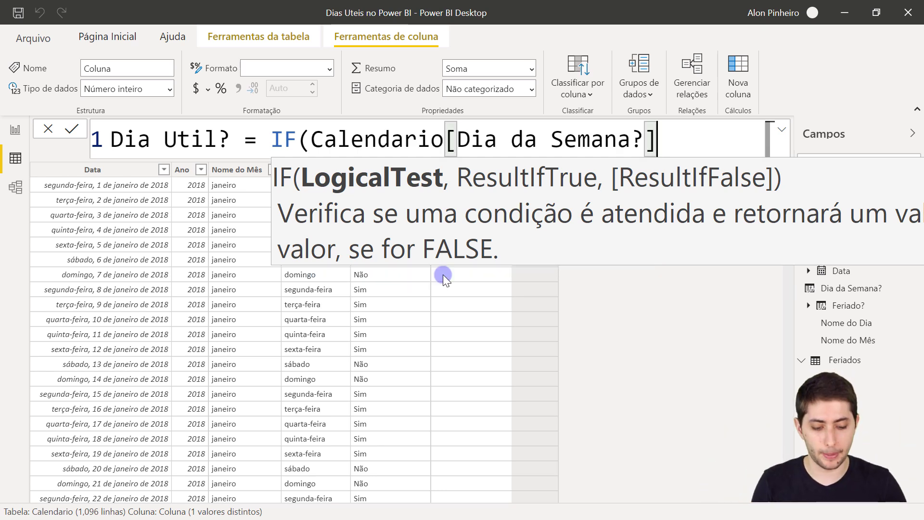
text(="Sim)
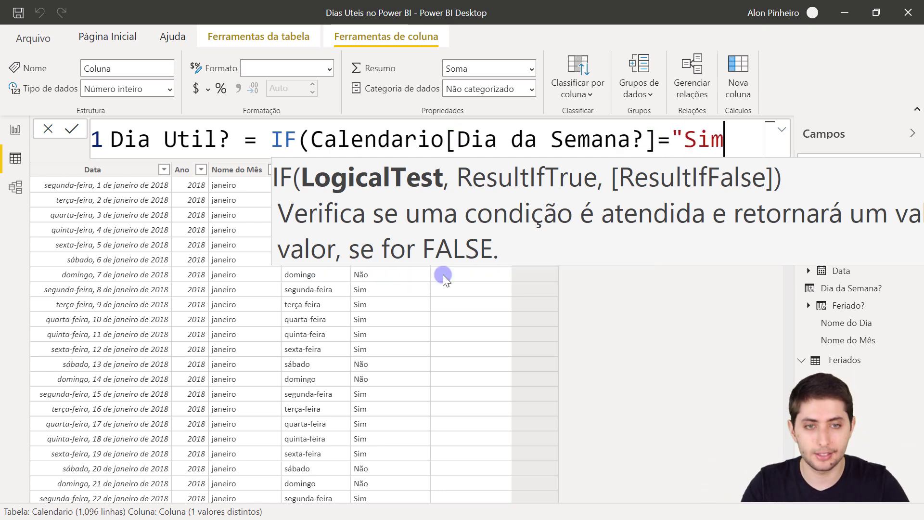
text(")
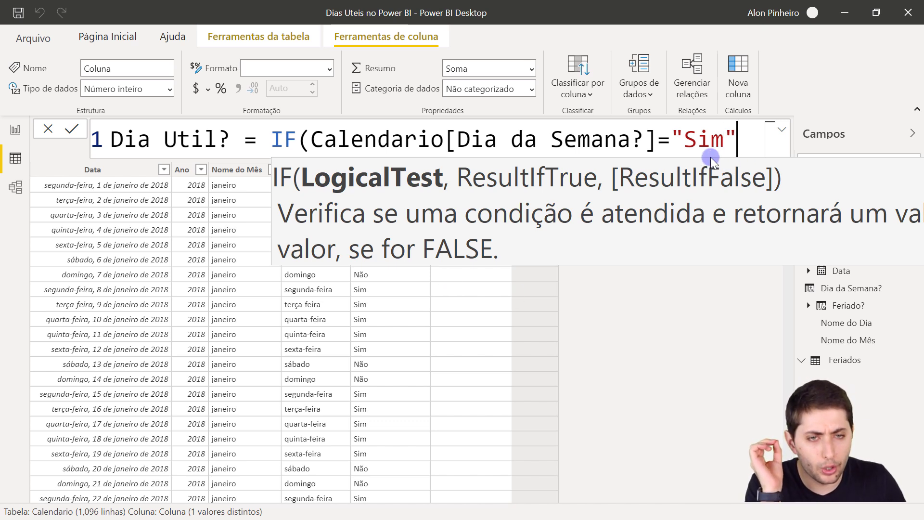
mouse_move(684, 139)
mouse_down()
mouse_move(710, 140)
mouse_move(697, 140)
mouse_up()
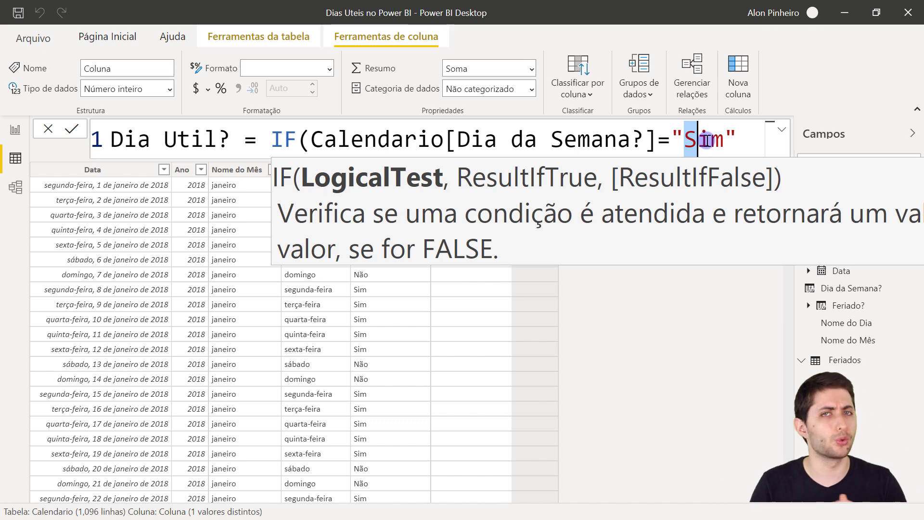
click(744, 147)
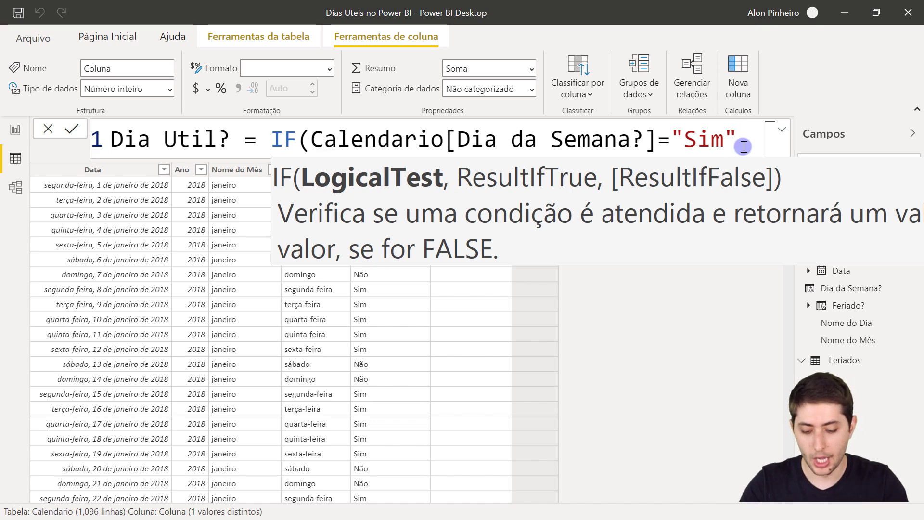
- Add a second required condition to the "Dia Util?" IF with &&, testing Calendario[Feriado?]=BLANK()
text(&)
key(shift+Return)
text(&)
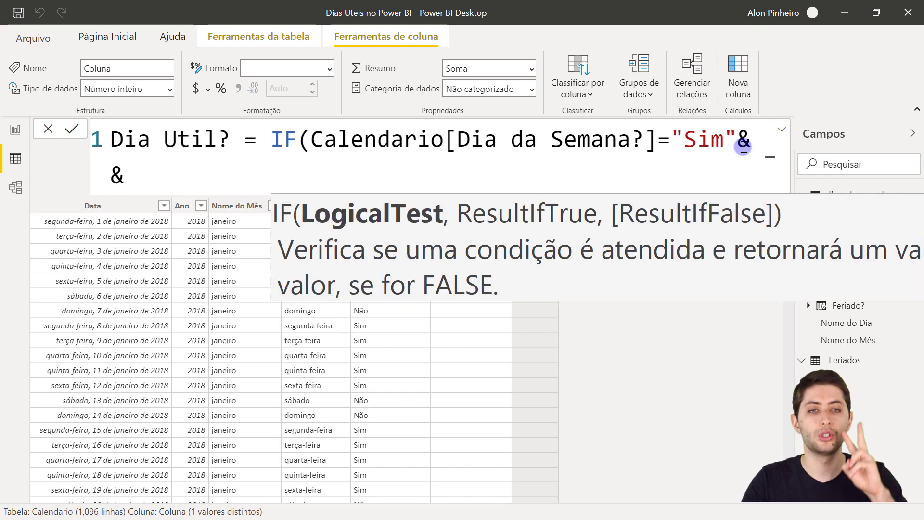
scroll(730, 155, up, 1)
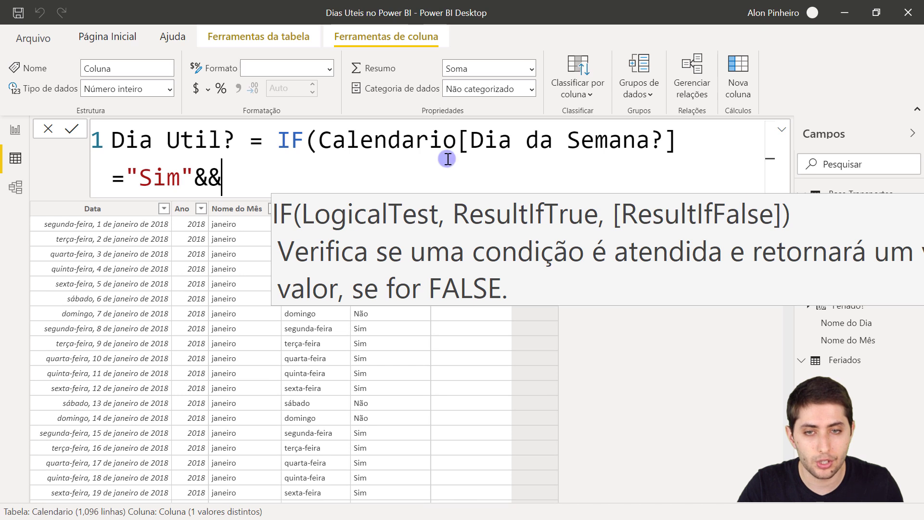
drag(194, 180, 221, 180)
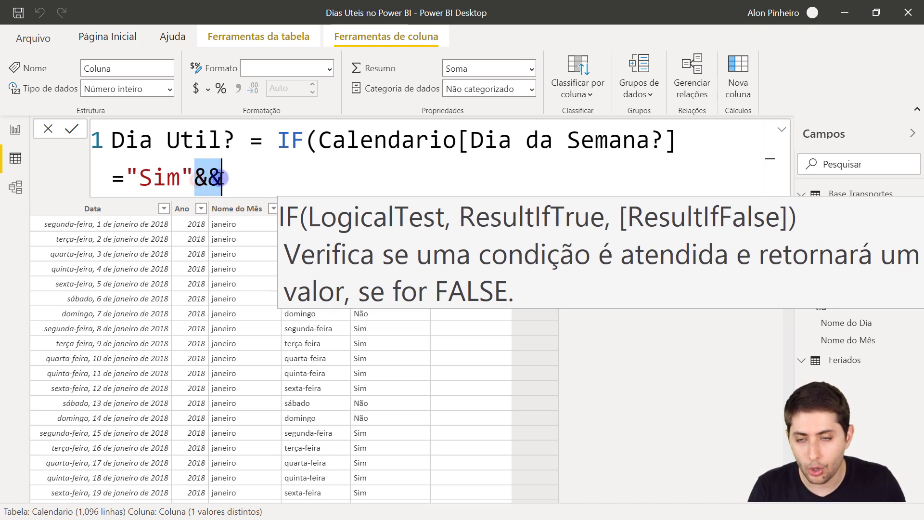
click(227, 181)
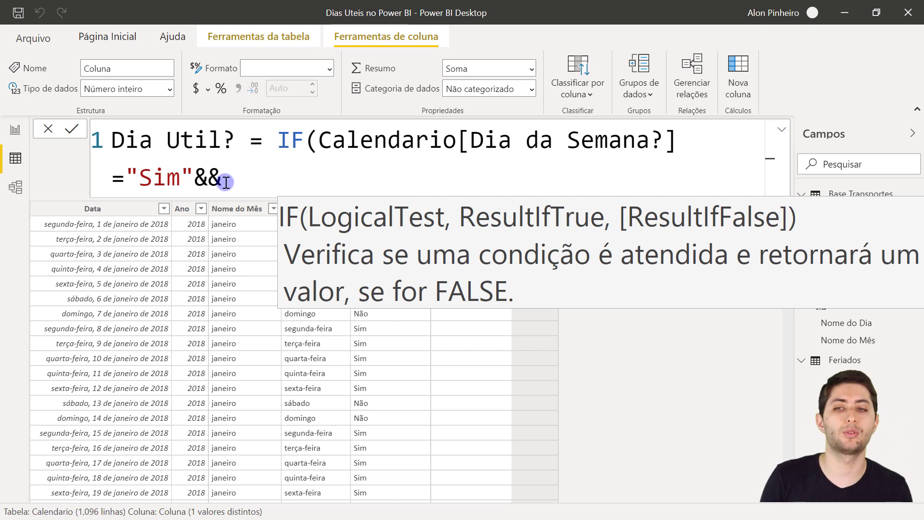
text(Feriado)
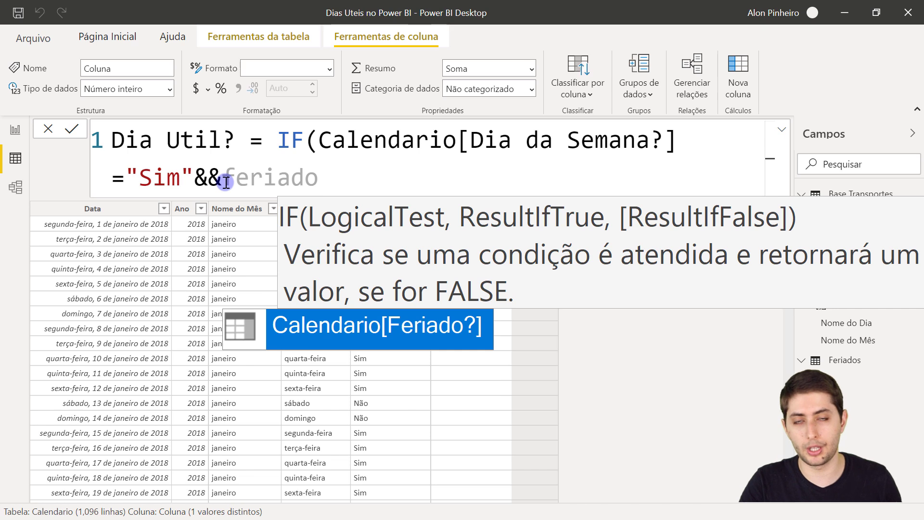
key(Tab)
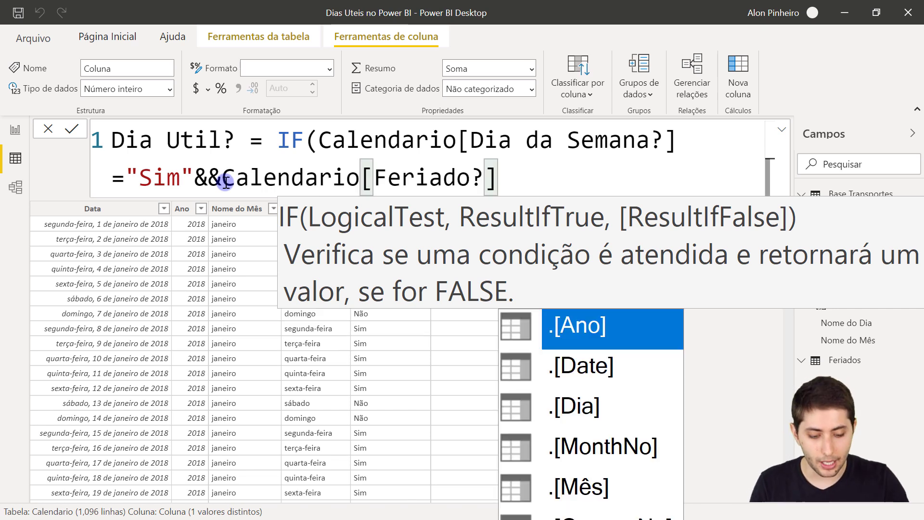
text(=)
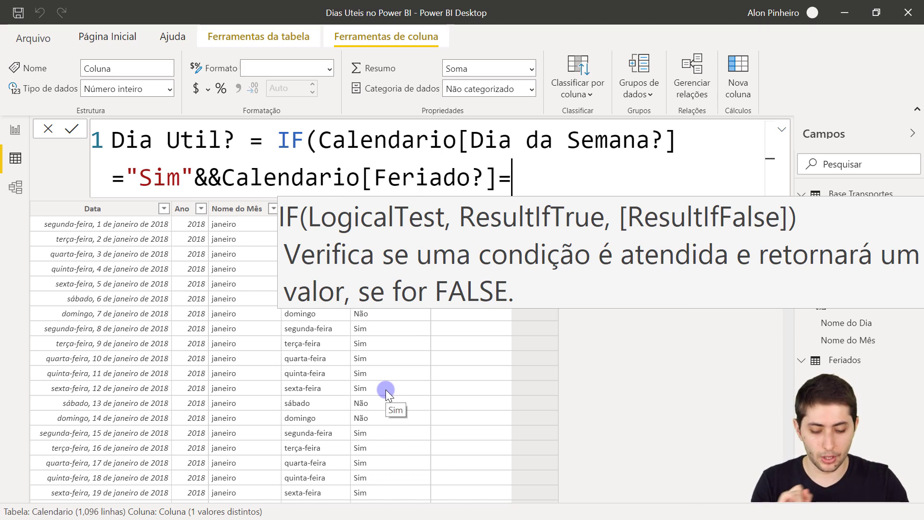
text(blank)
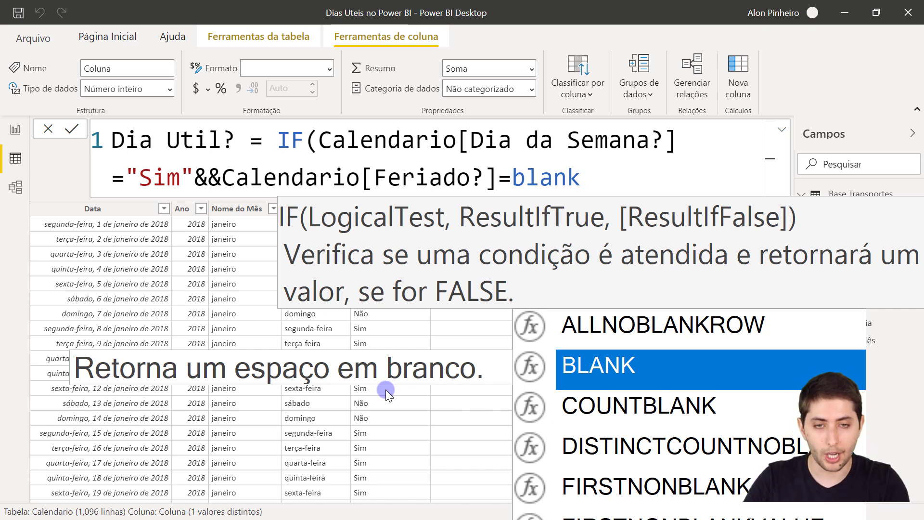
text(()
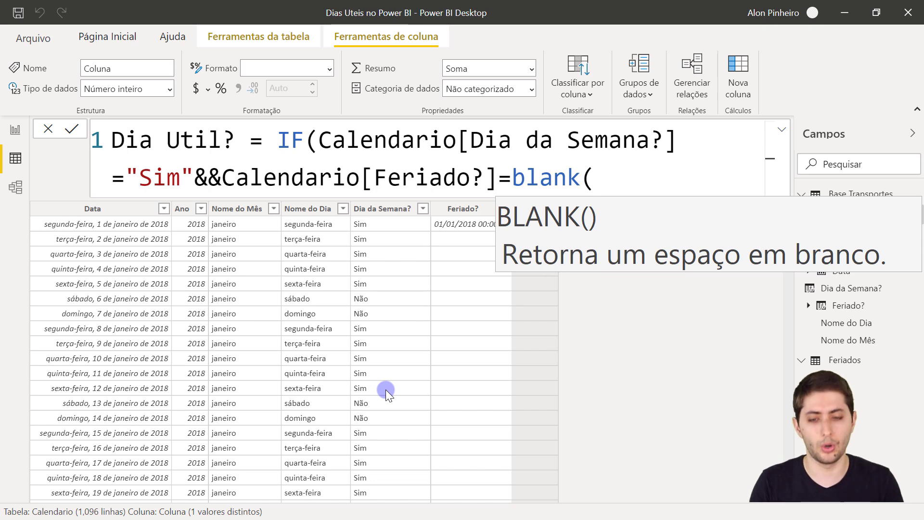
text())
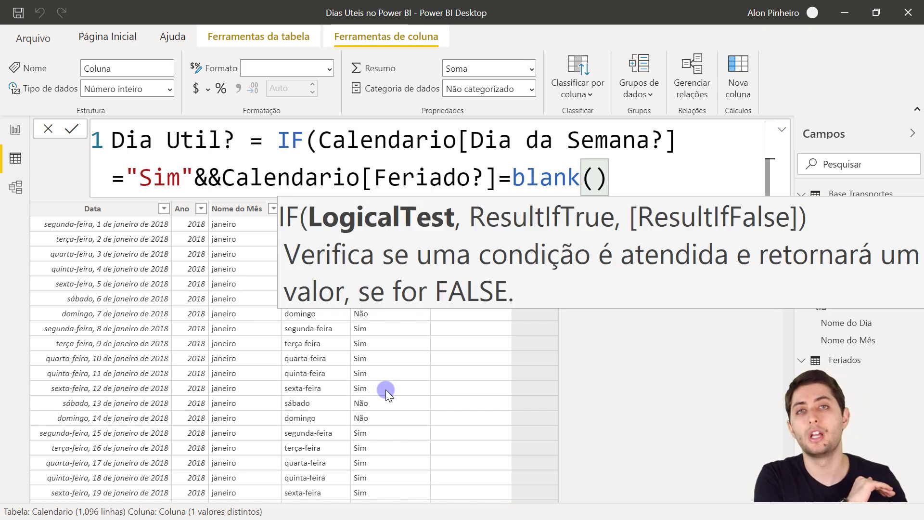
- Complete the "Dia Util?" IF to return 1 when both conditions hold and 0 otherwise, and commit the formula
click(318, 140)
drag(319, 140, 656, 142)
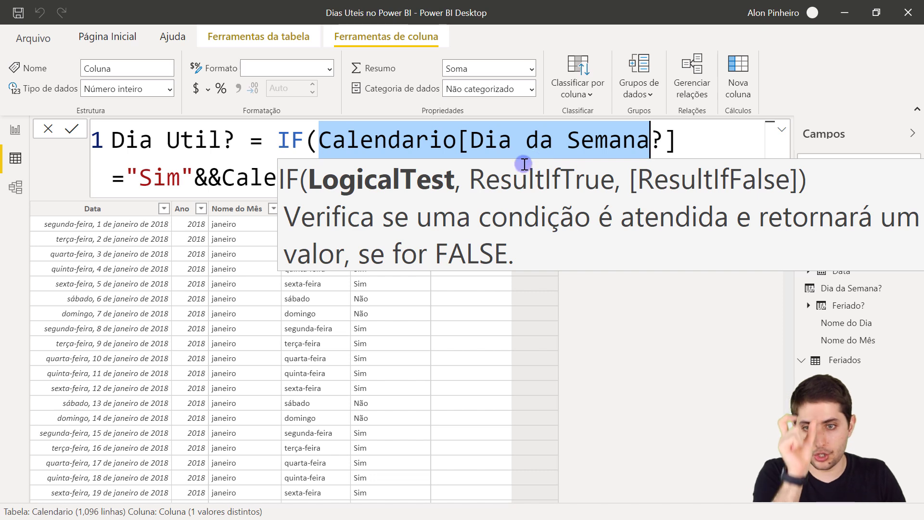
drag(153, 178, 166, 178)
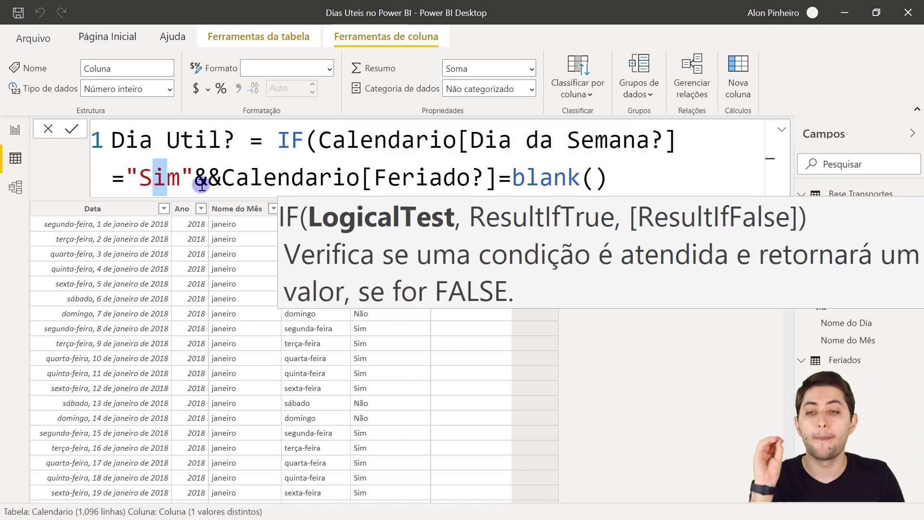
drag(222, 184, 553, 187)
click(631, 185)
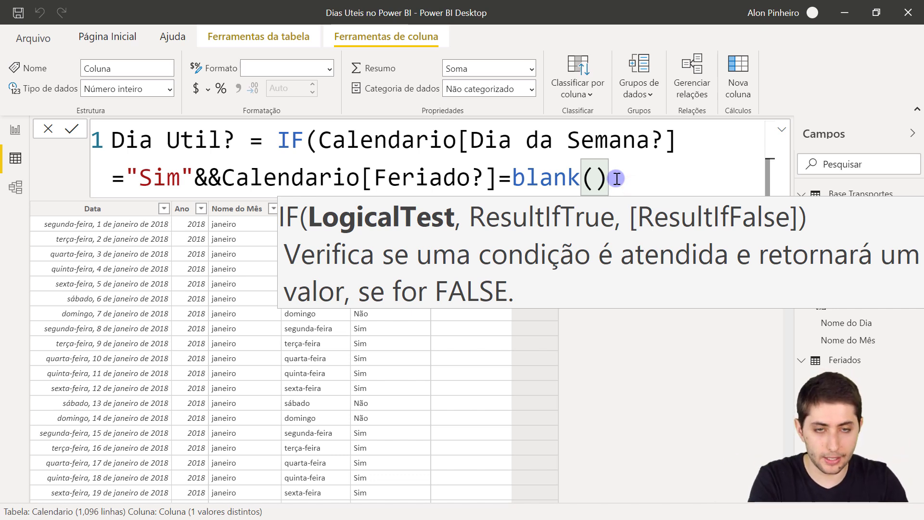
text(,)
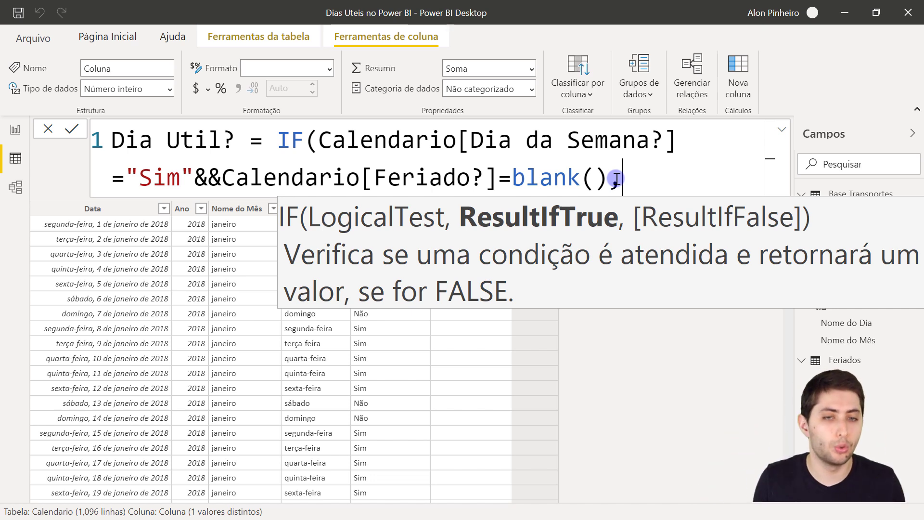
text(,)
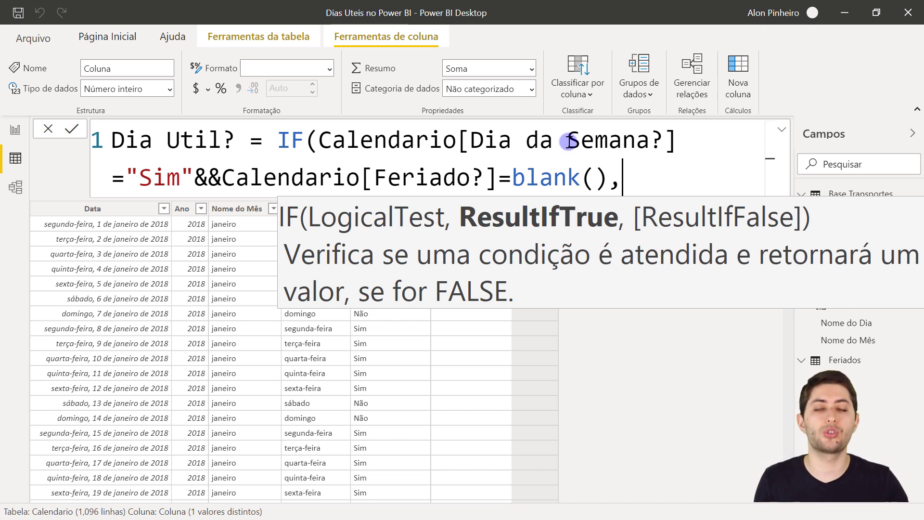
text(1)
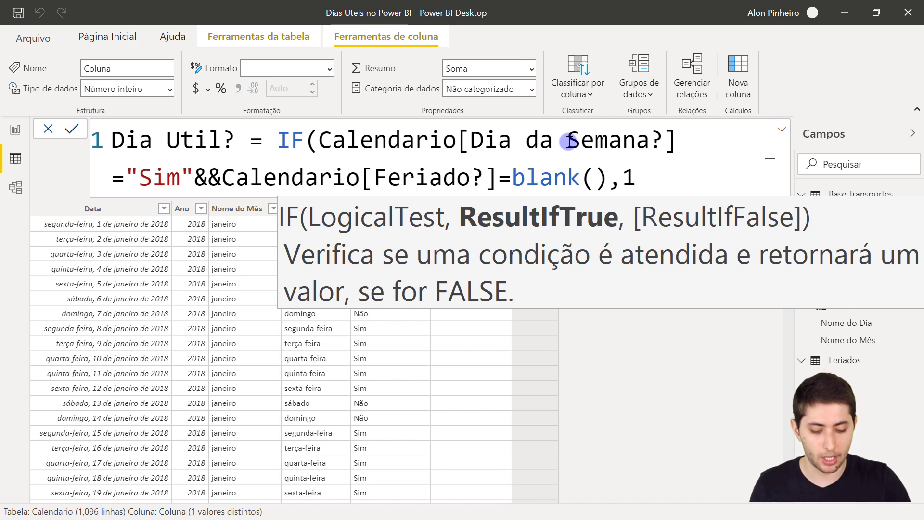
text(,)
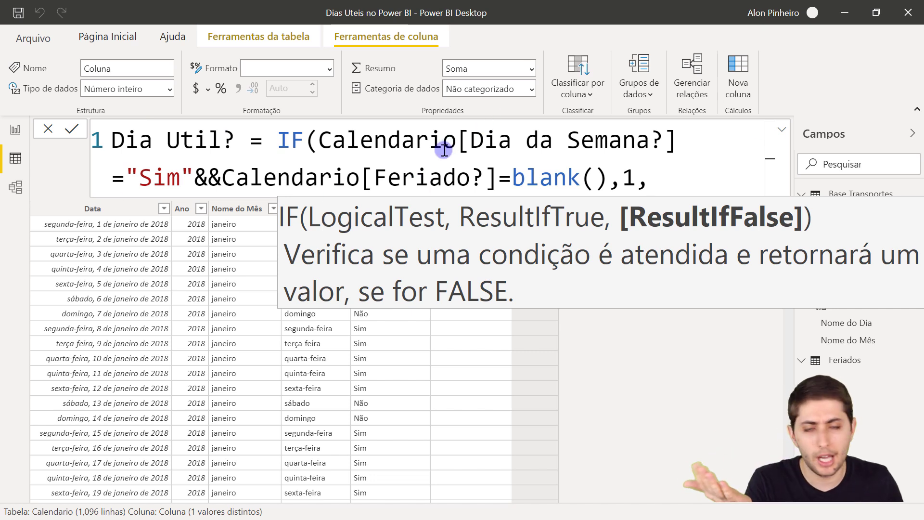
text(0)
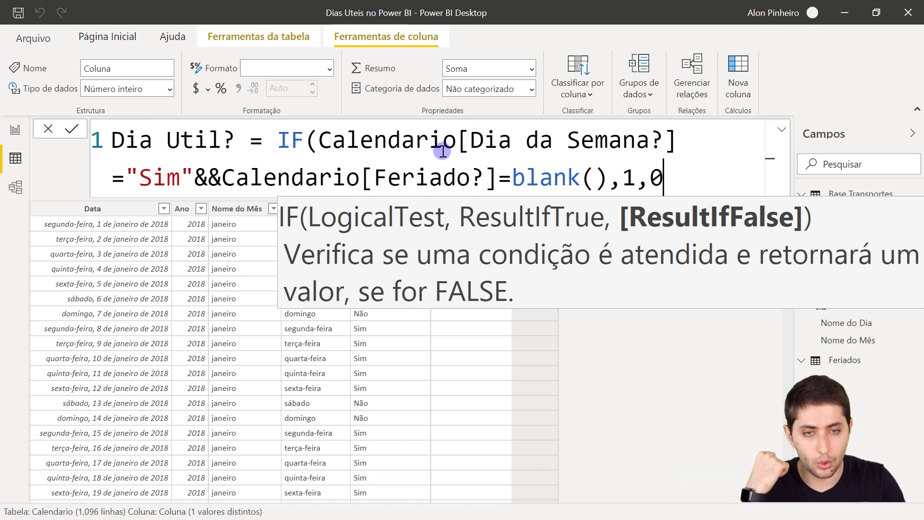
text())
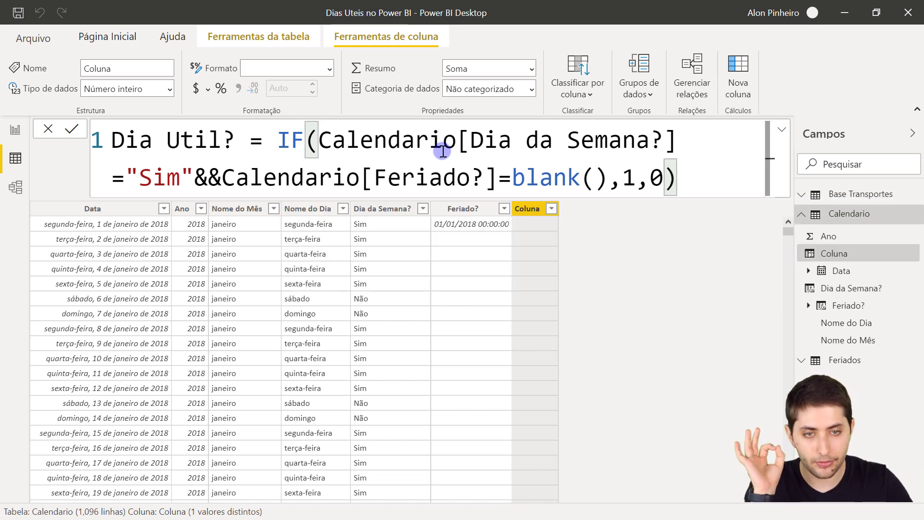
key(Return)
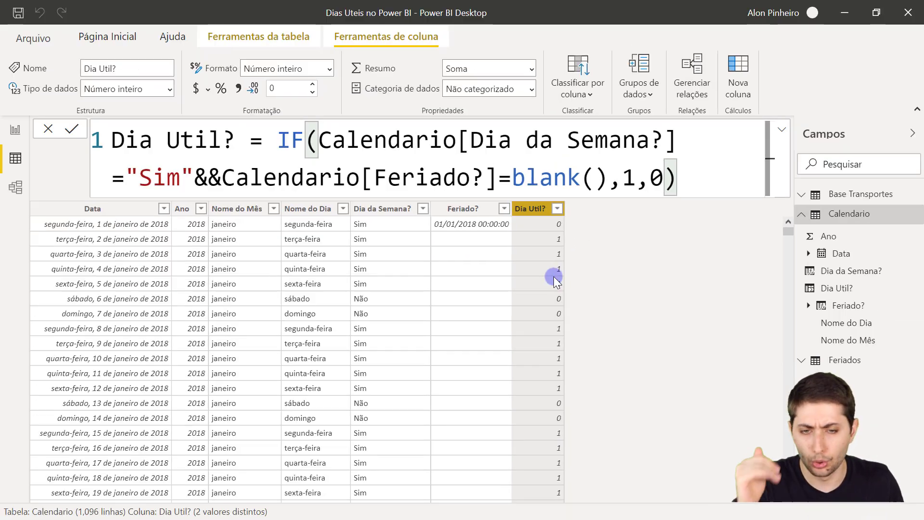
- Examine the "Dia Util?" column against the dates, weekdays and holidays in the January 2018 rows of Calendario
scroll(537, 311, down, 5)
scroll(553, 276, up, 6)
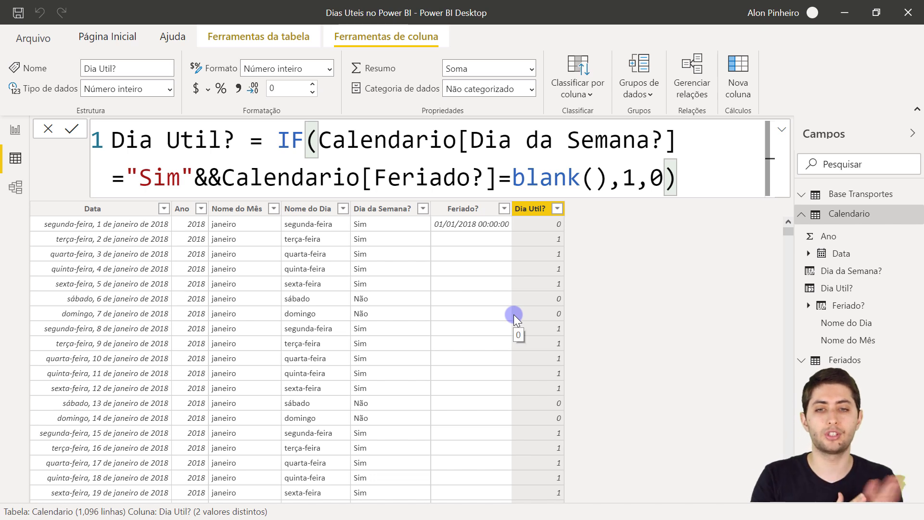
click(553, 249)
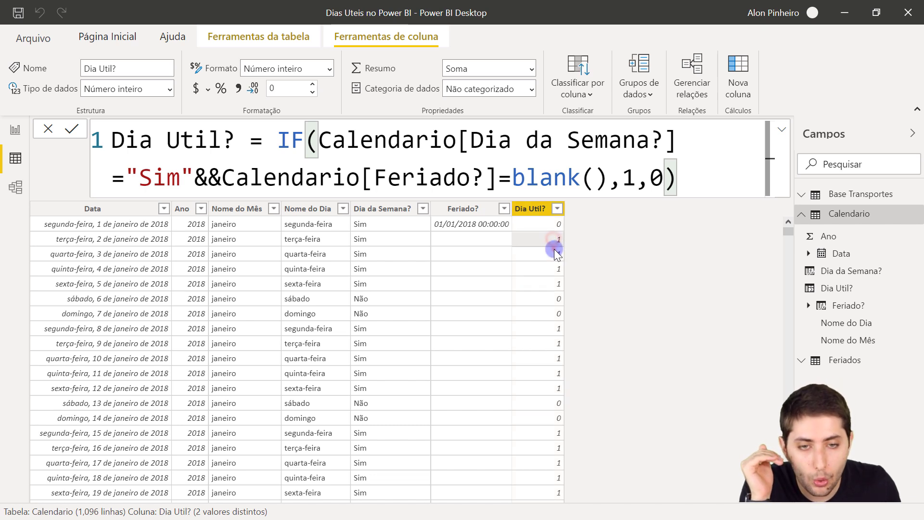
click(554, 282)
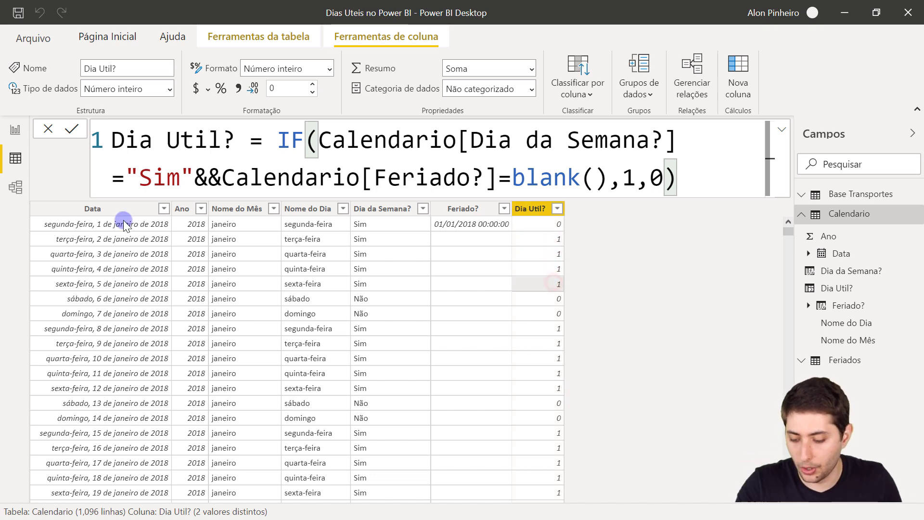
click(107, 219)
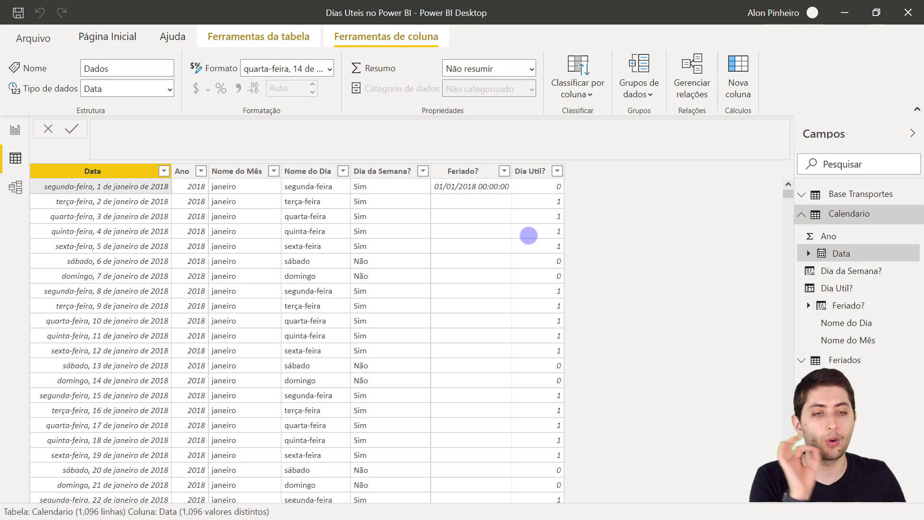
- Compare the Data do Pedido and Data da Entrega columns in Base Transportes with the early January "Dia Util?" flags in Calendario
click(815, 194)
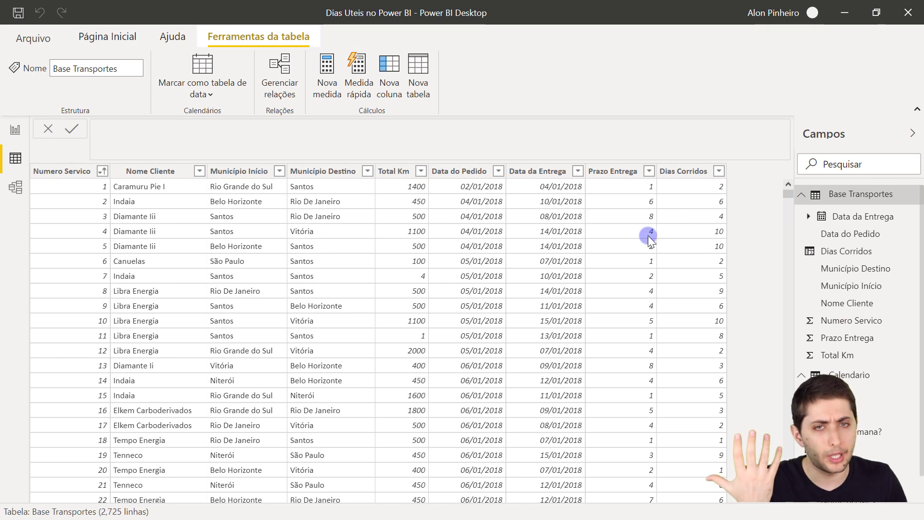
click(474, 171)
click(523, 180)
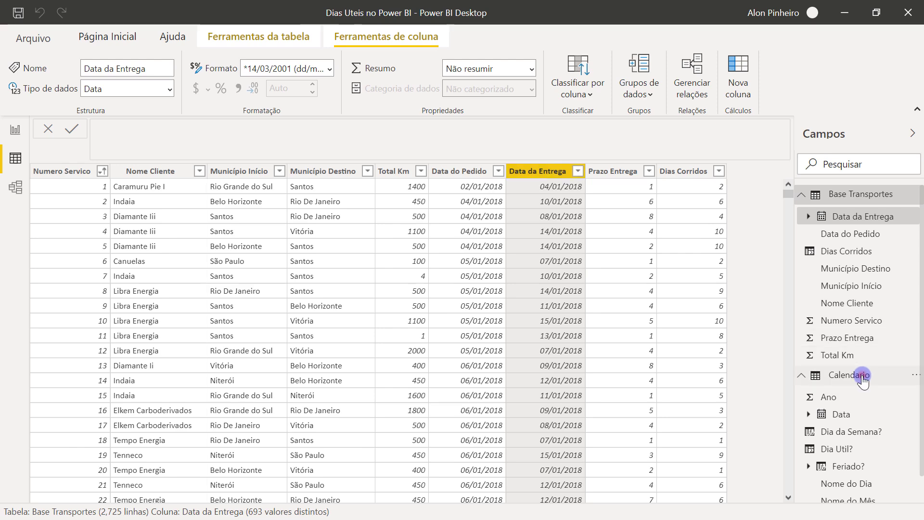
click(861, 376)
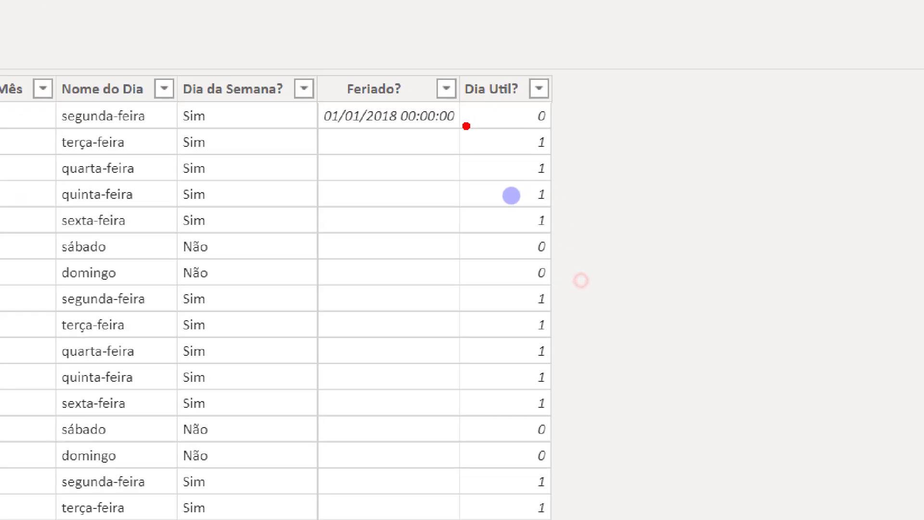
mouse_move(457, 124)
mouse_down()
mouse_move(553, 186)
mouse_move(570, 212)
mouse_move(557, 215)
mouse_up()
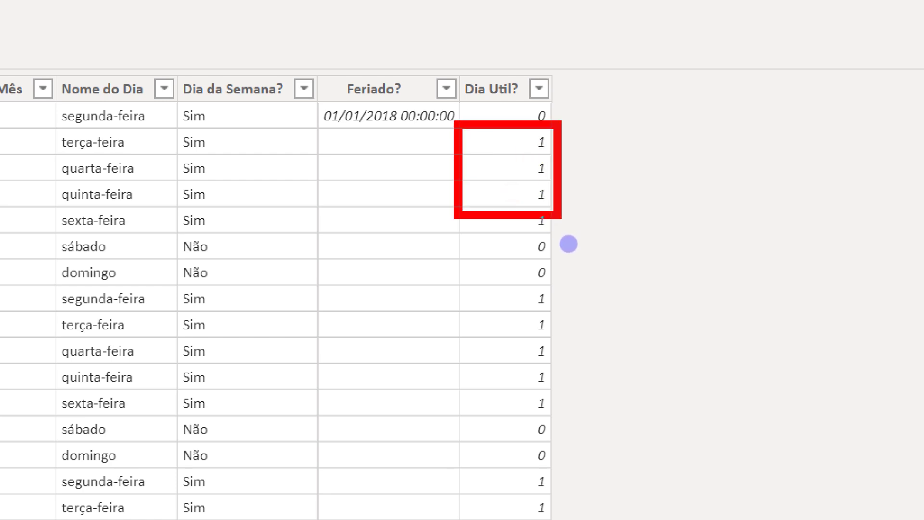
click(522, 166)
click(520, 194)
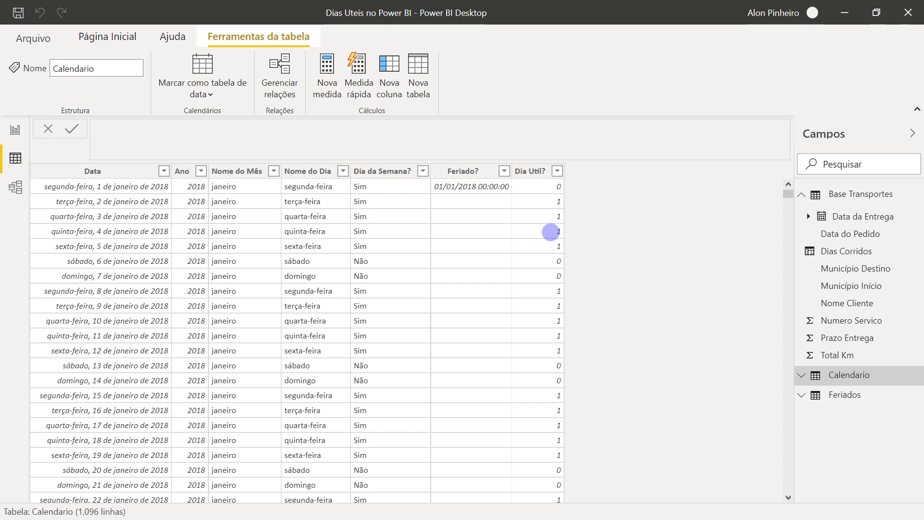
click(827, 195)
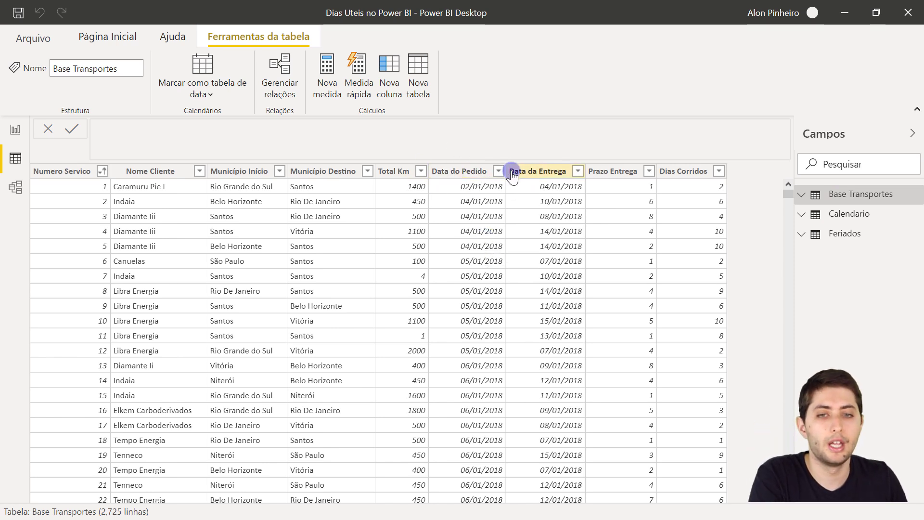
click(800, 215)
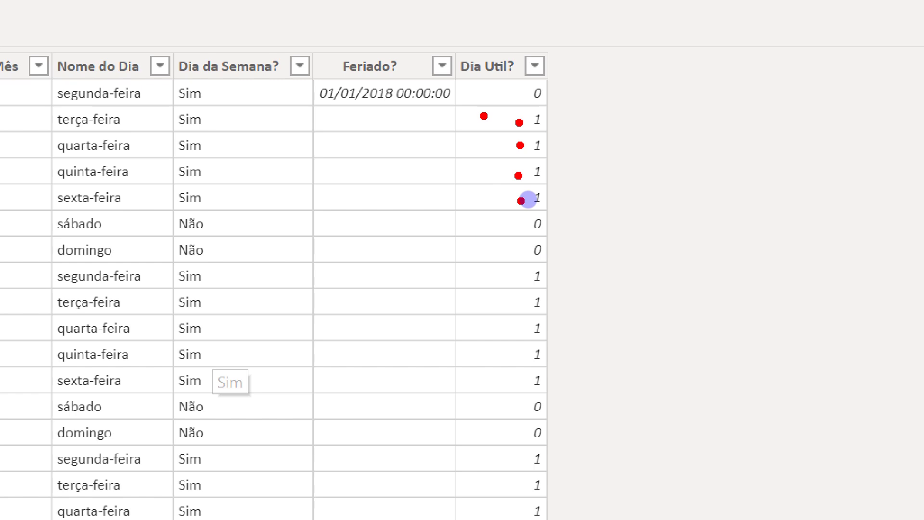
drag(484, 116, 483, 199)
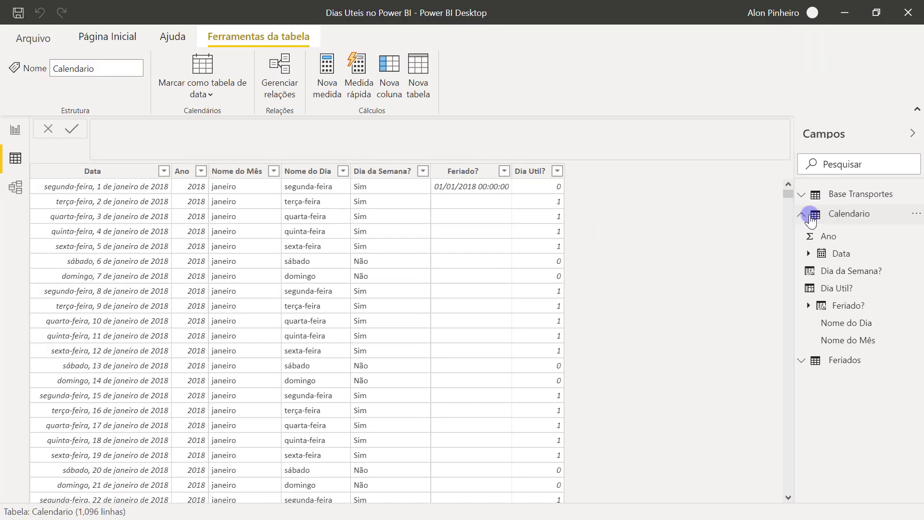
- Add a calculated column named "Dias Uteis" to the Base Transportes table
click(818, 193)
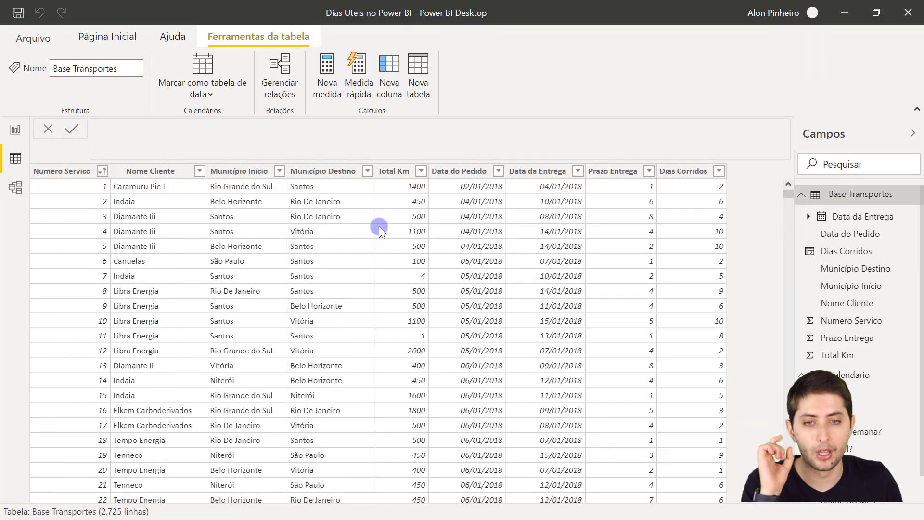
right_click(461, 276)
click(516, 165)
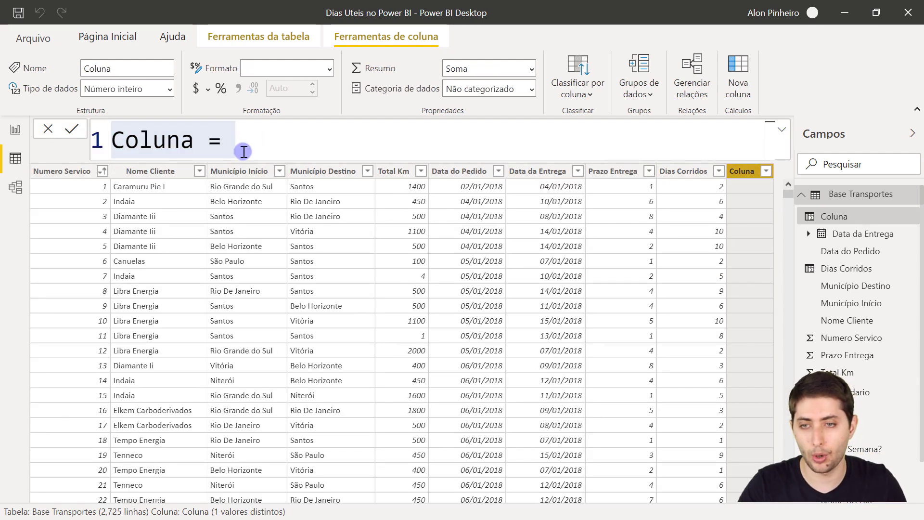
drag(192, 139, 95, 140)
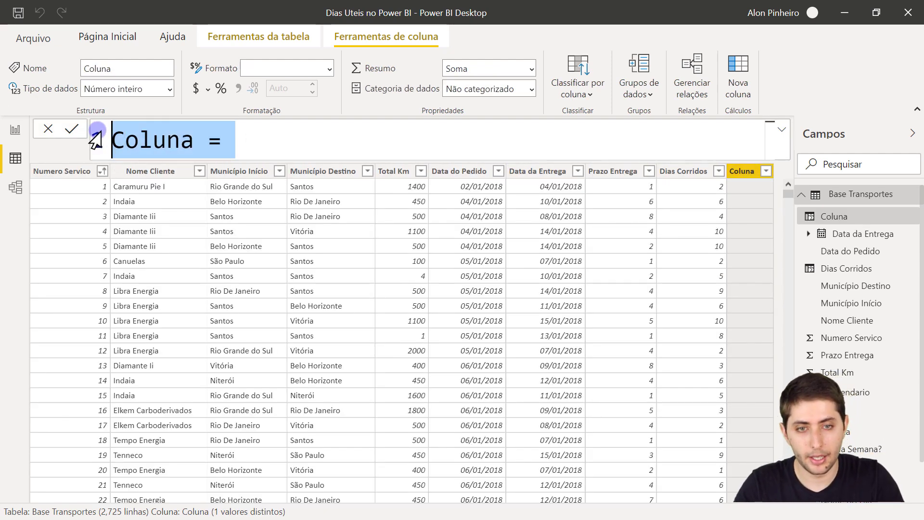
text(Dias Uteis =)
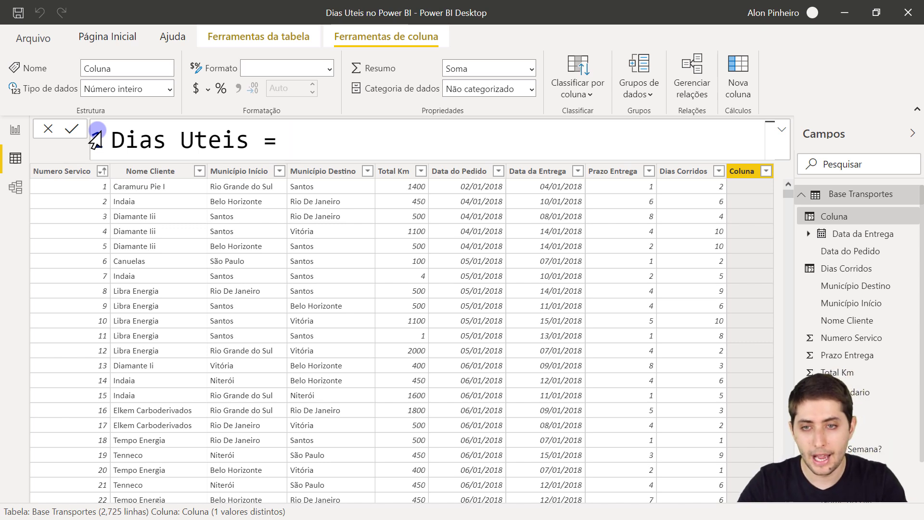
- Start the "Dias Uteis" formula with CALCULATE and enter SUM(Calendario[Dia Util?]) as its expression on a new line
text(calcul)
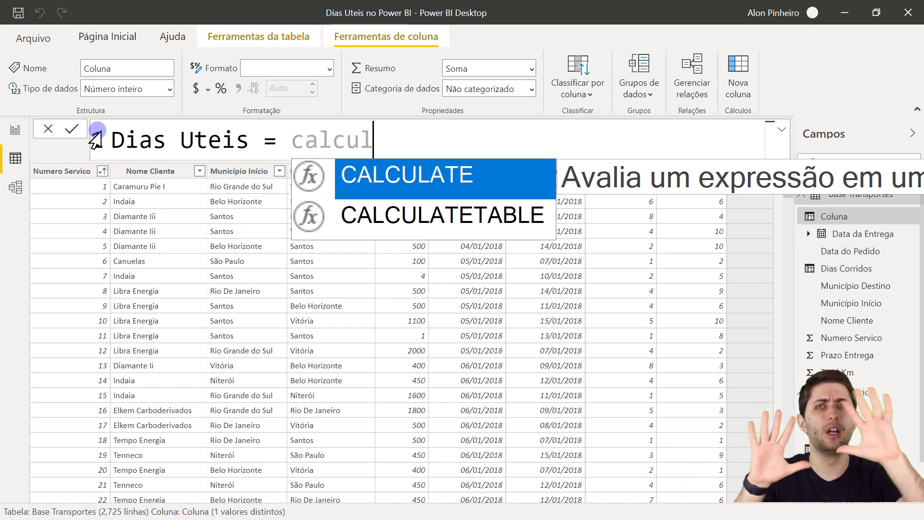
key(Tab)
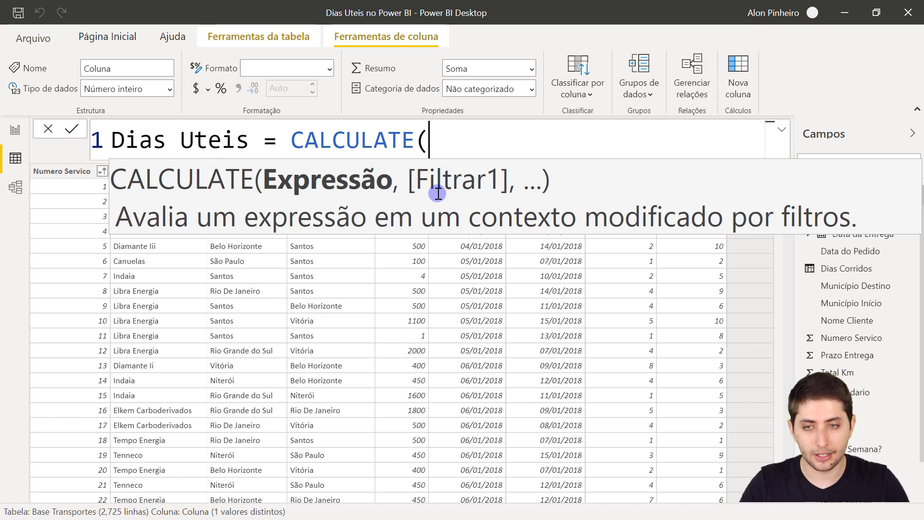
key(shift+Return)
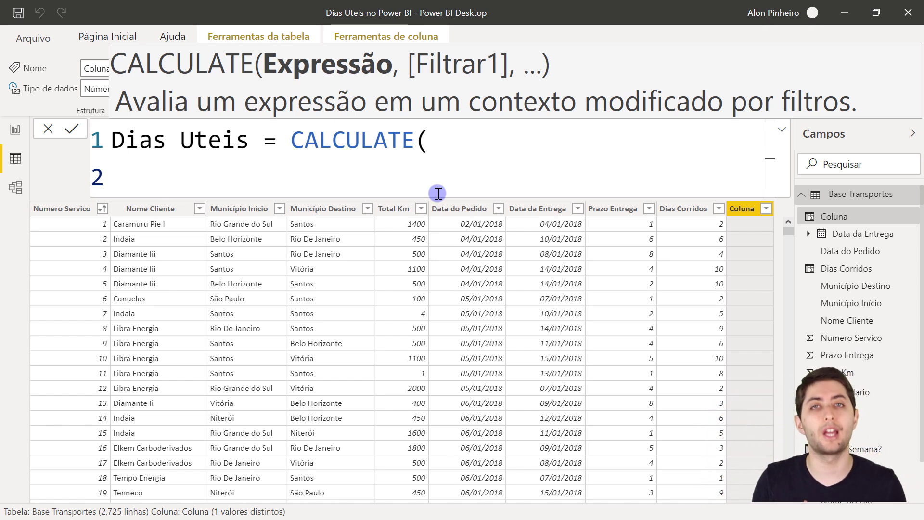
text(sum)
key(Tab)
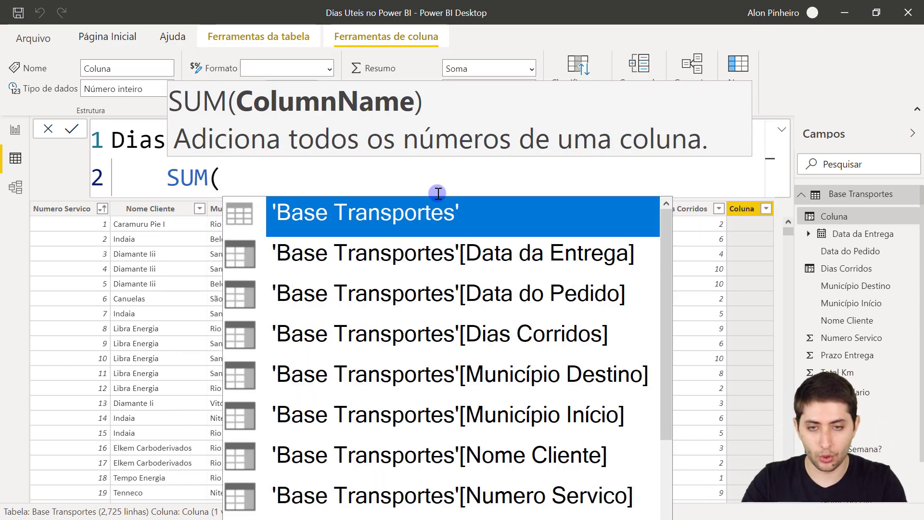
text(dia u)
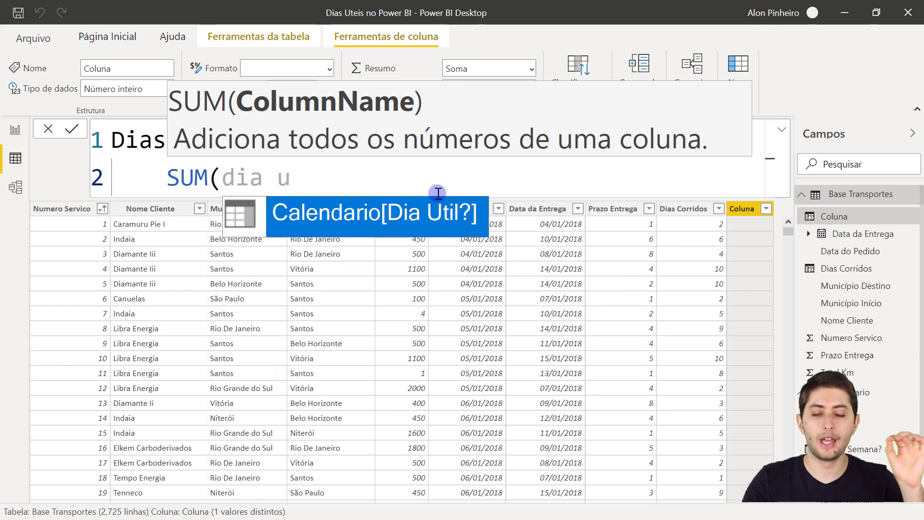
key(Tab)
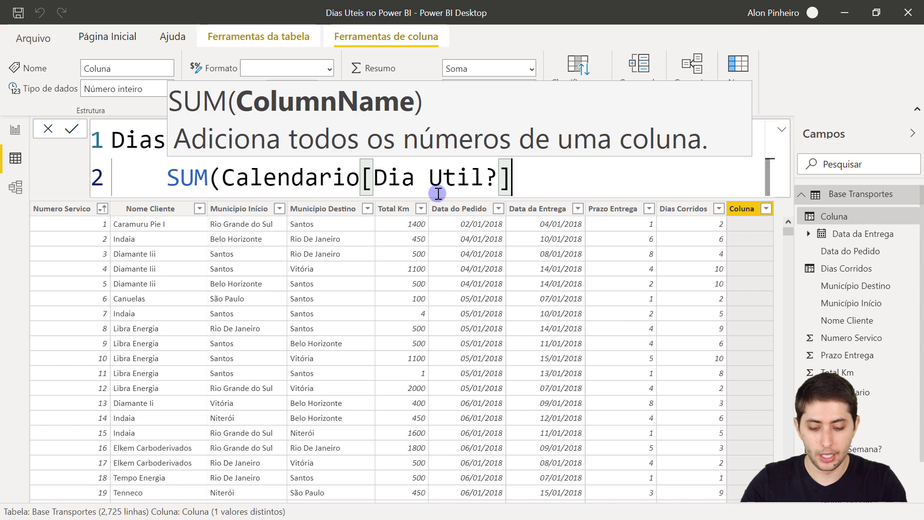
text())
click(165, 177)
drag(182, 177, 528, 177)
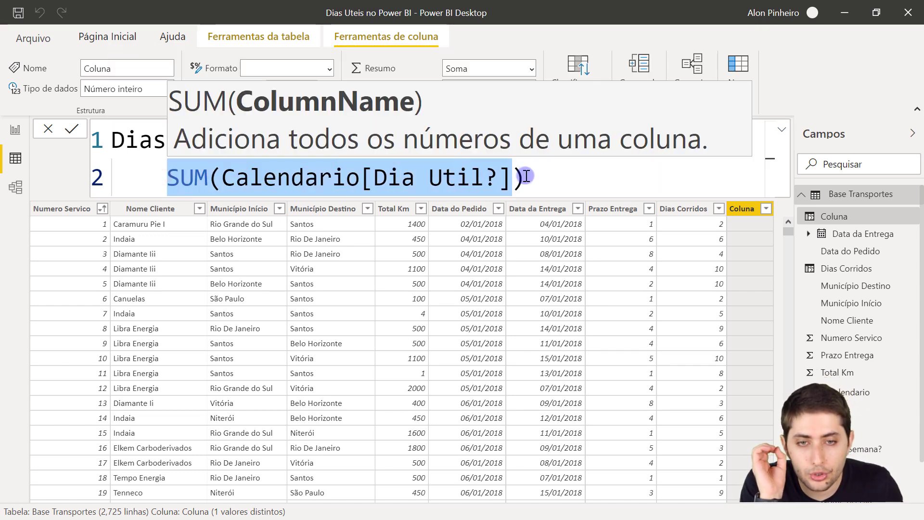
click(526, 177)
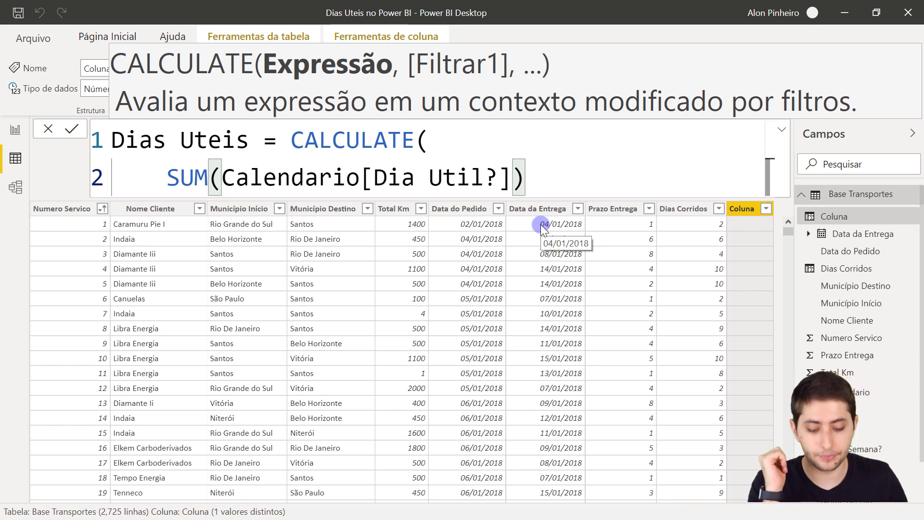
- Begin a DATESBETWEEN filter as the second argument of CALCULATE, on its own line below the SUM expression
text(,)
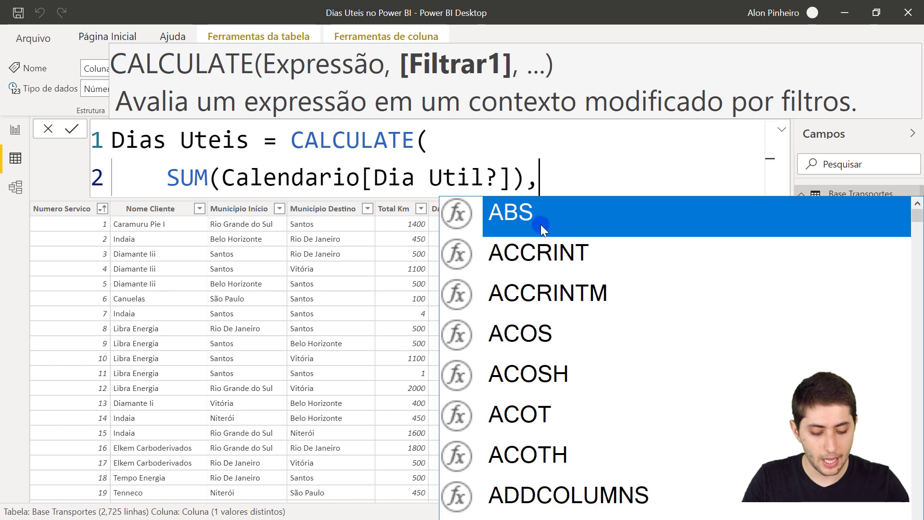
key(shift+Return)
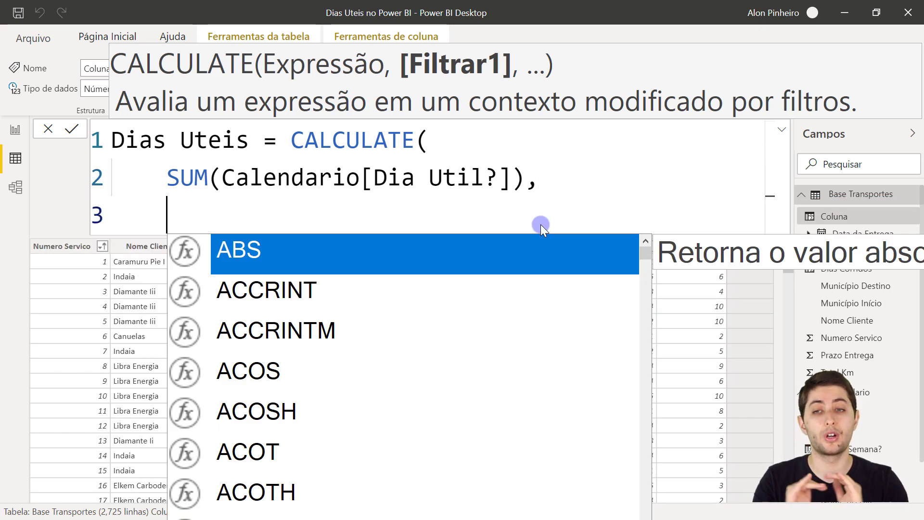
key(Escape)
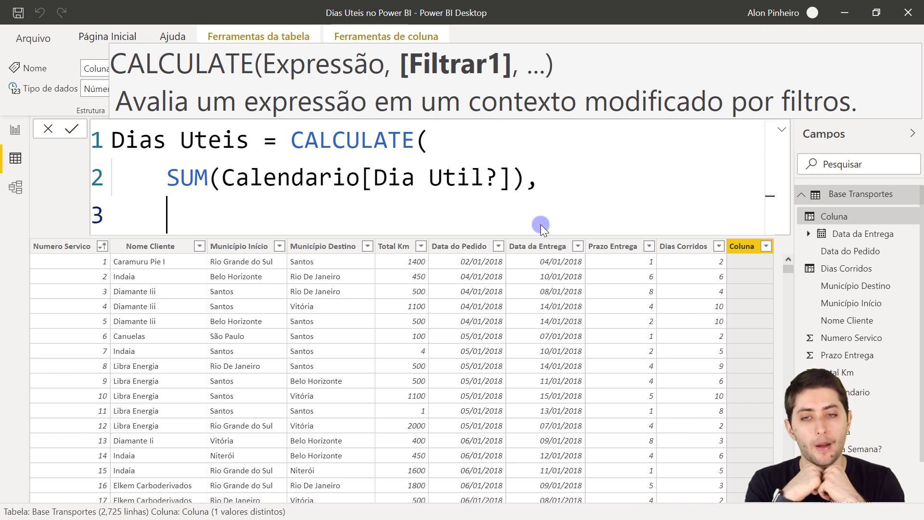
drag(173, 176, 481, 173)
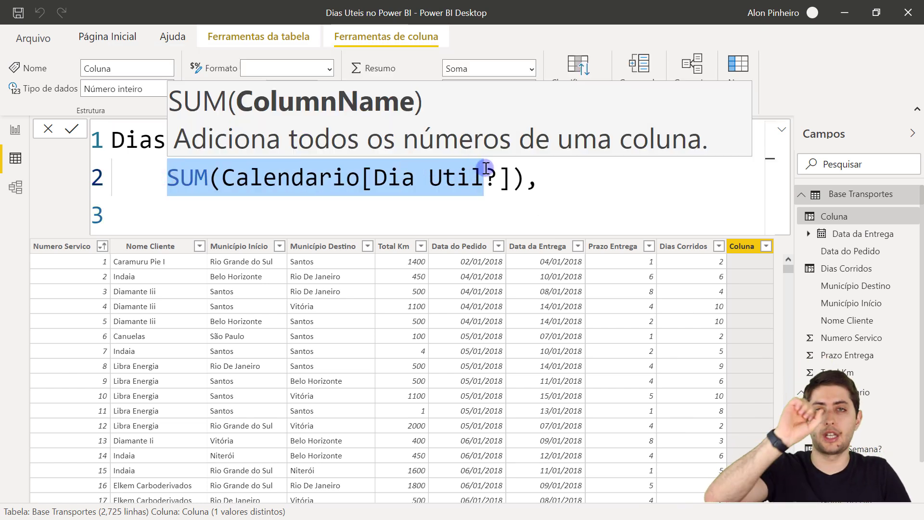
click(417, 211)
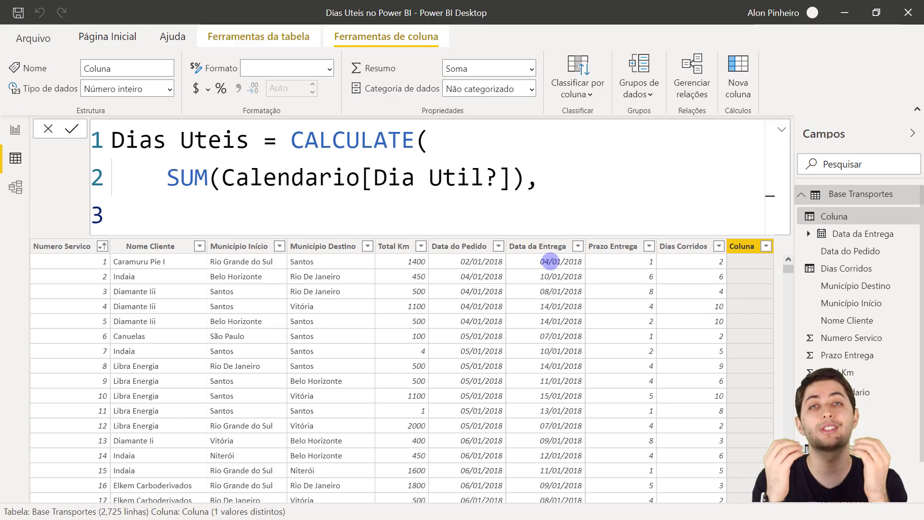
text(da)
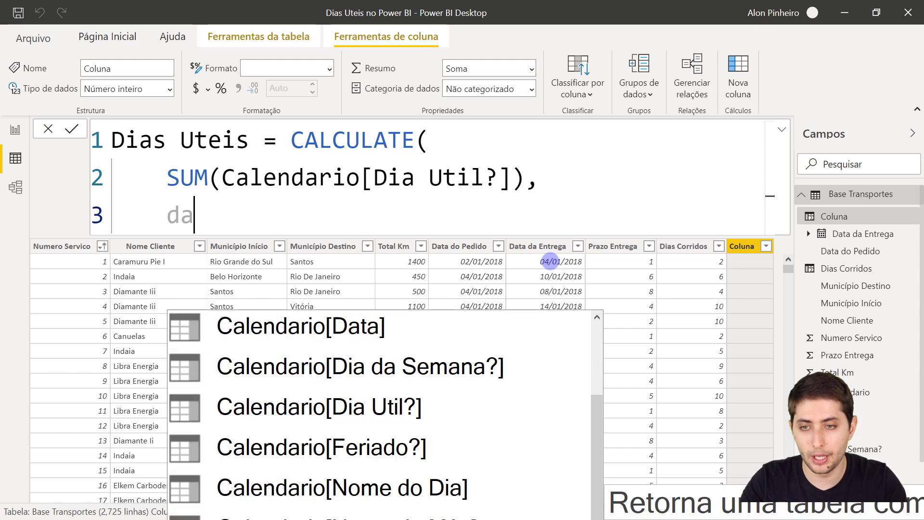
text(tesbe)
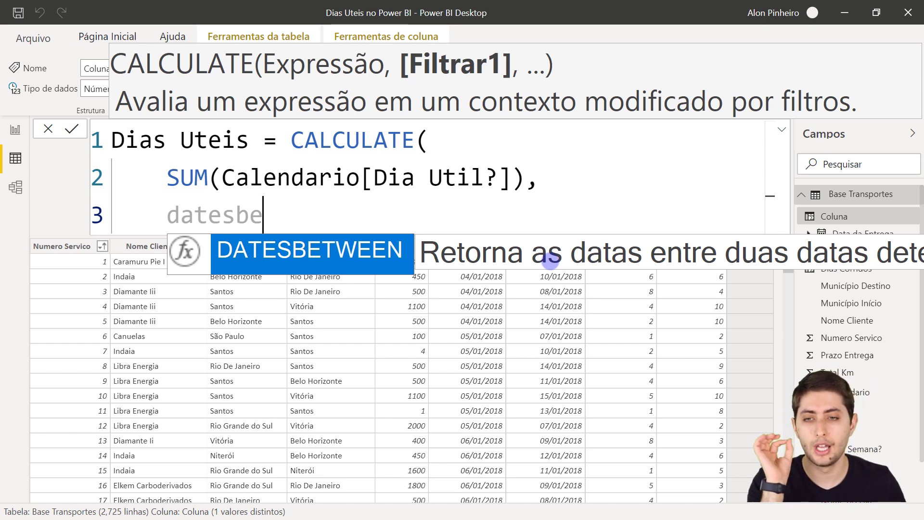
click(206, 247)
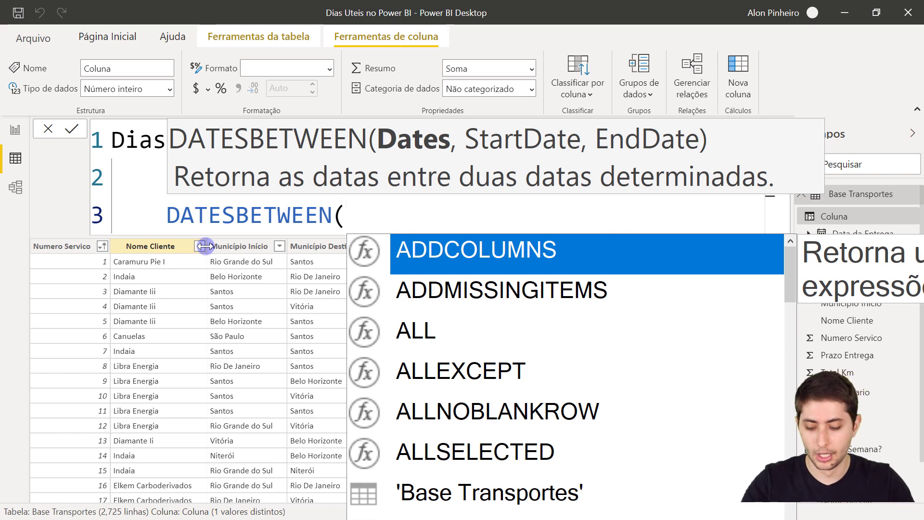
- Use Calendario[Data] as the Dates argument of DATESBETWEEN
text(data)
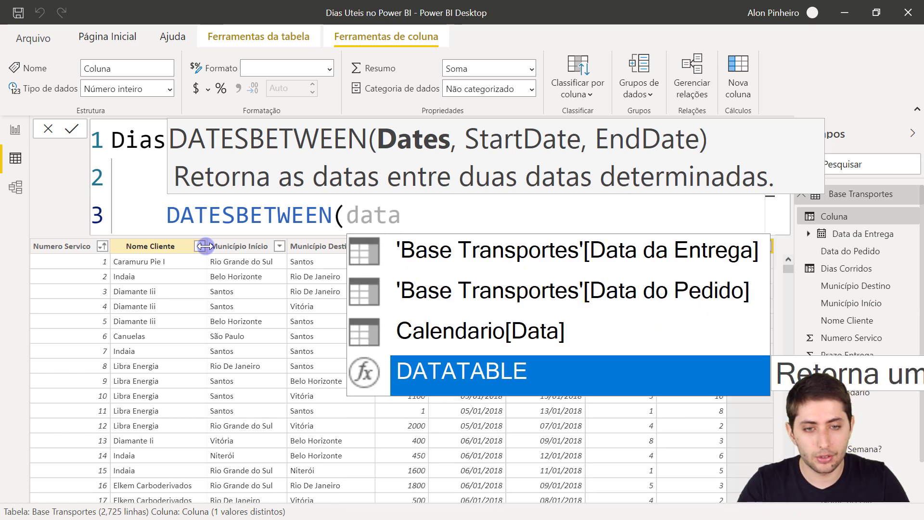
key(Up)
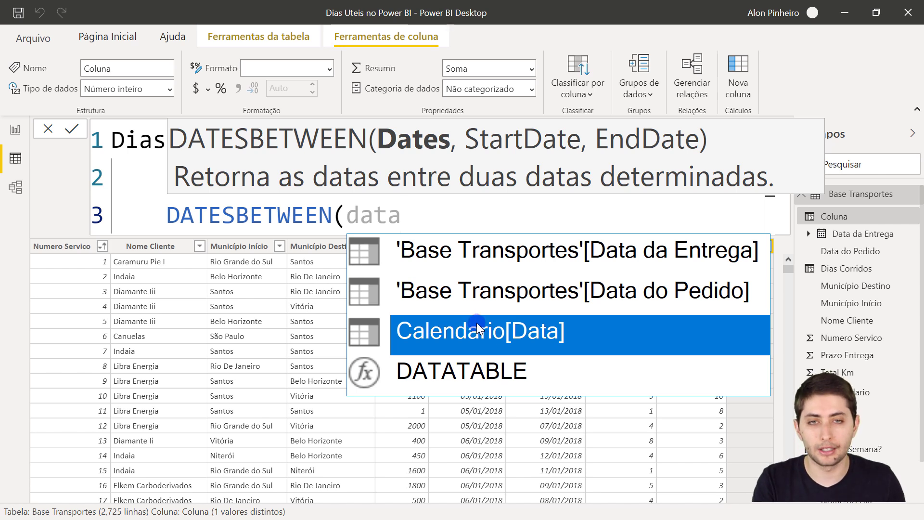
click(532, 322)
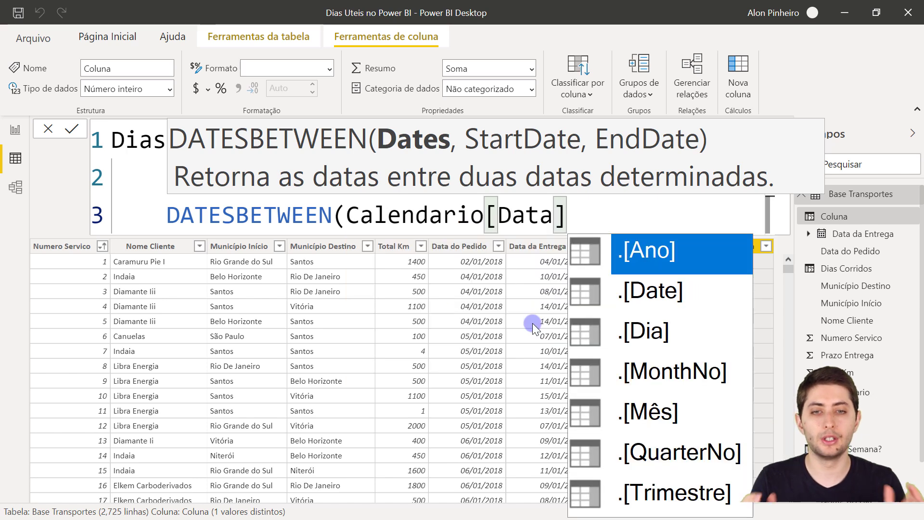
text(,)
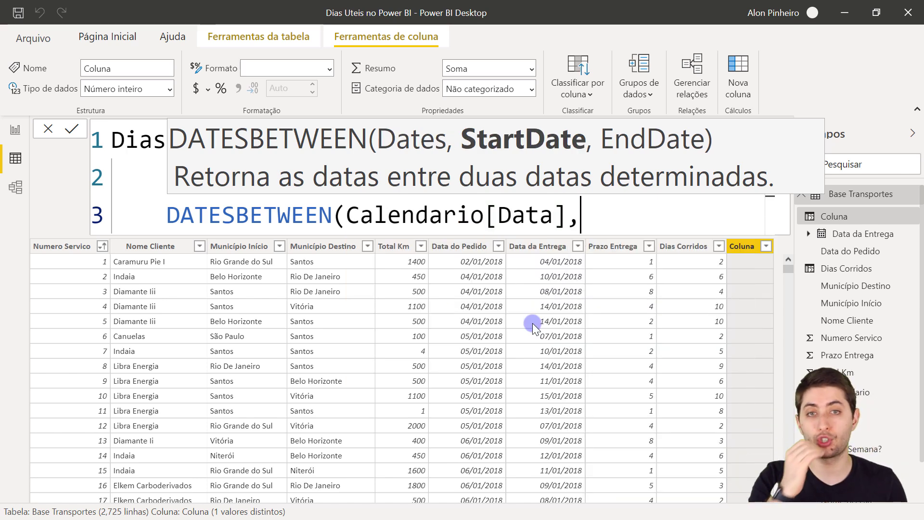
- Enter 'Base Transportes'[Data do Pedido] on a new line as the StartDate argument of DATESBETWEEN
key(shift+Return)
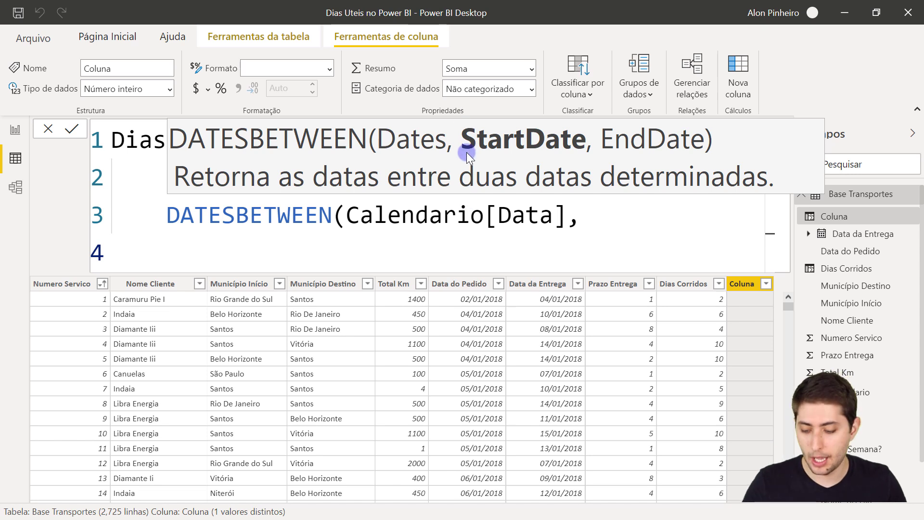
mouse_move(454, 119)
mouse_down()
mouse_move(541, 154)
mouse_move(582, 159)
mouse_move(595, 150)
mouse_move(584, 151)
mouse_up()
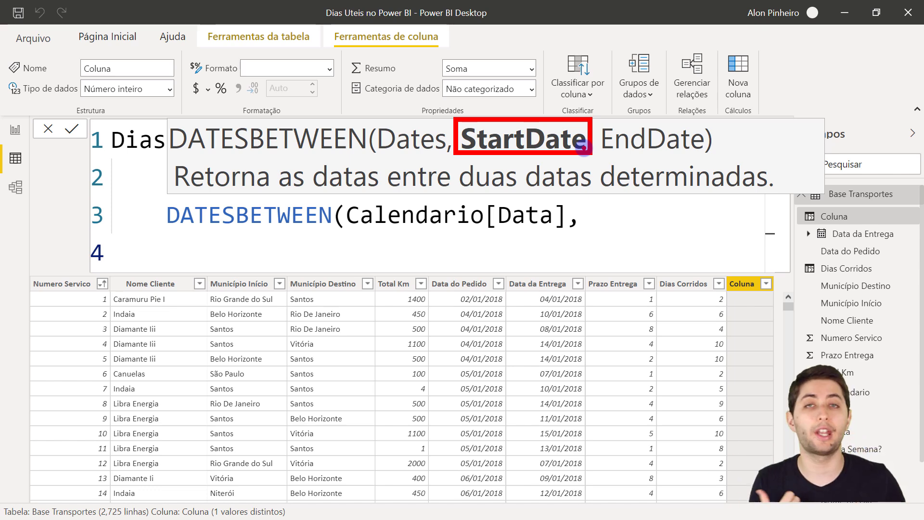
key(Escape)
text(data )
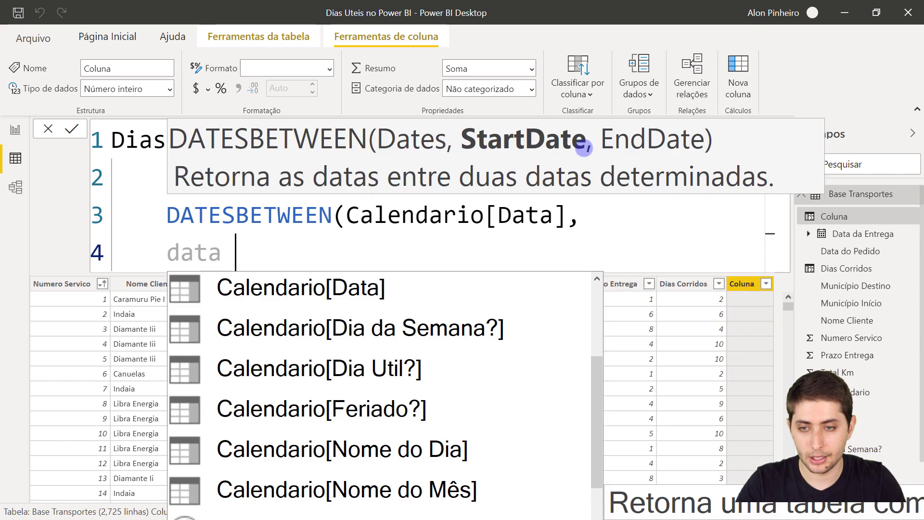
text(do pedido)
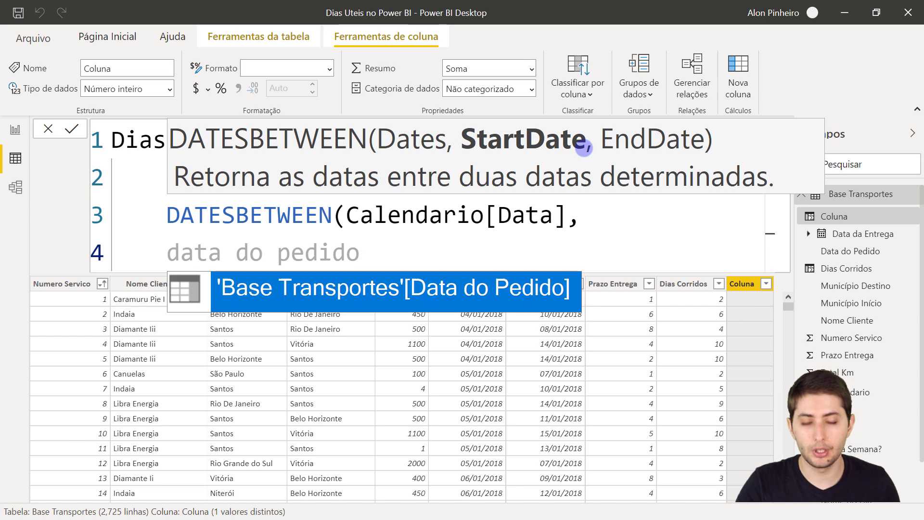
key(Tab)
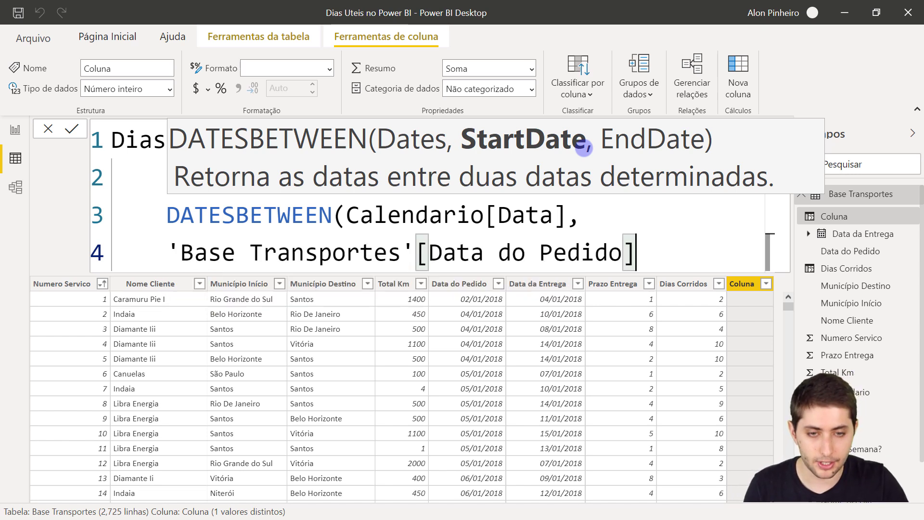
text(,)
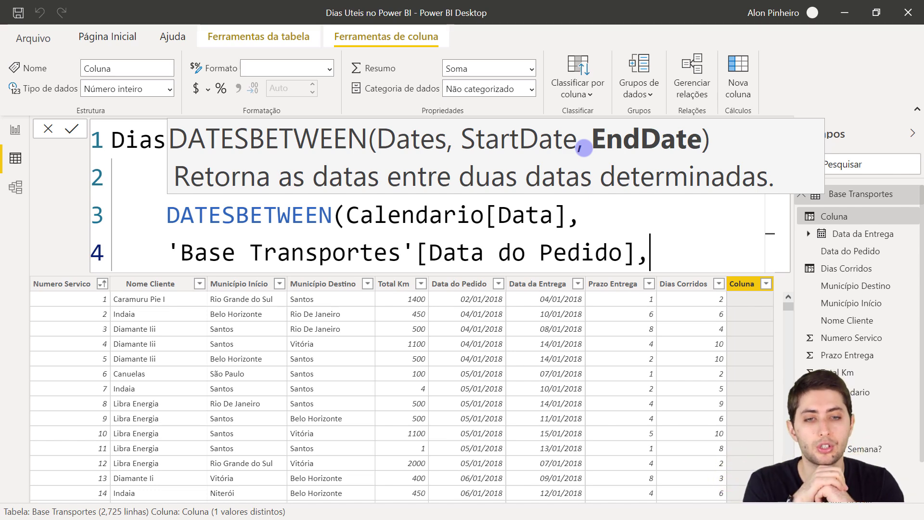
- Enter 'Base Transportes'[Data da Entrega] on a new line as the EndDate argument of DATESBETWEEN
key(shift+Return)
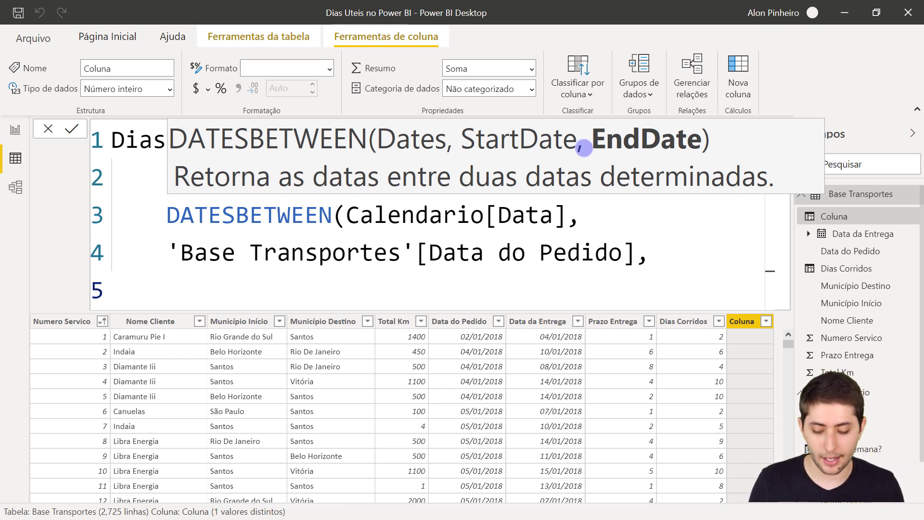
text(data da)
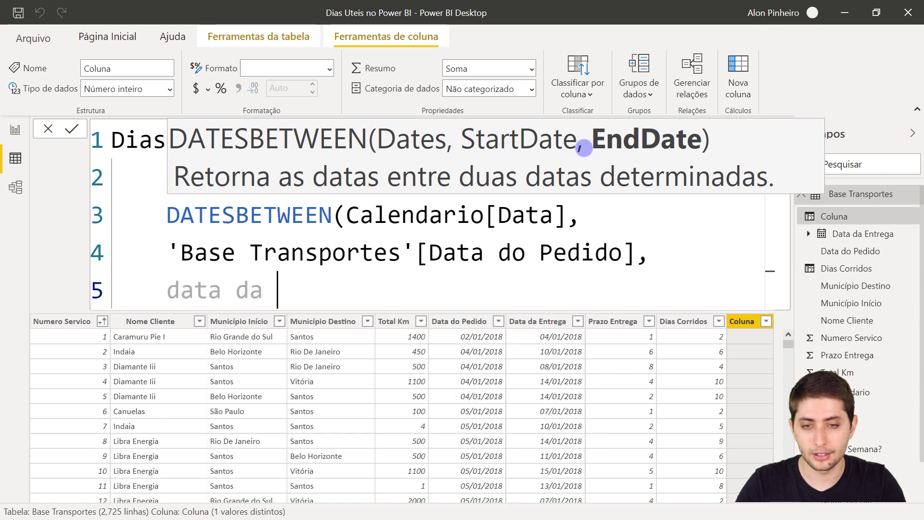
key(Tab)
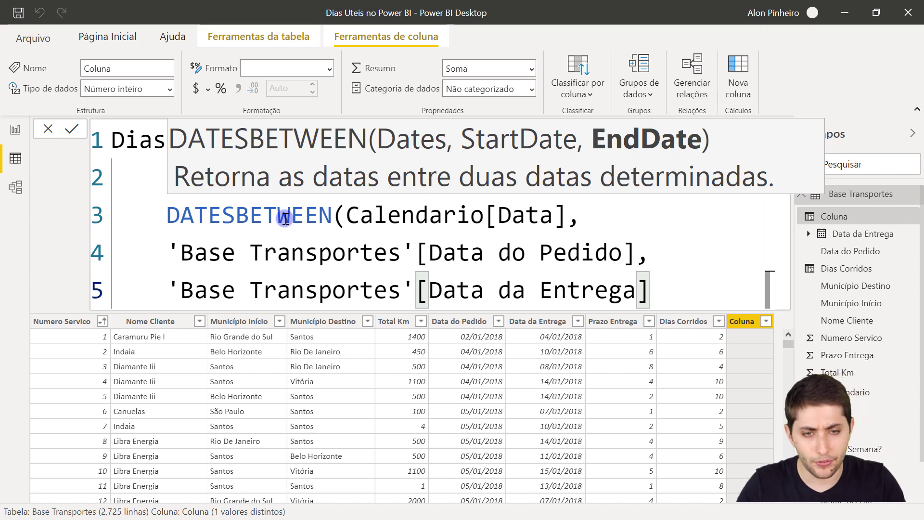
text()))
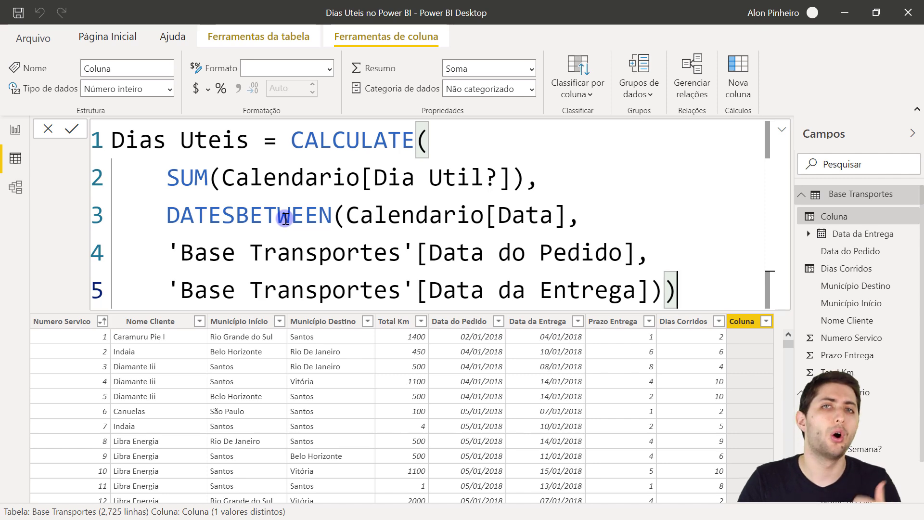
key(BackSpace)
key(BackSpace)
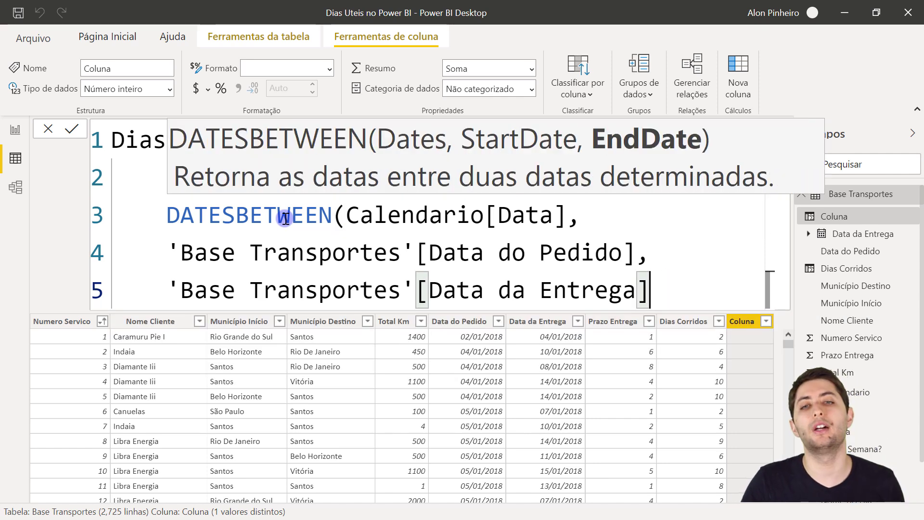
- Close the DATESBETWEEN and CALCULATE functions with parentheses on separate lines and commit the Dias Uteis column formula
key(shift+Return)
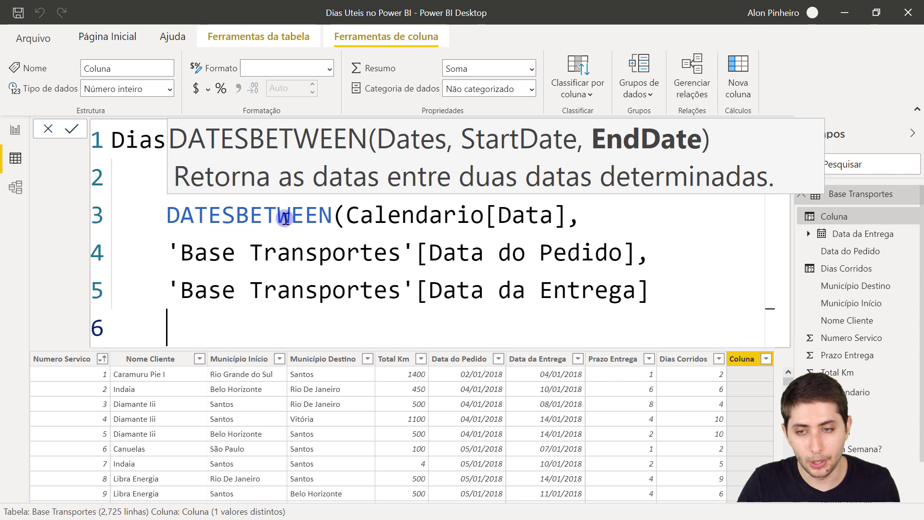
text())
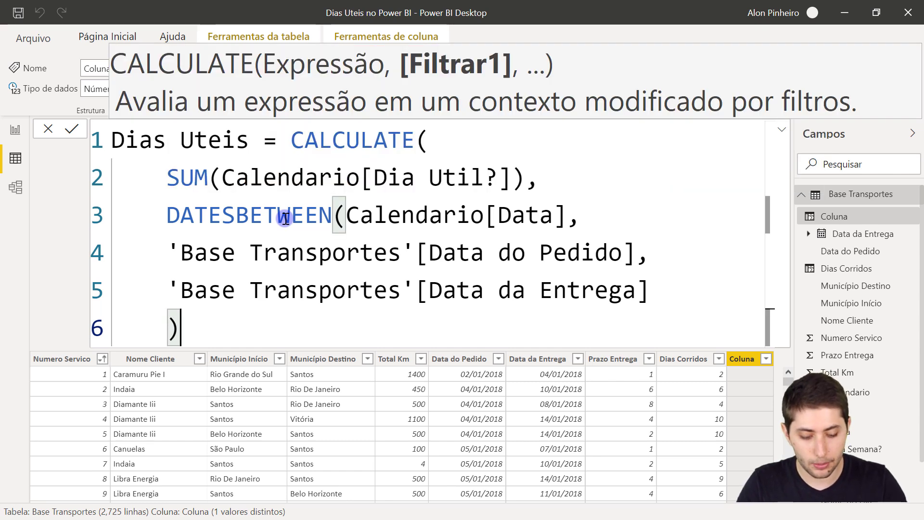
key(shift+Return)
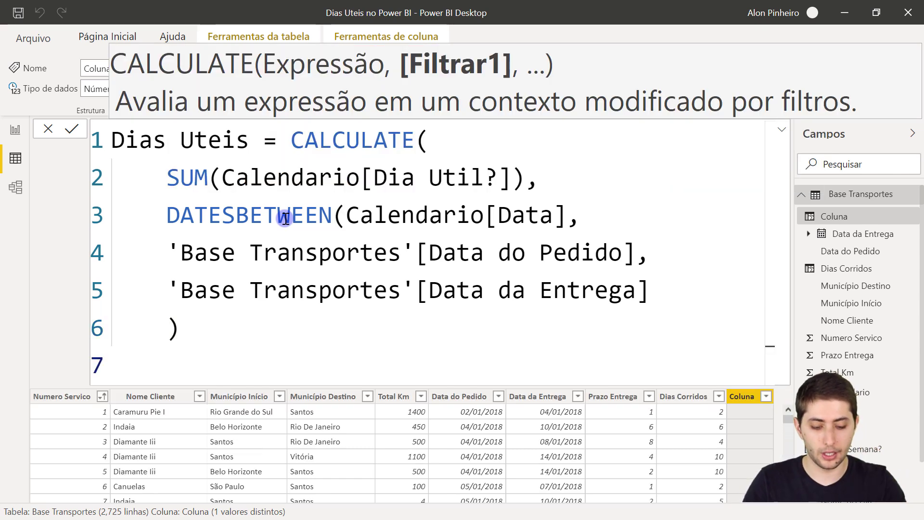
text())
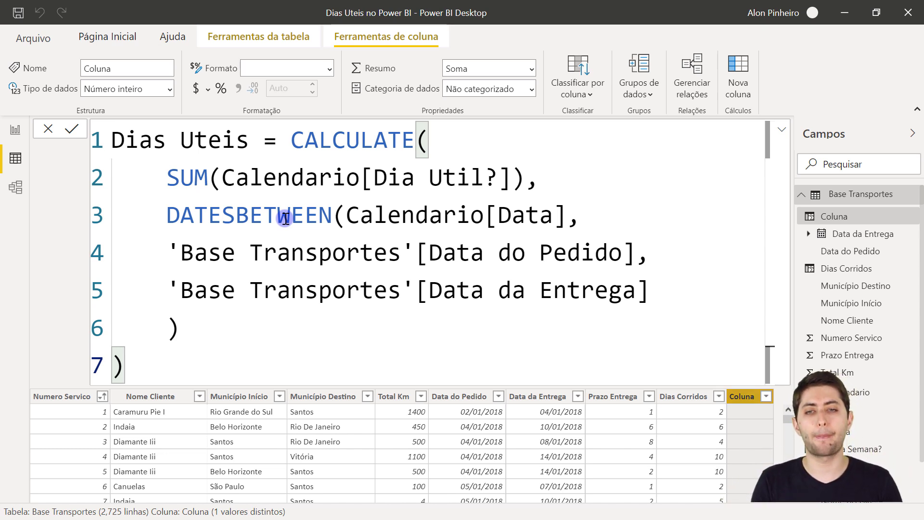
key(Return)
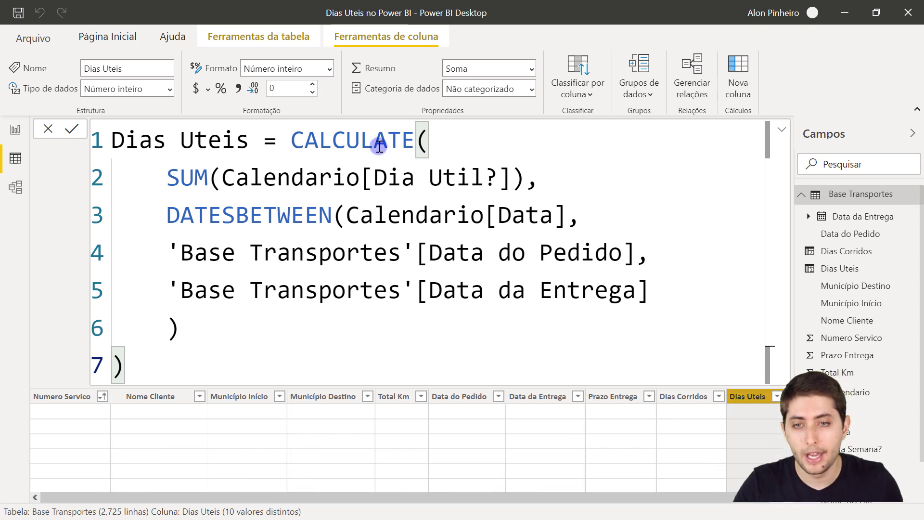
mouse_move(144, 157)
mouse_down()
mouse_move(324, 183)
mouse_move(540, 192)
mouse_up()
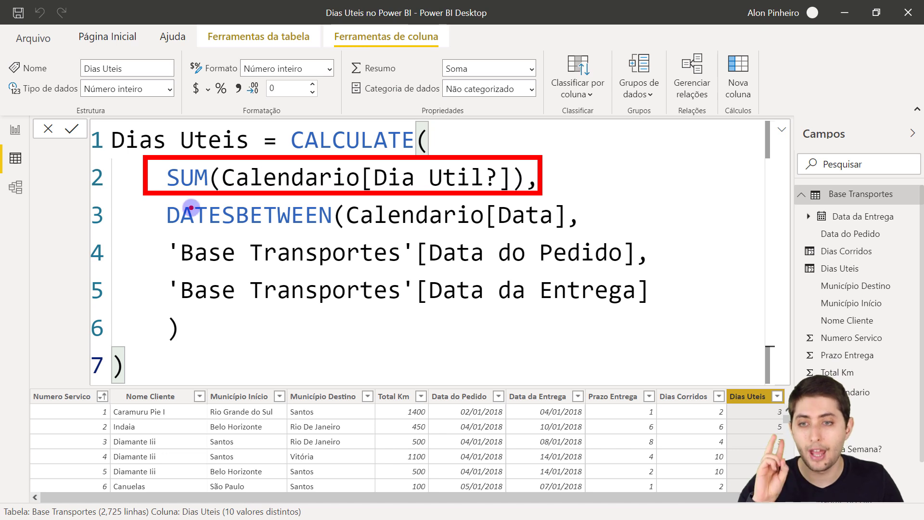
mouse_move(153, 203)
mouse_down()
mouse_move(270, 239)
mouse_move(674, 322)
mouse_move(667, 316)
mouse_up()
drag(429, 268, 628, 266)
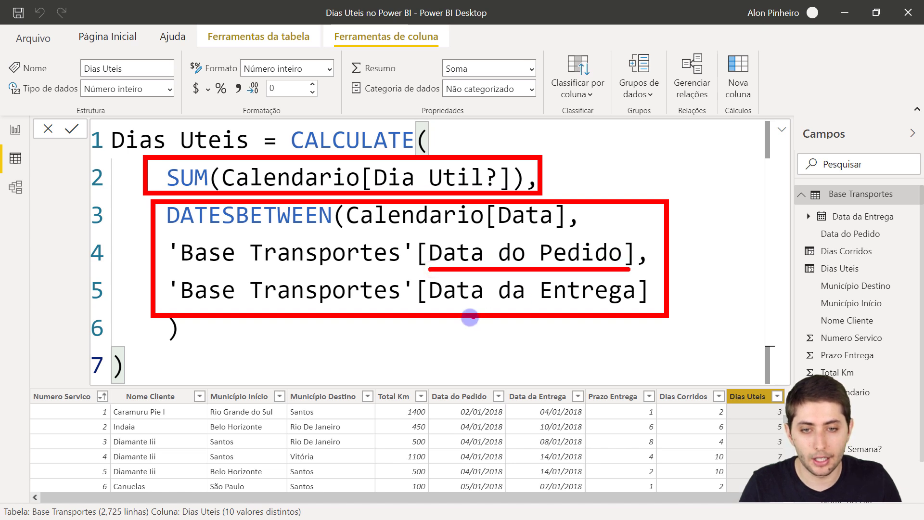
drag(428, 304, 633, 304)
key(Escape)
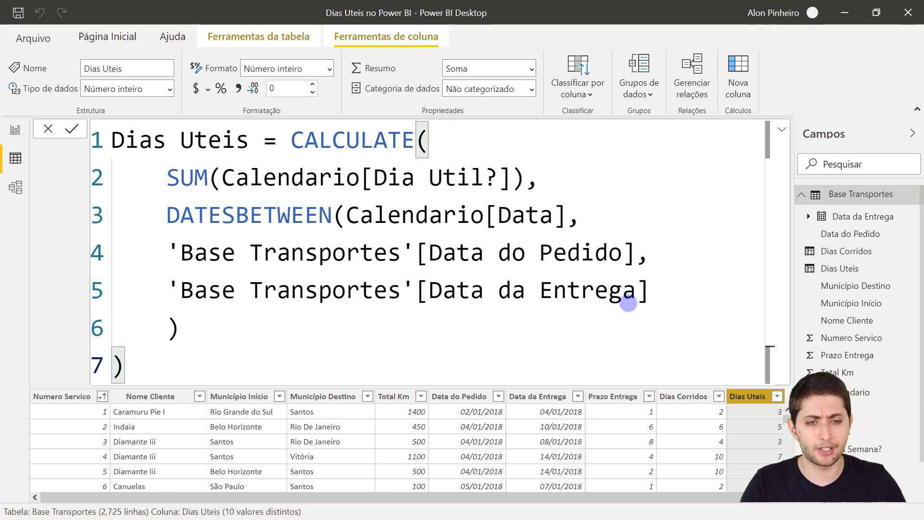
- Compare Dias Uteis with Dias Corridos and Prazo Entrega, and check the early January 2018 "Dia Util?" flags in Calendario
scroll(189, 458, down, 1)
scroll(185, 435, down, 2)
scroll(186, 435, up, 3)
click(693, 396)
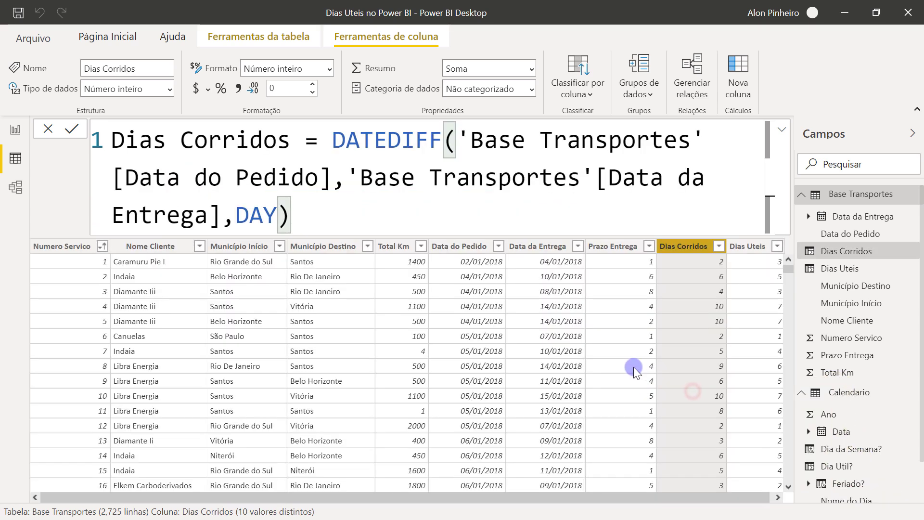
click(614, 245)
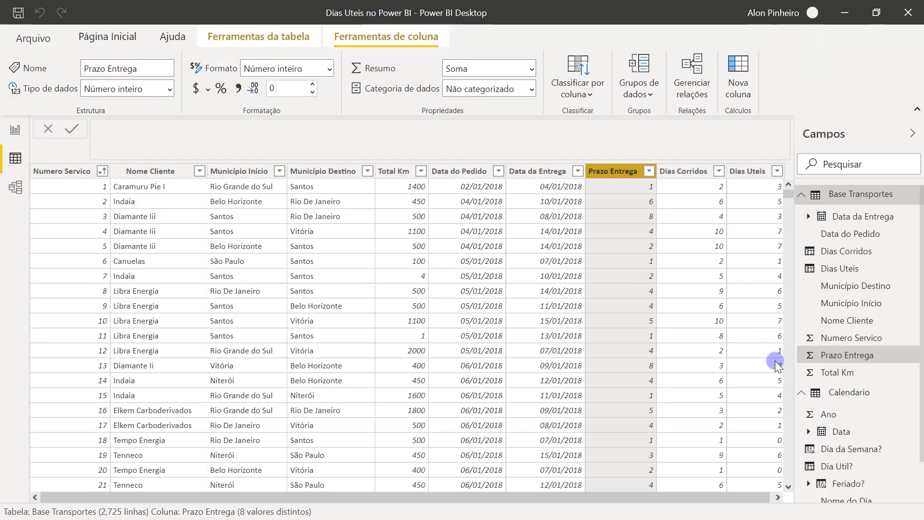
click(865, 397)
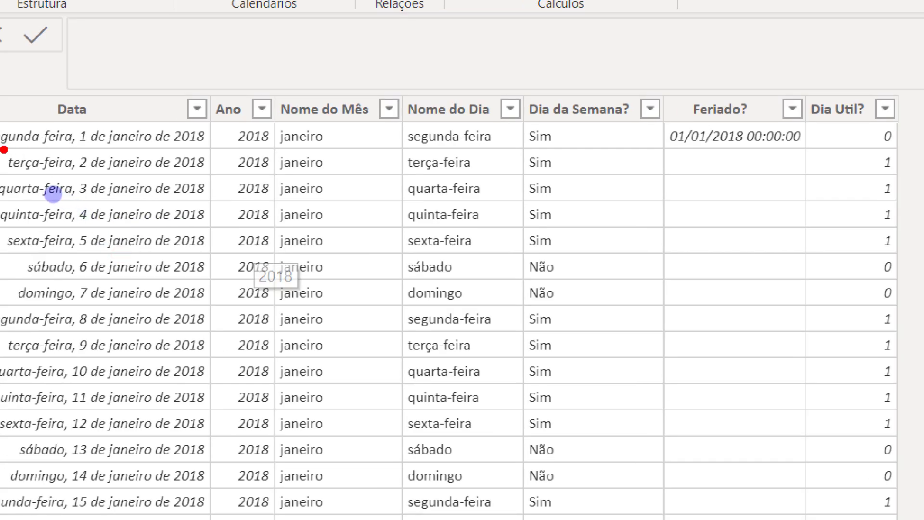
mouse_move(806, 153)
mouse_down()
mouse_move(881, 193)
mouse_move(899, 223)
mouse_up()
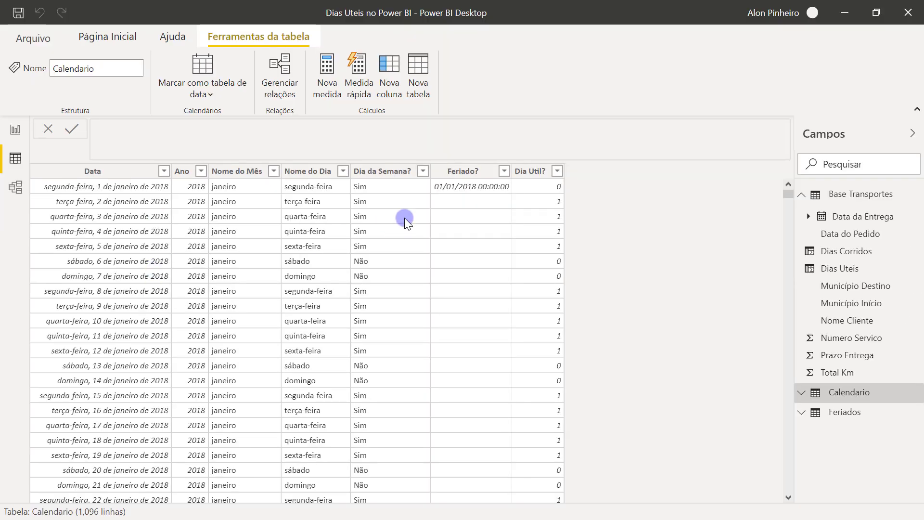
- Subtract 1 from the CALCULATE result in the Dias Uteis column formula of Base Transportes and commit it
click(880, 201)
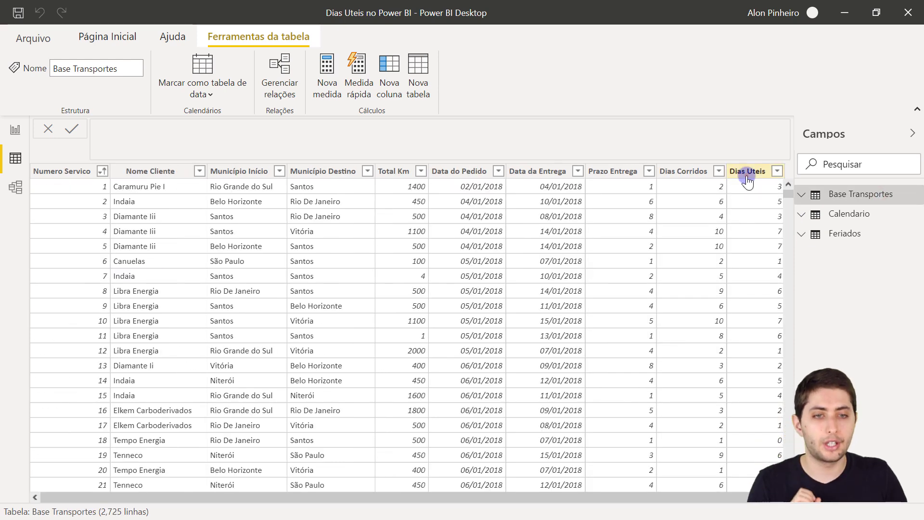
click(746, 173)
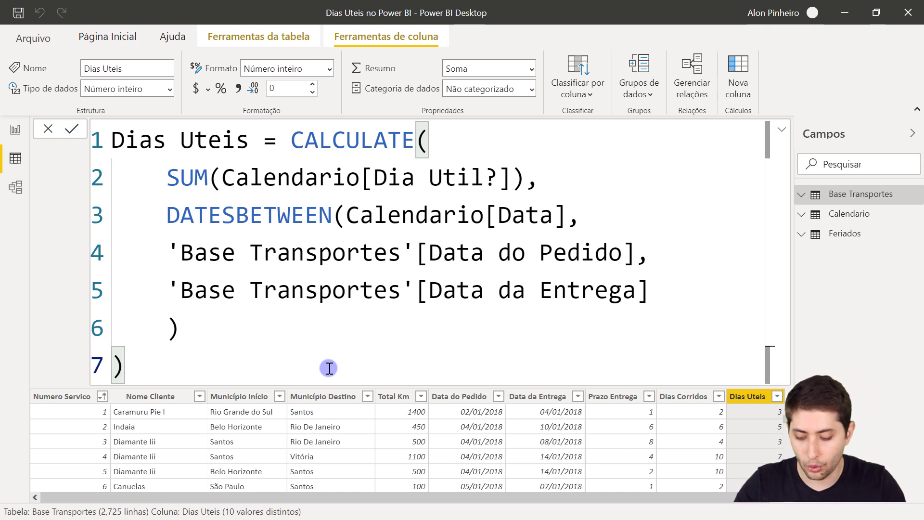
text(-1)
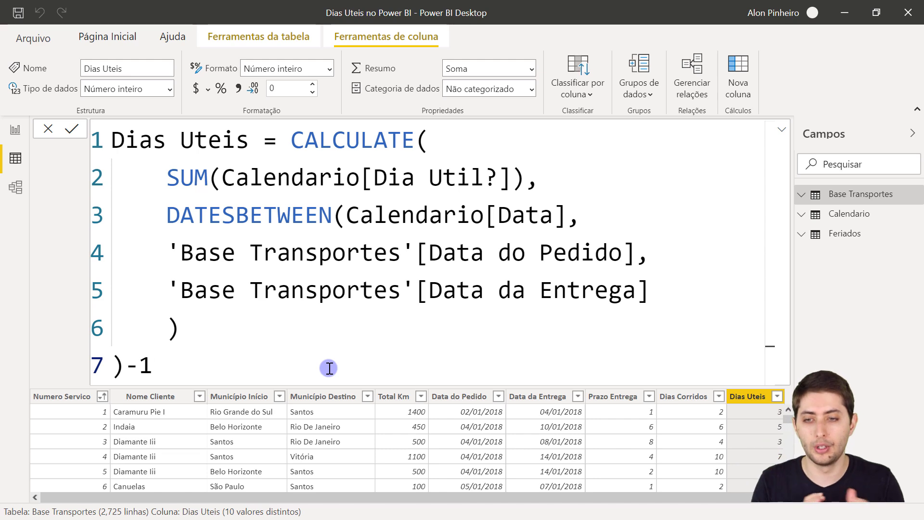
key(Return)
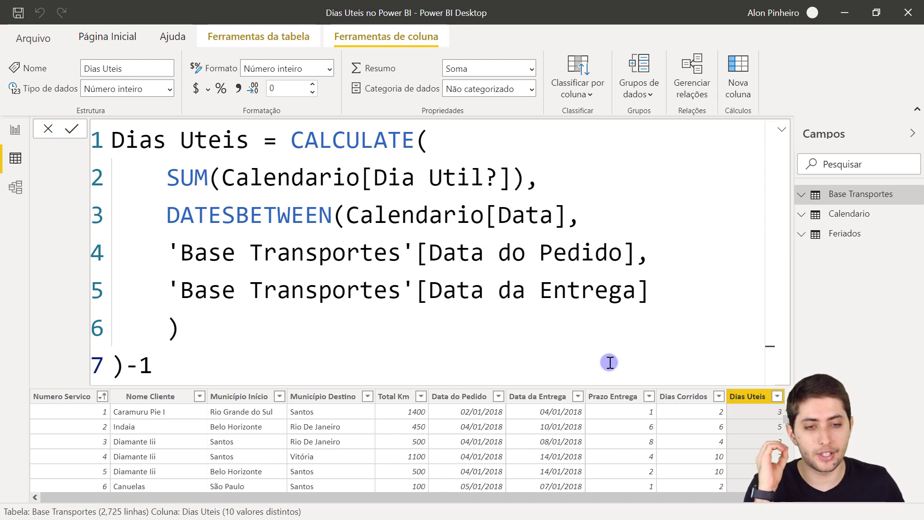
- Examine the Dias Uteis values beside Prazo Entrega and Dias Corridos down to the February 2018 orders in Base Transportes
click(606, 398)
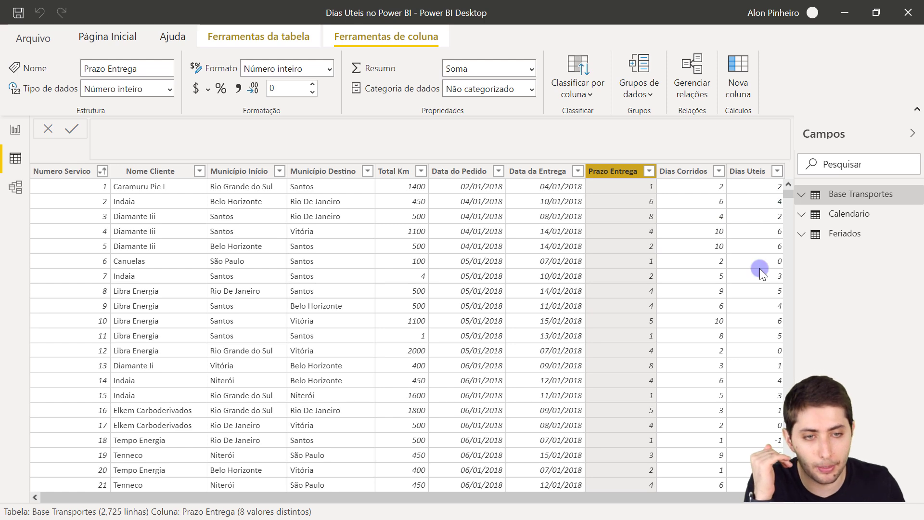
scroll(760, 268, down, 20)
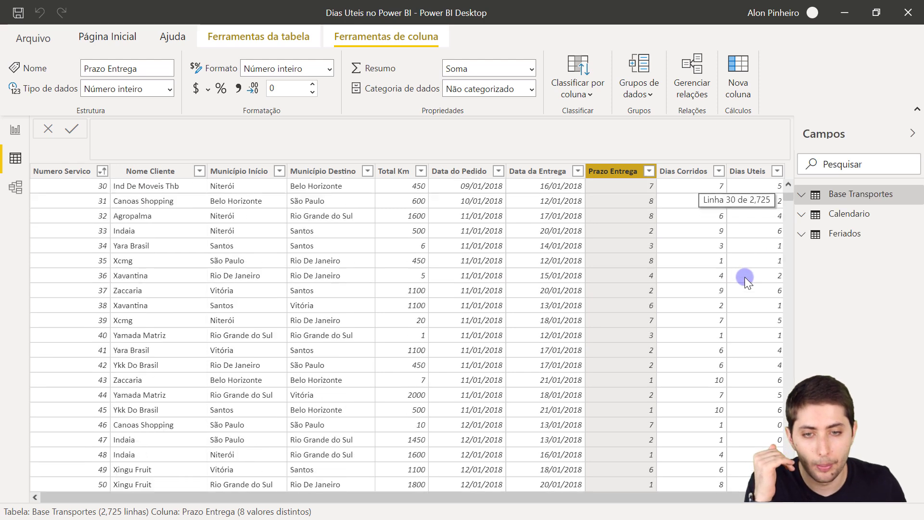
scroll(732, 284, down, 20)
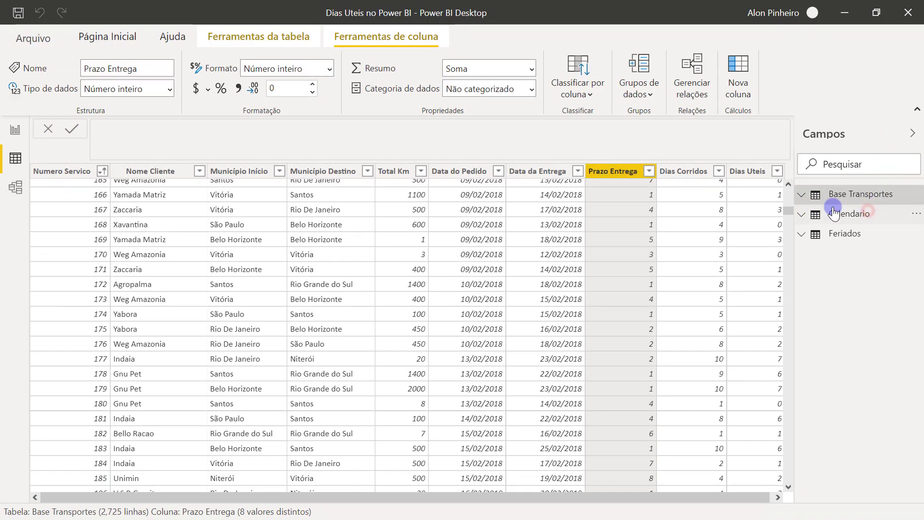
- Check the weekend, holiday and "Dia Util?" flags in Calendario for 10 to 15 February 2018
click(855, 215)
scroll(165, 284, down, 10)
scroll(161, 288, down, 8)
scroll(161, 288, up, 5)
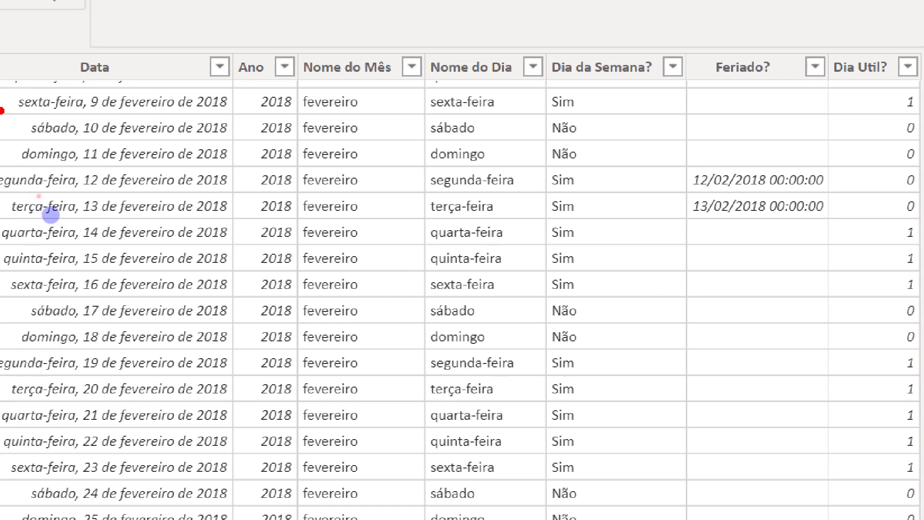
mouse_move(51, 214)
mouse_down()
mouse_move(169, 332)
mouse_move(174, 295)
mouse_up()
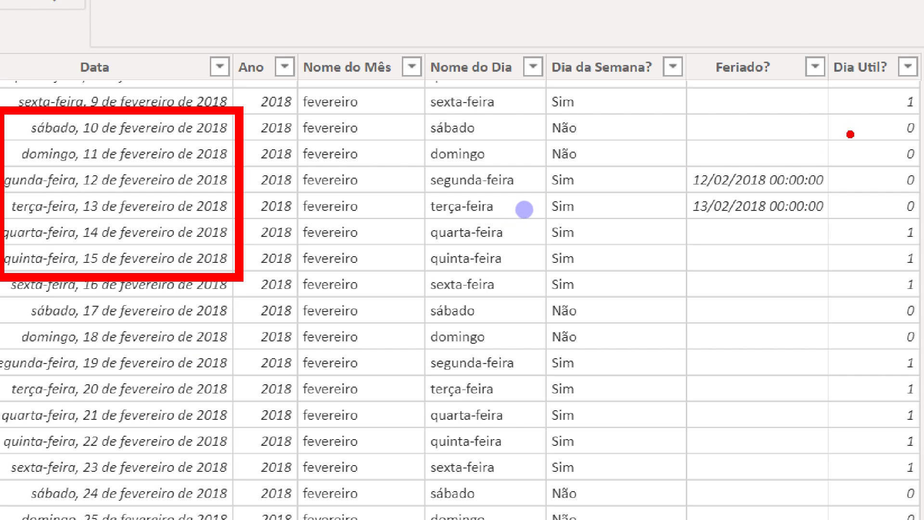
click(531, 205)
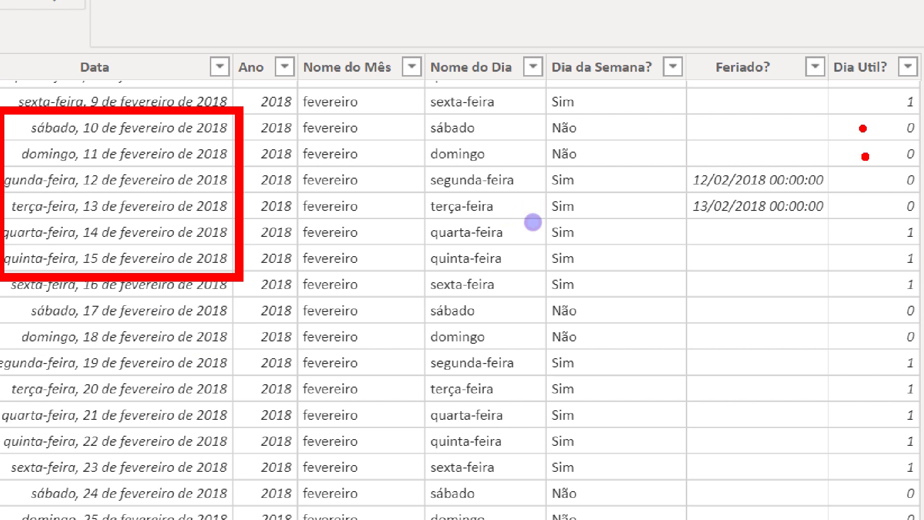
click(865, 157)
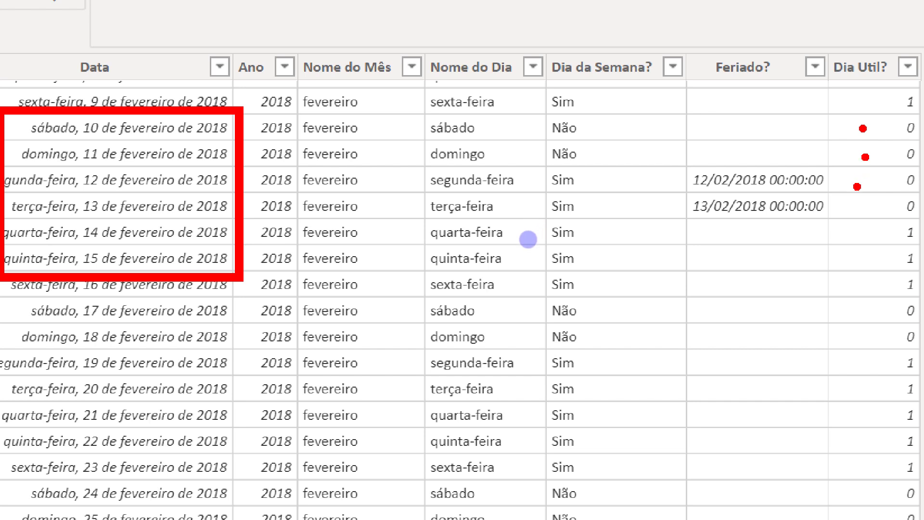
click(857, 186)
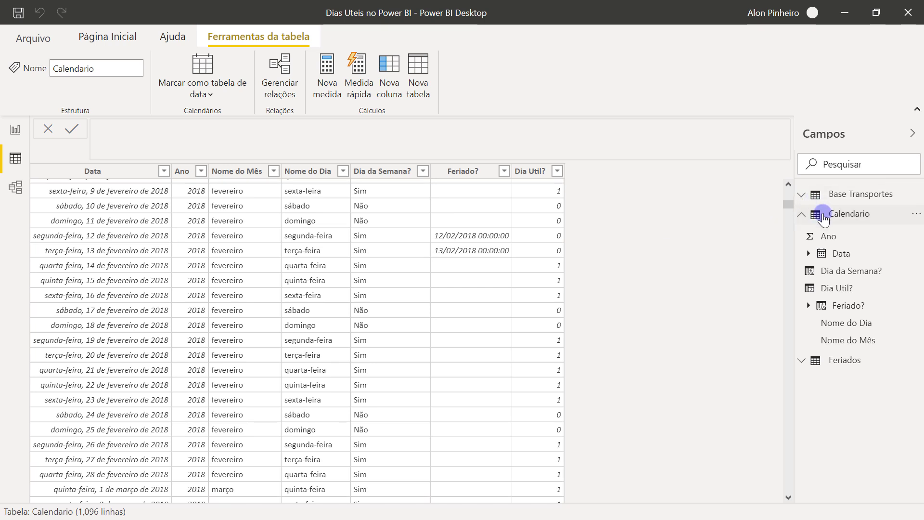
- Review the Dias Uteis formula in Base Transportes and compare its values with Dias Corridos and Prazo Entrega
click(823, 216)
click(815, 194)
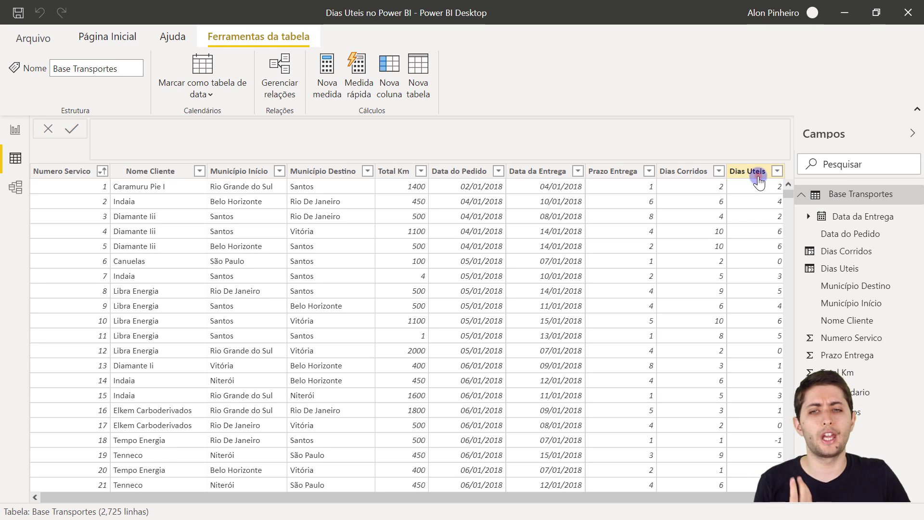
click(759, 182)
drag(158, 178, 577, 158)
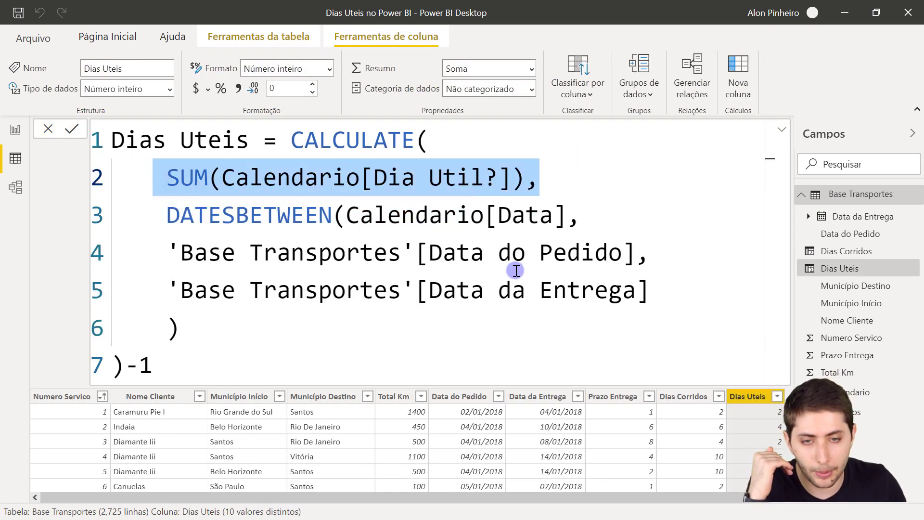
click(697, 397)
click(616, 248)
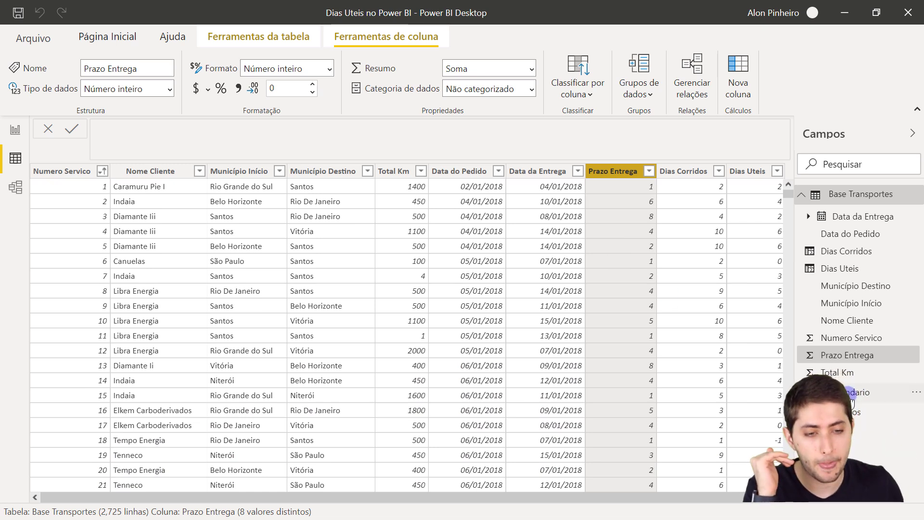
click(835, 195)
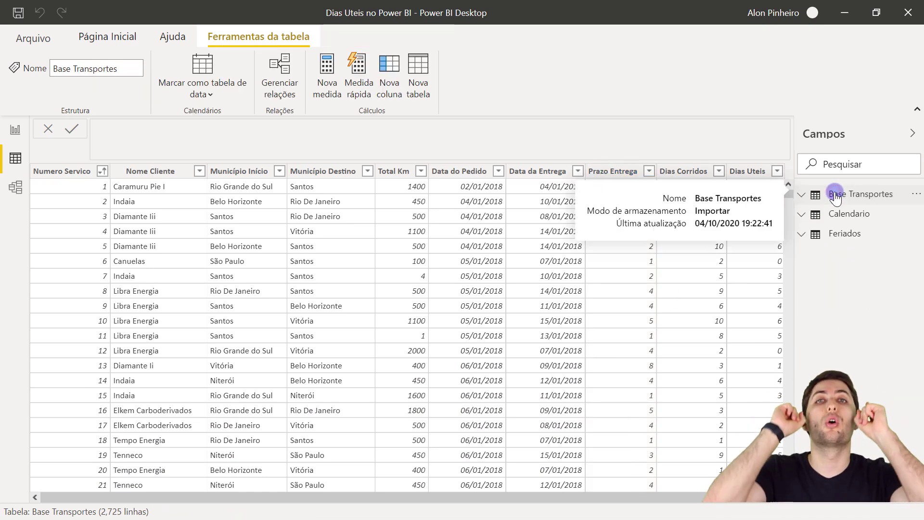